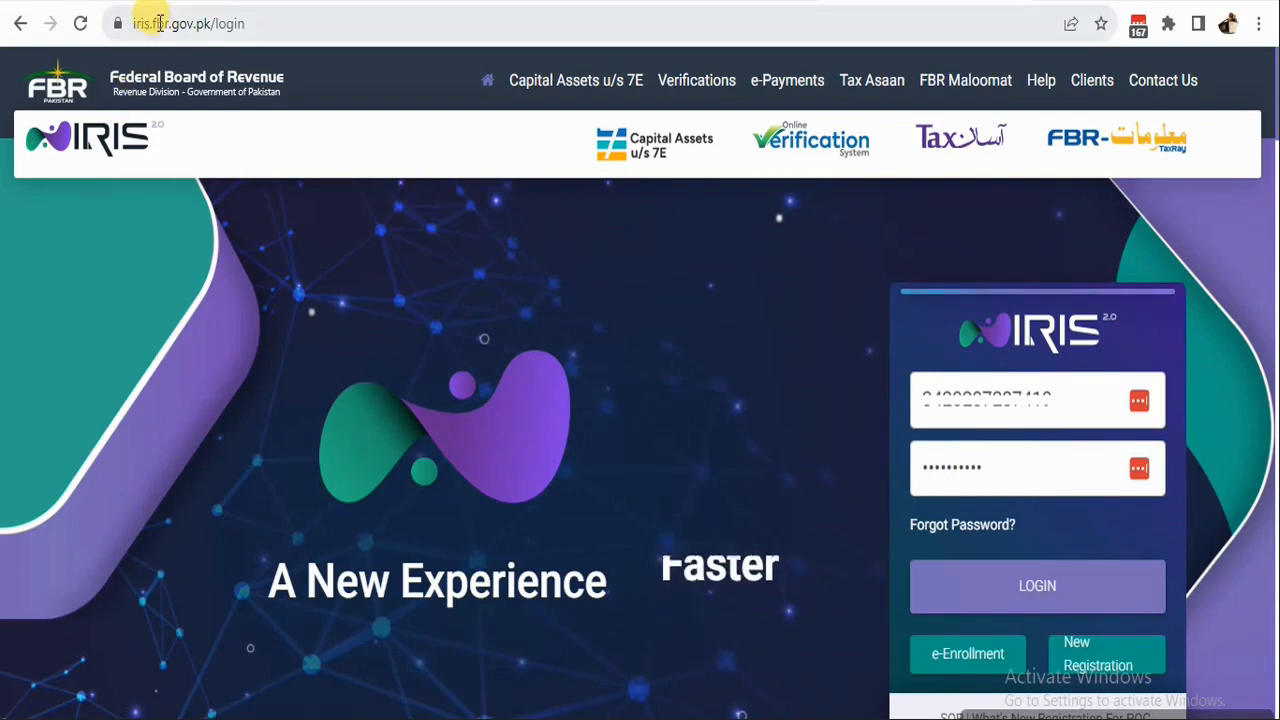
Log in to iris.fbr.gov.pk and reach the dashboard with its service tiles and inbox.
click(249, 23)
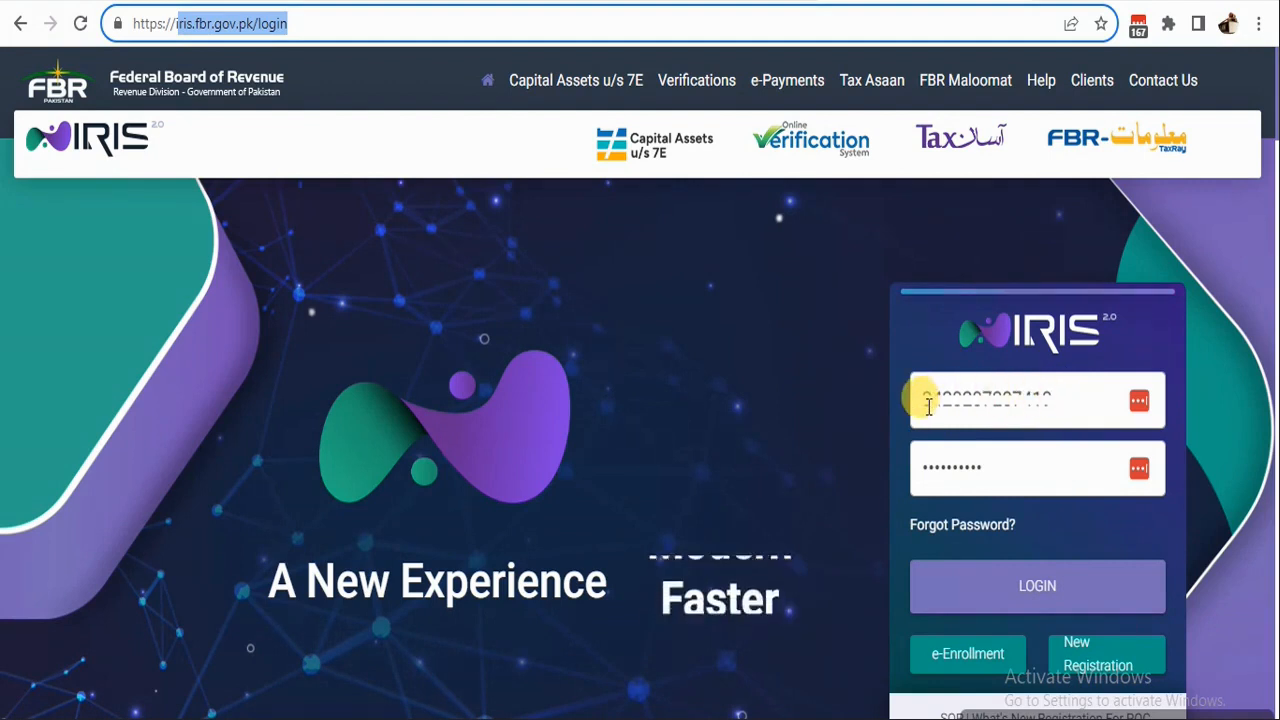
click(1020, 595)
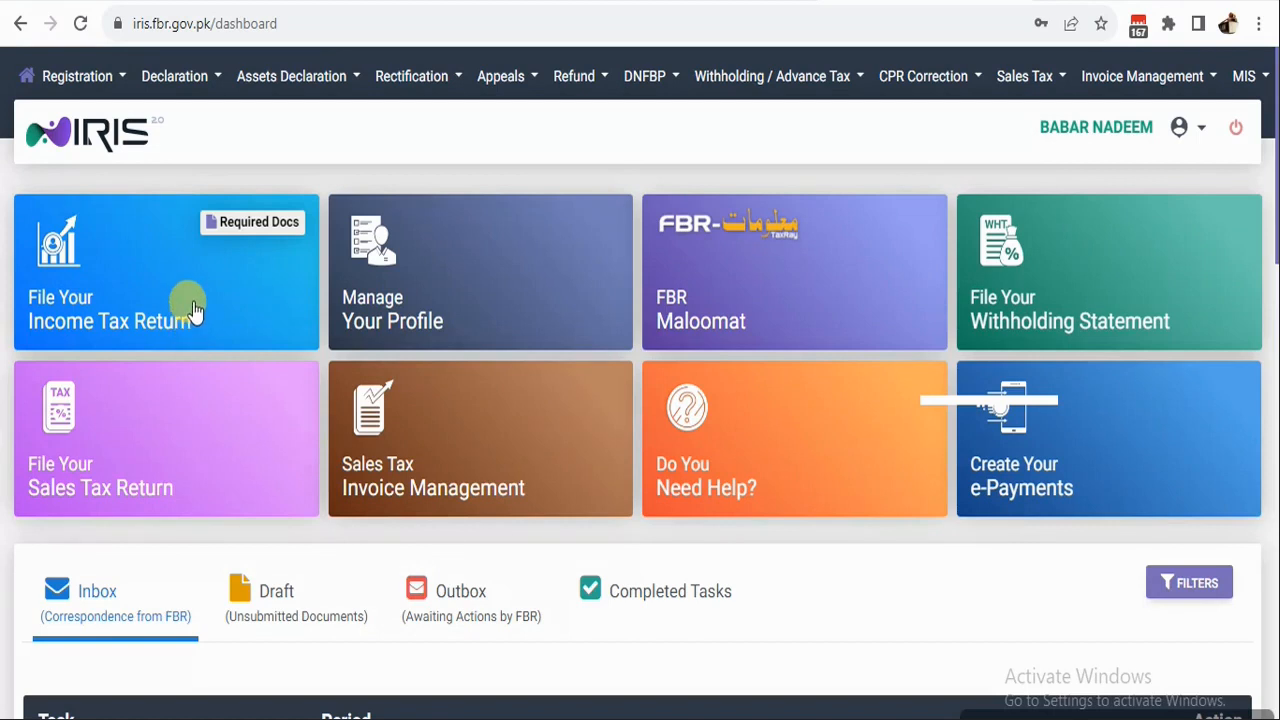
Check the Draft list for any unsubmitted income tax returns.
click(129, 302)
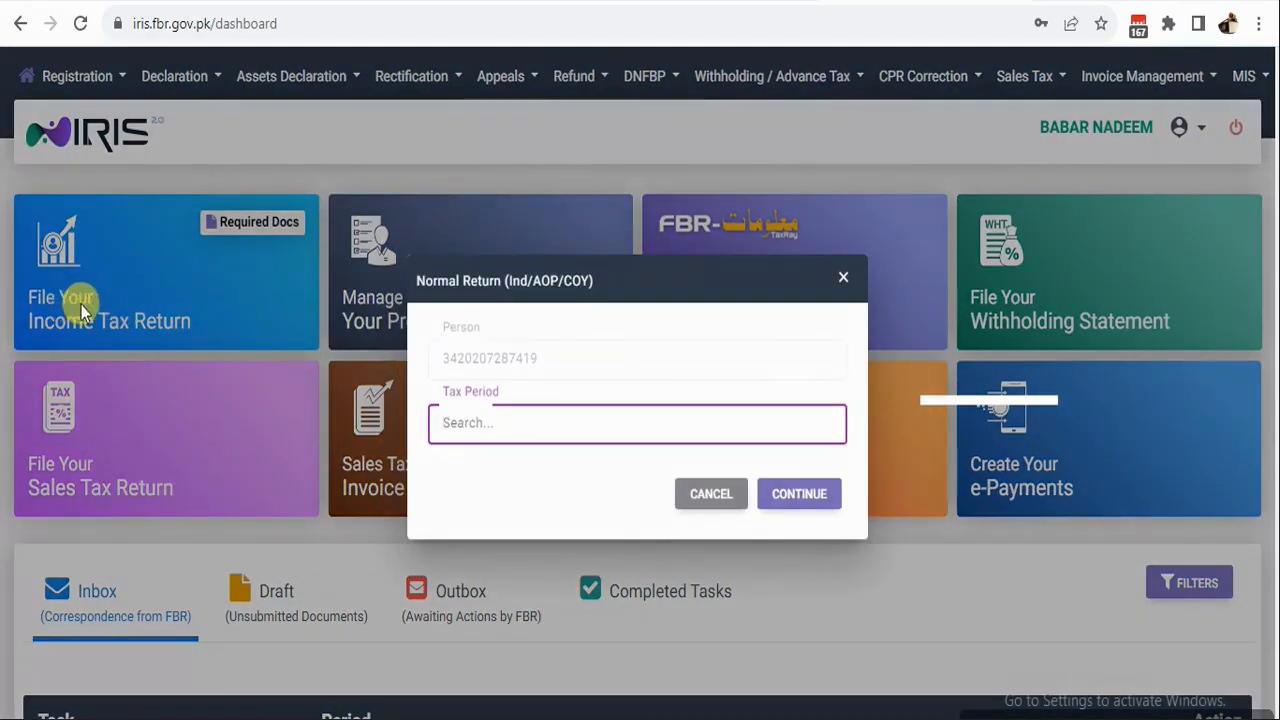
click(705, 496)
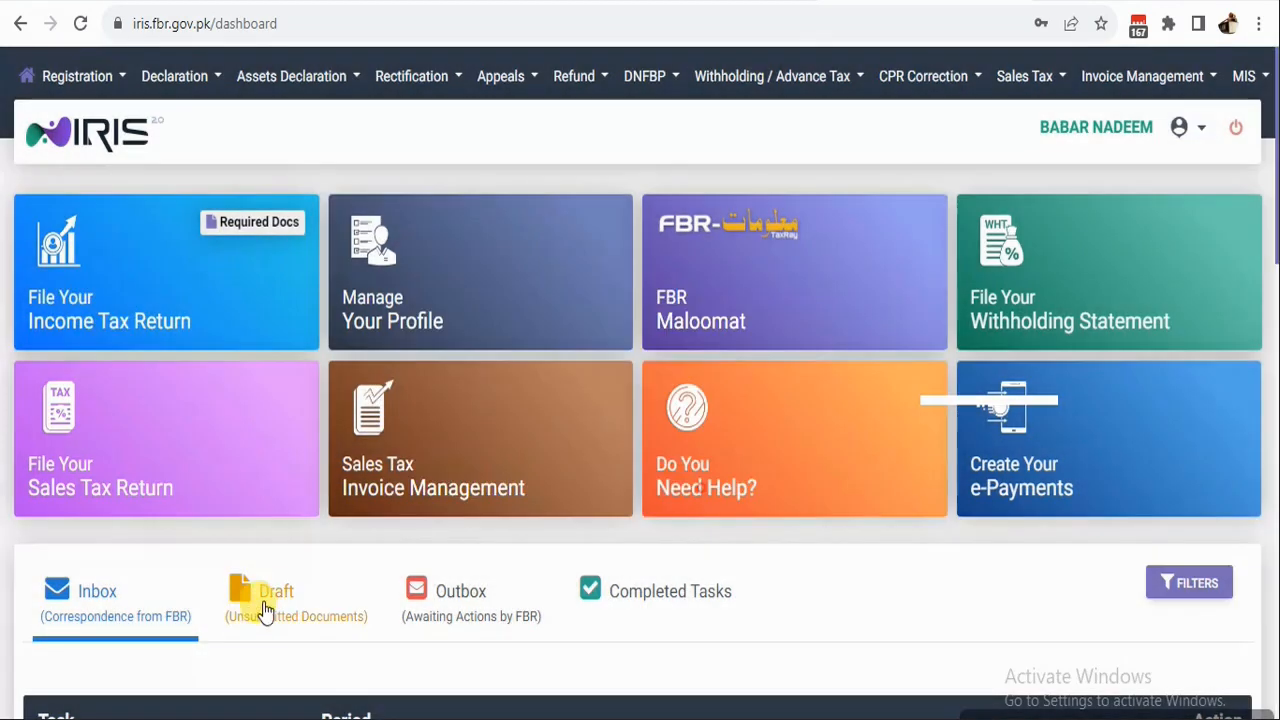
click(289, 612)
click(308, 598)
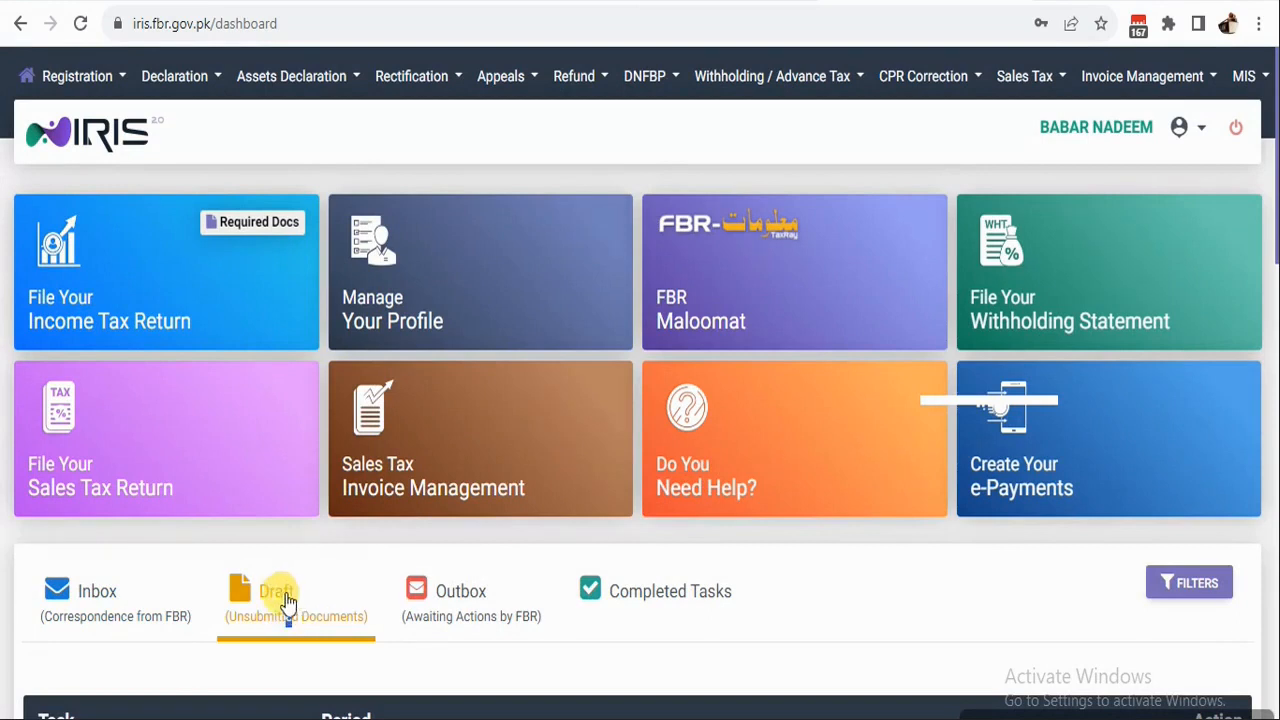
scroll(527, 563, down, 1)
scroll(527, 563, down, 2)
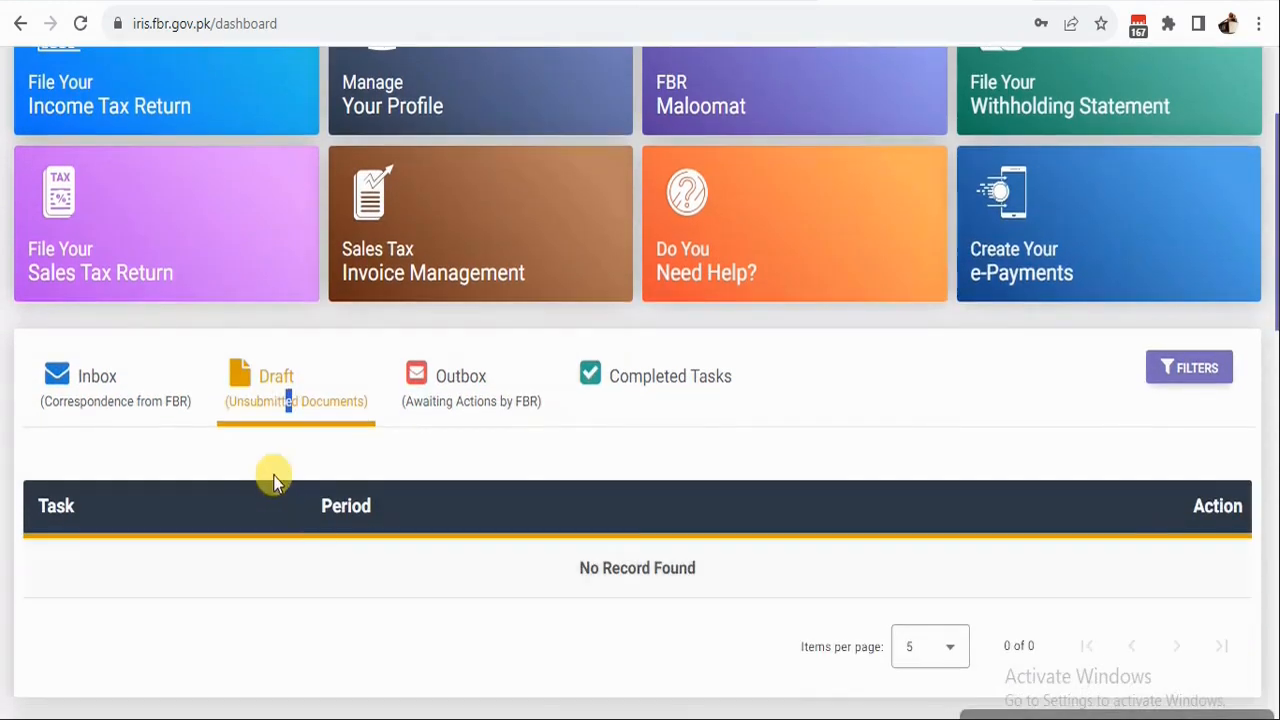
click(265, 402)
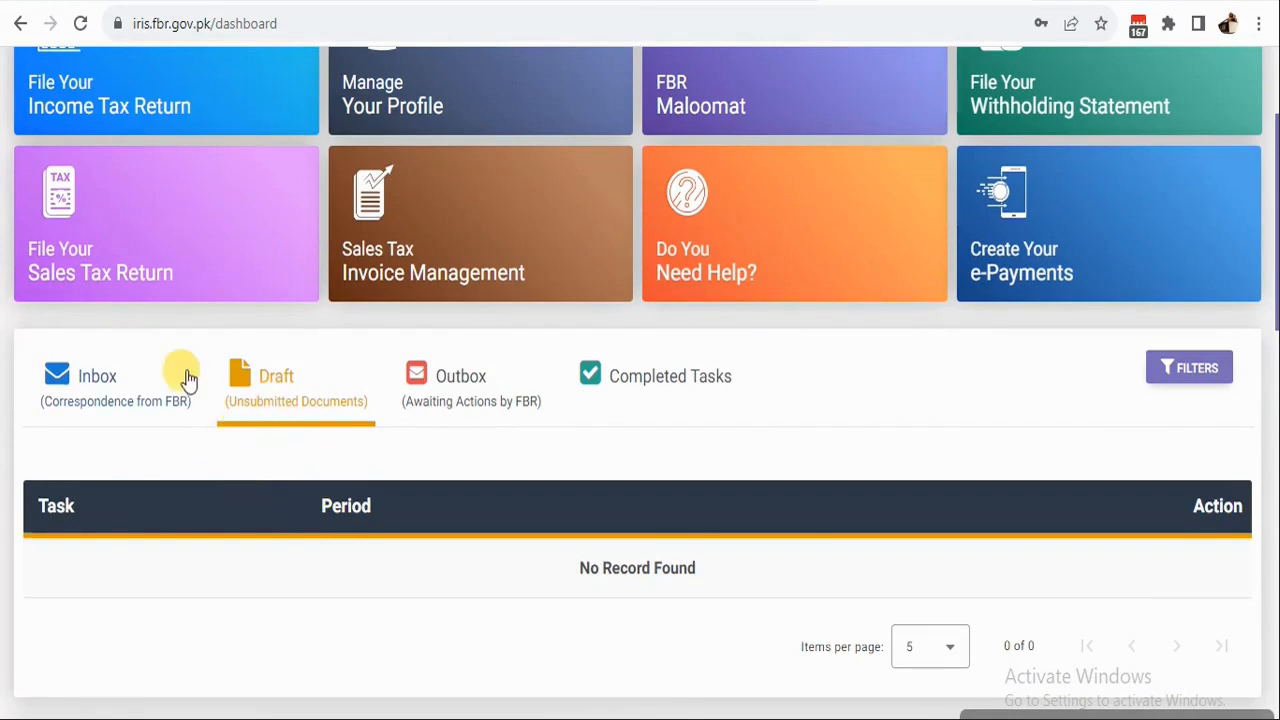
scroll(165, 360, up, 3)
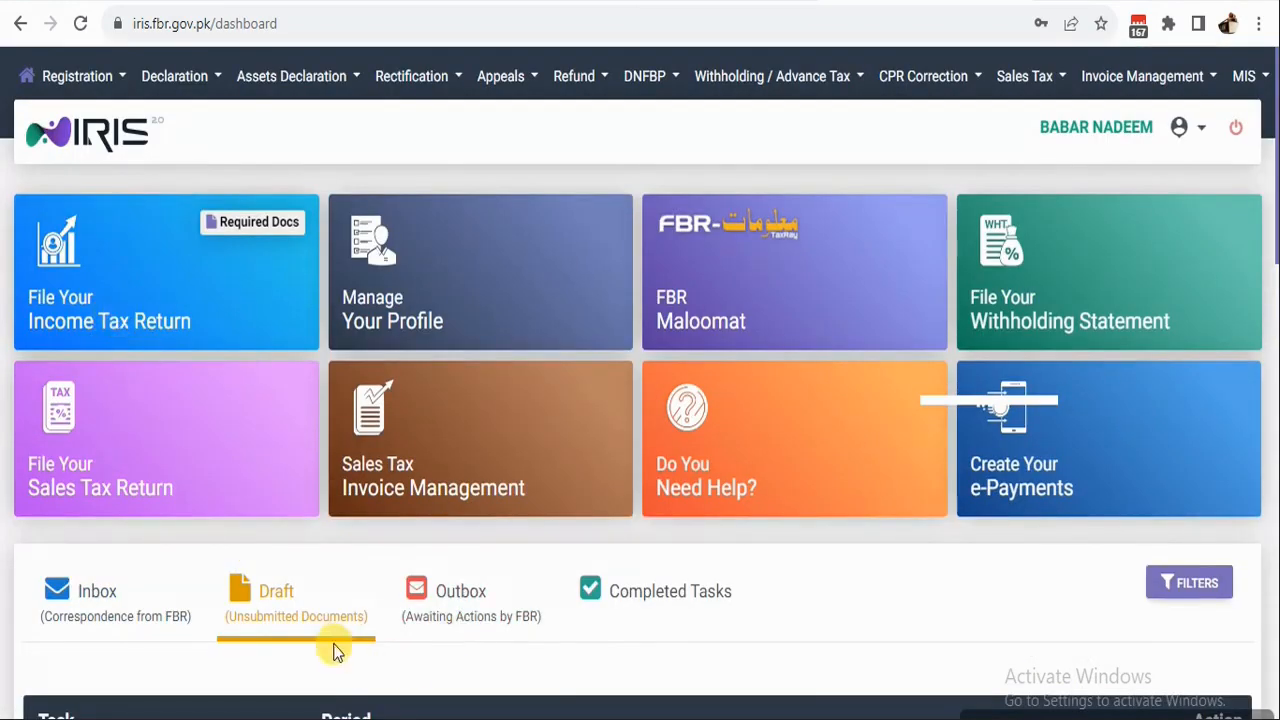
Start a new income tax return for tax period 01-JUL-2022 - 30-JUN-2023.
click(143, 310)
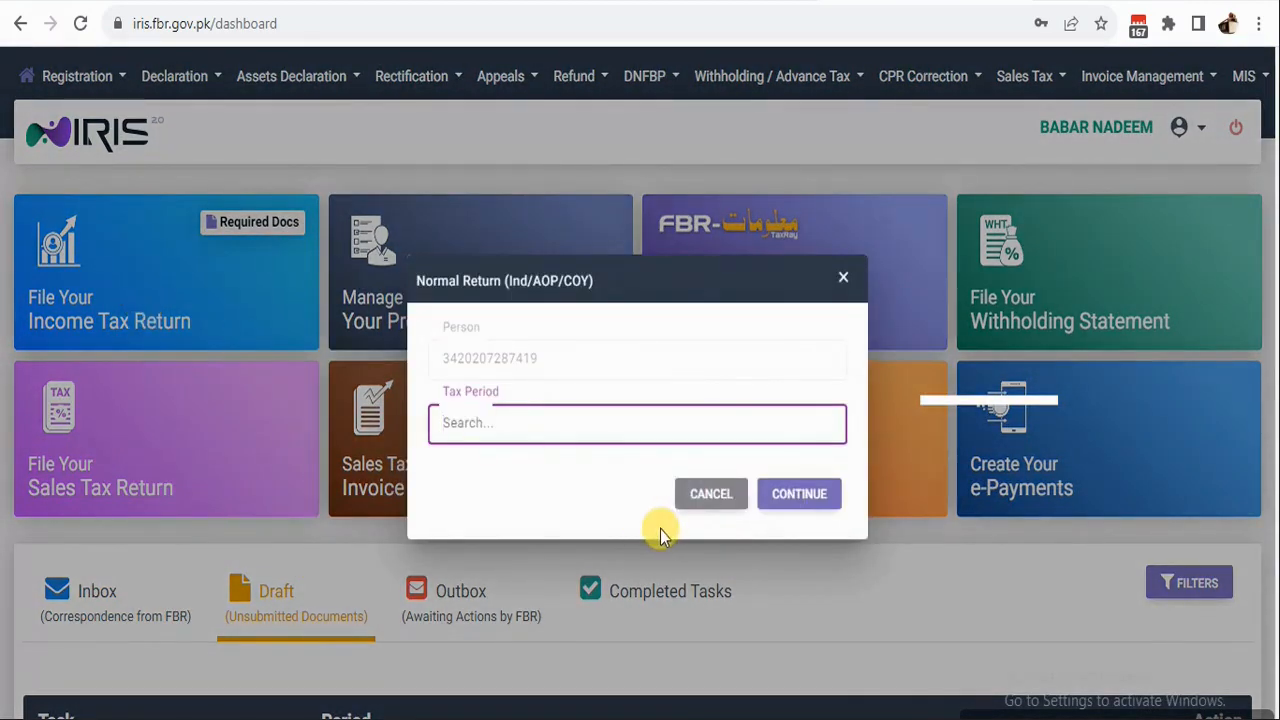
text(2023)
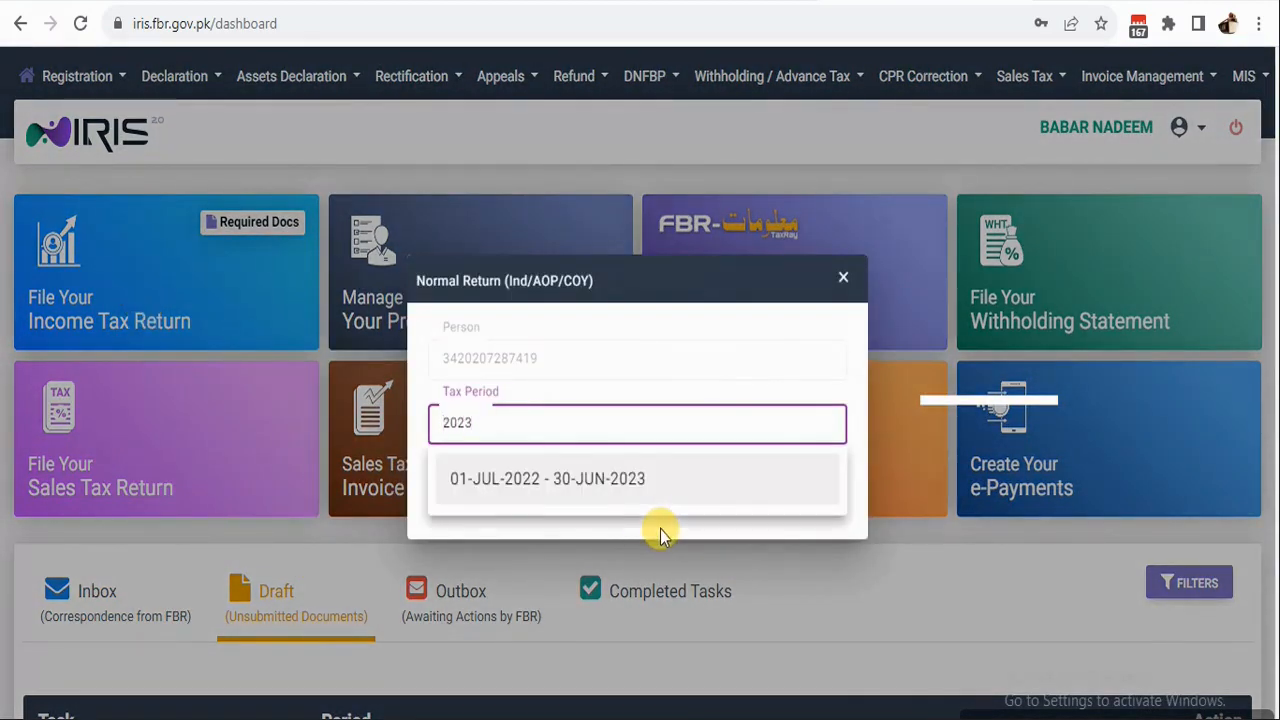
click(603, 481)
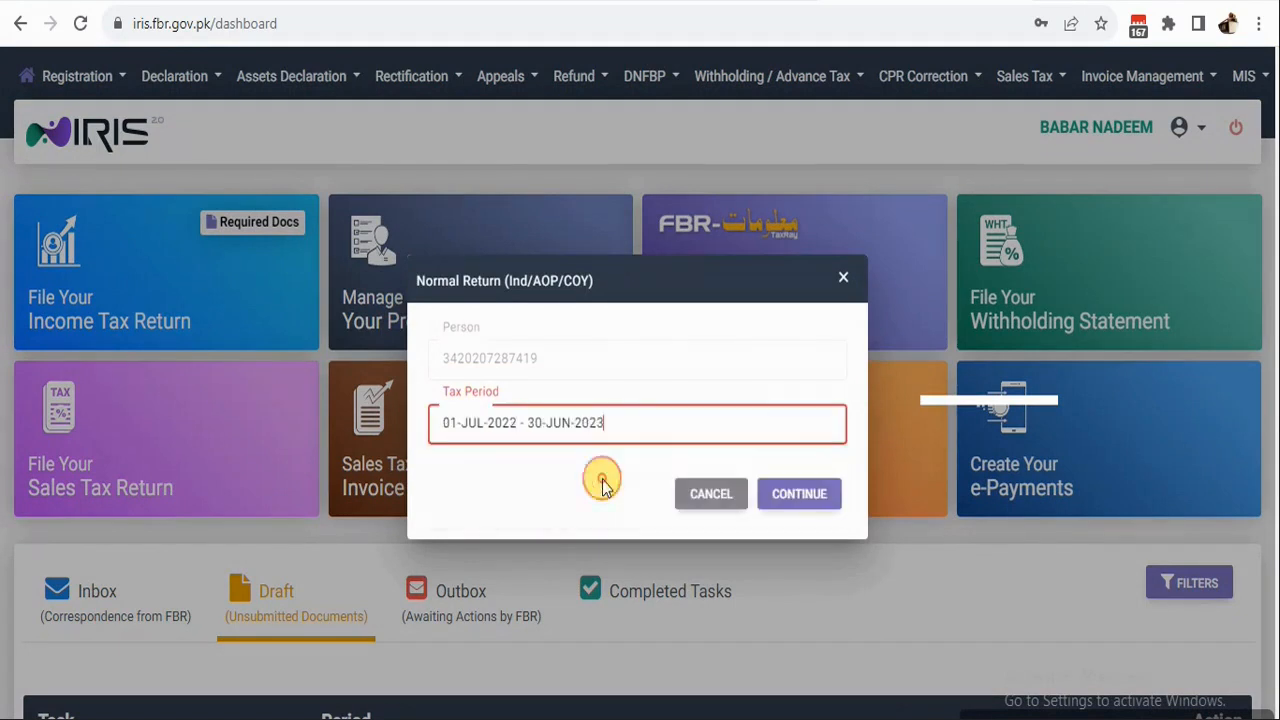
click(797, 497)
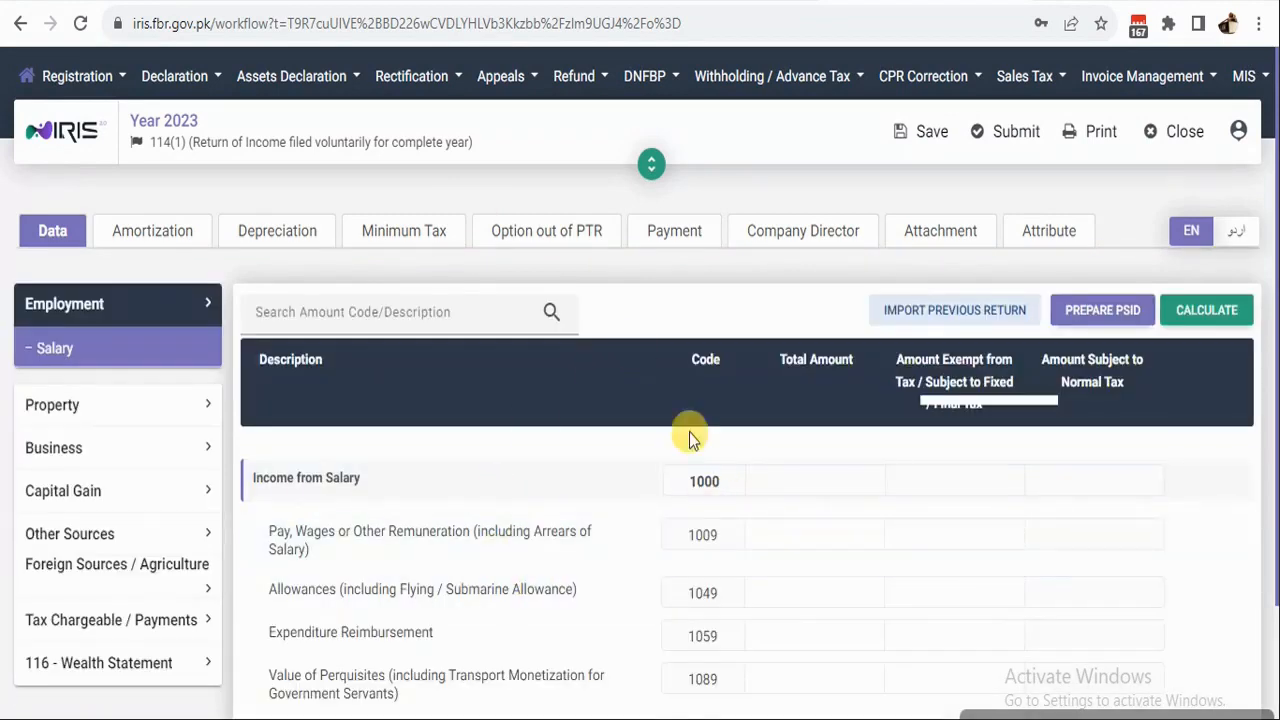
Import the previous year's return data and dismiss the confirmation messages.
scroll(222, 400, down, 1)
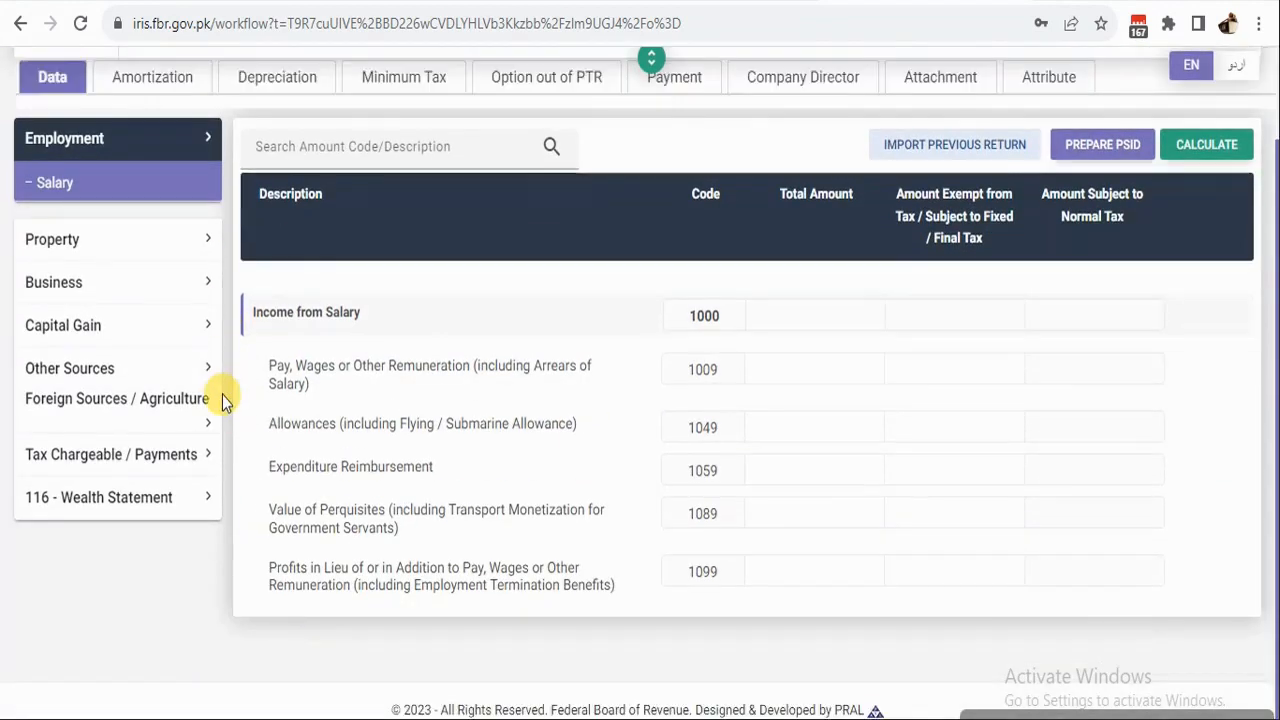
scroll(222, 395, up, 1)
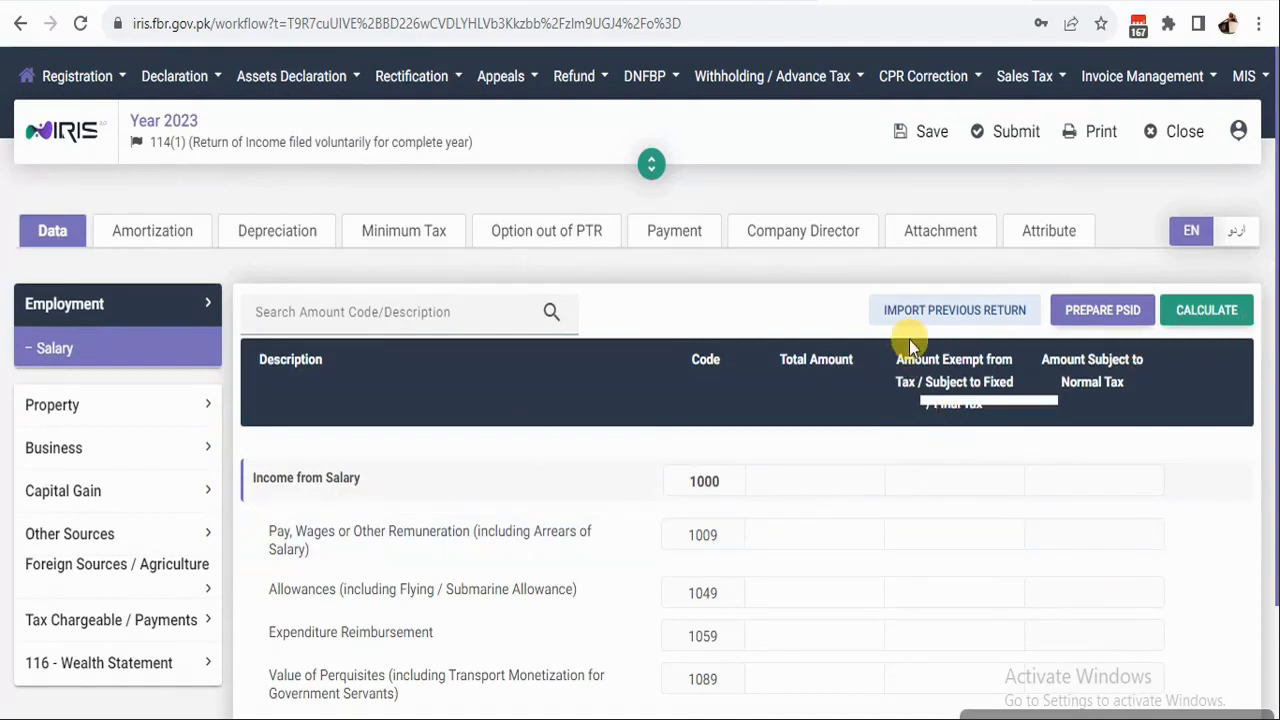
click(938, 318)
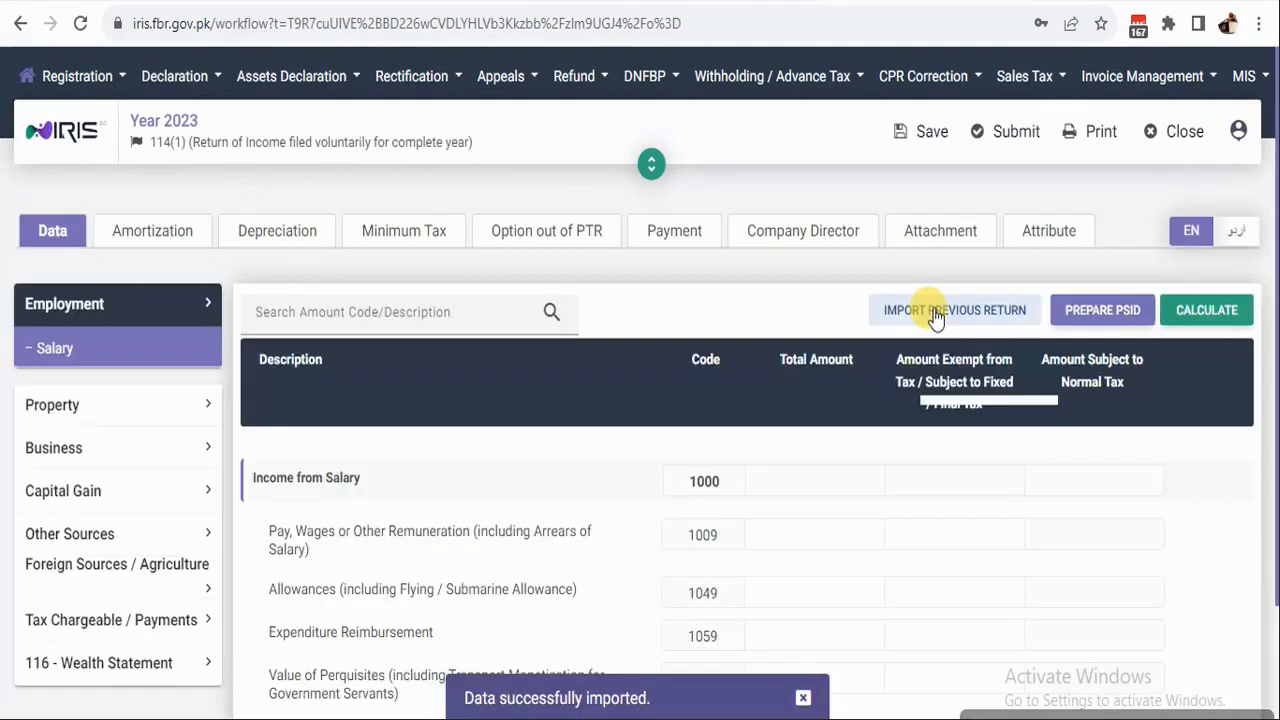
click(936, 316)
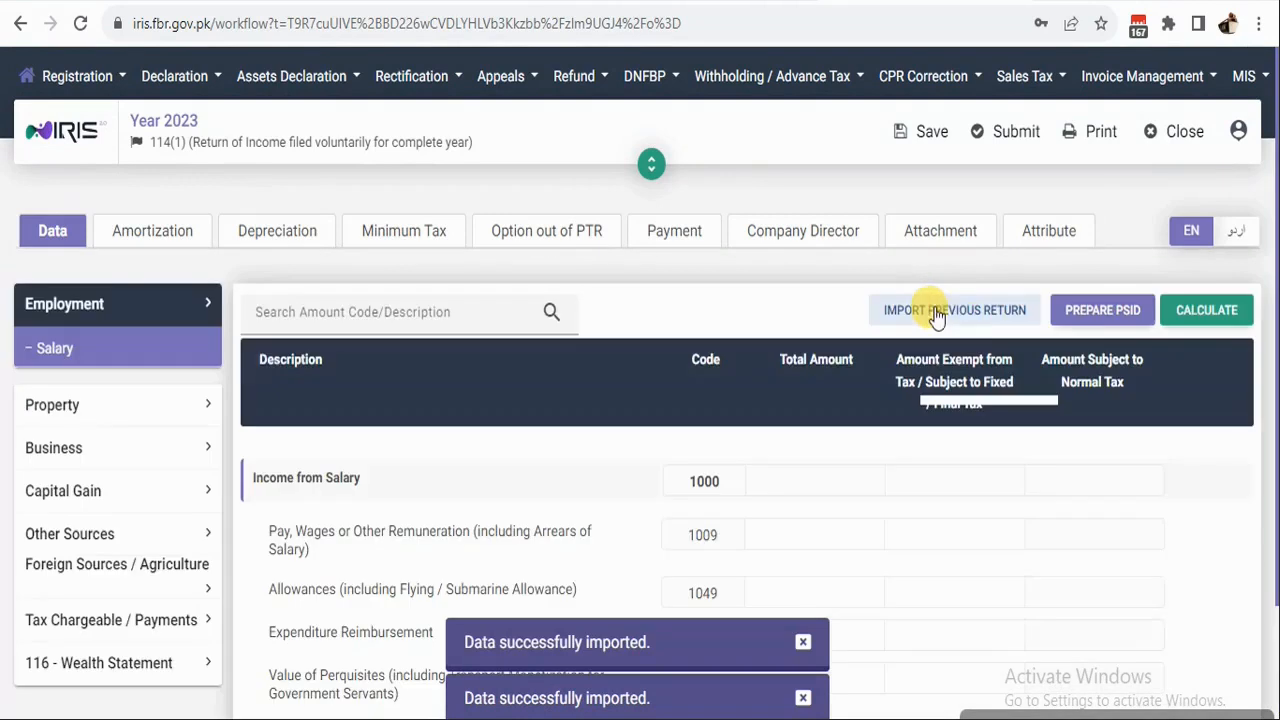
click(1208, 313)
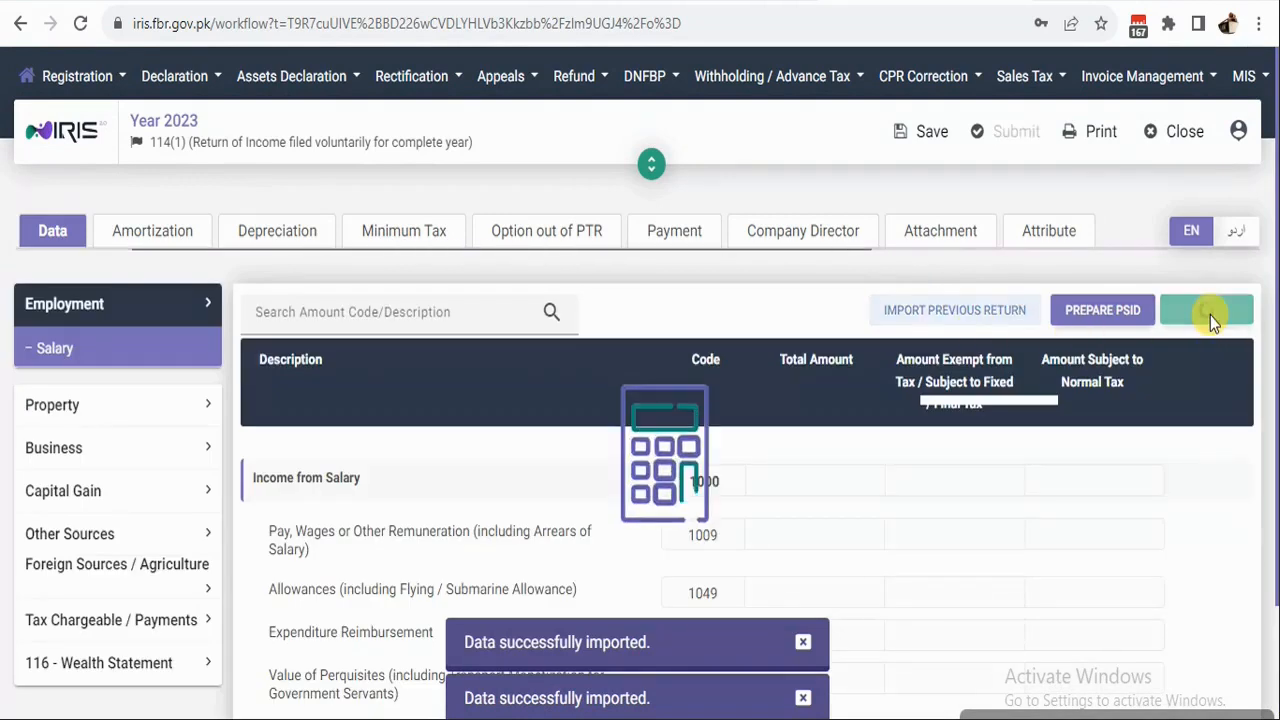
click(802, 642)
click(801, 698)
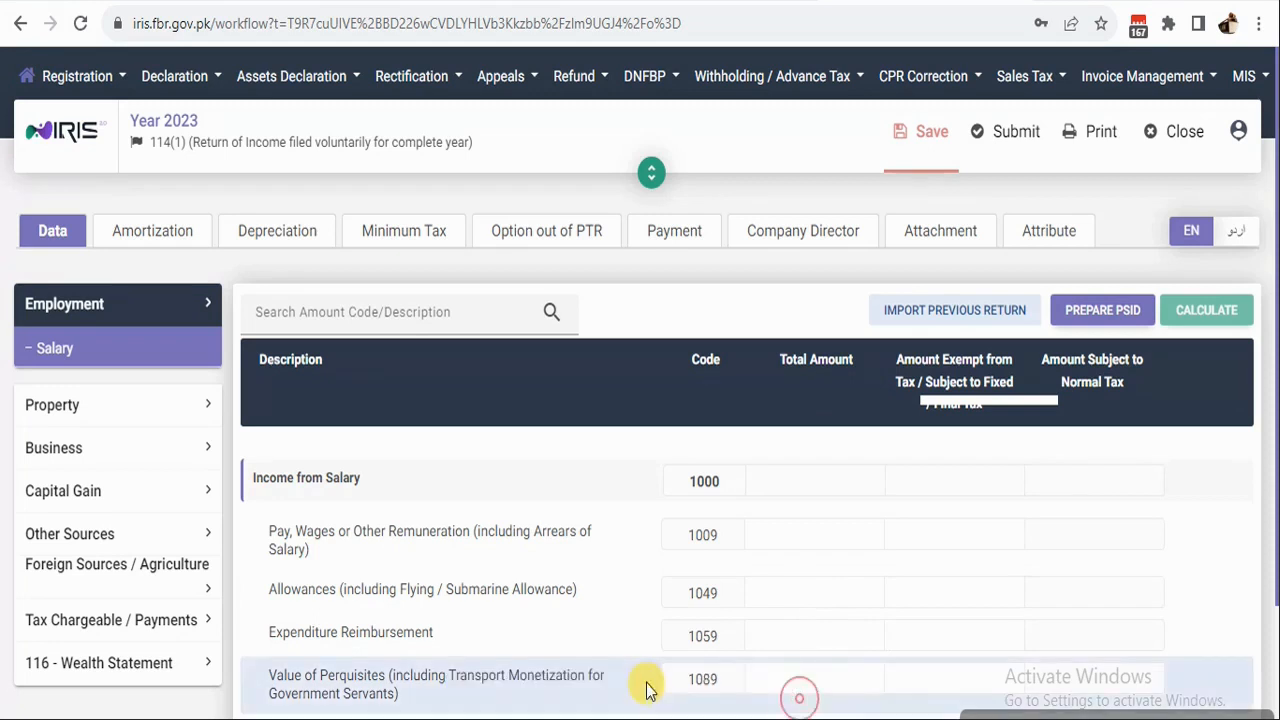
Review the wealth statement's personal assets and reconciliation, showing net assets of 7,553,000 both years.
click(120, 663)
click(100, 705)
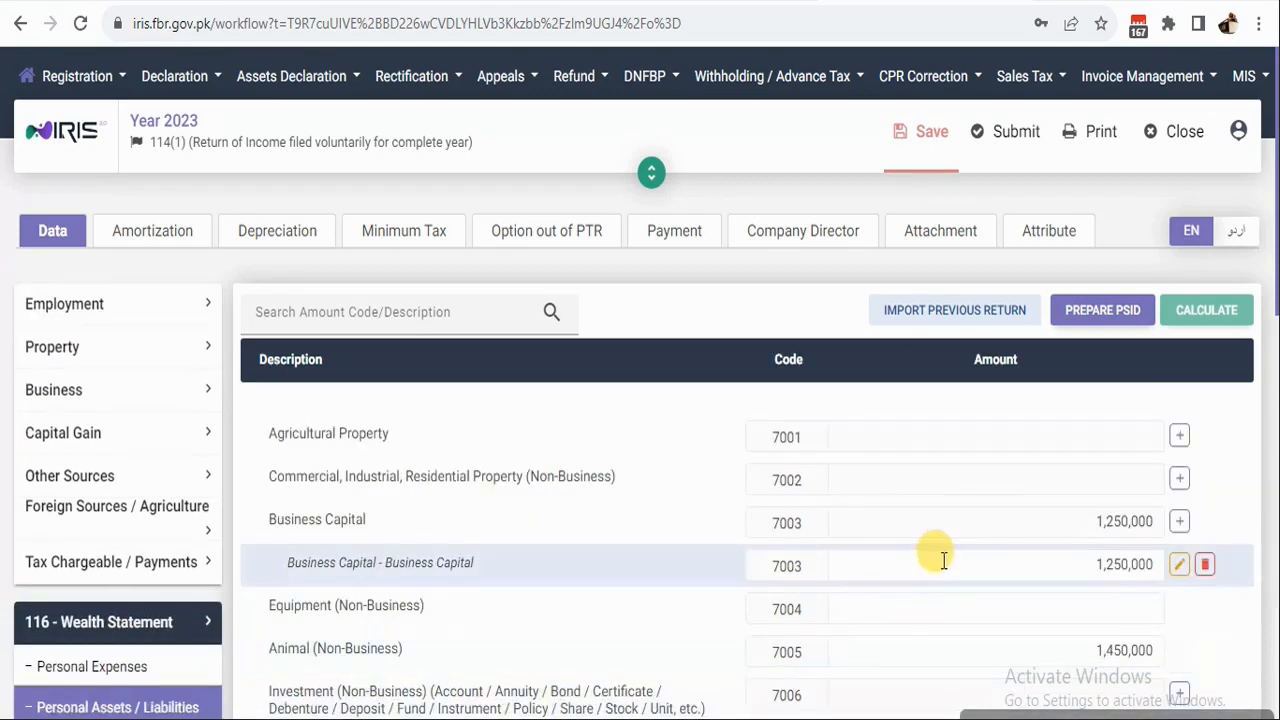
scroll(929, 571, down, 10)
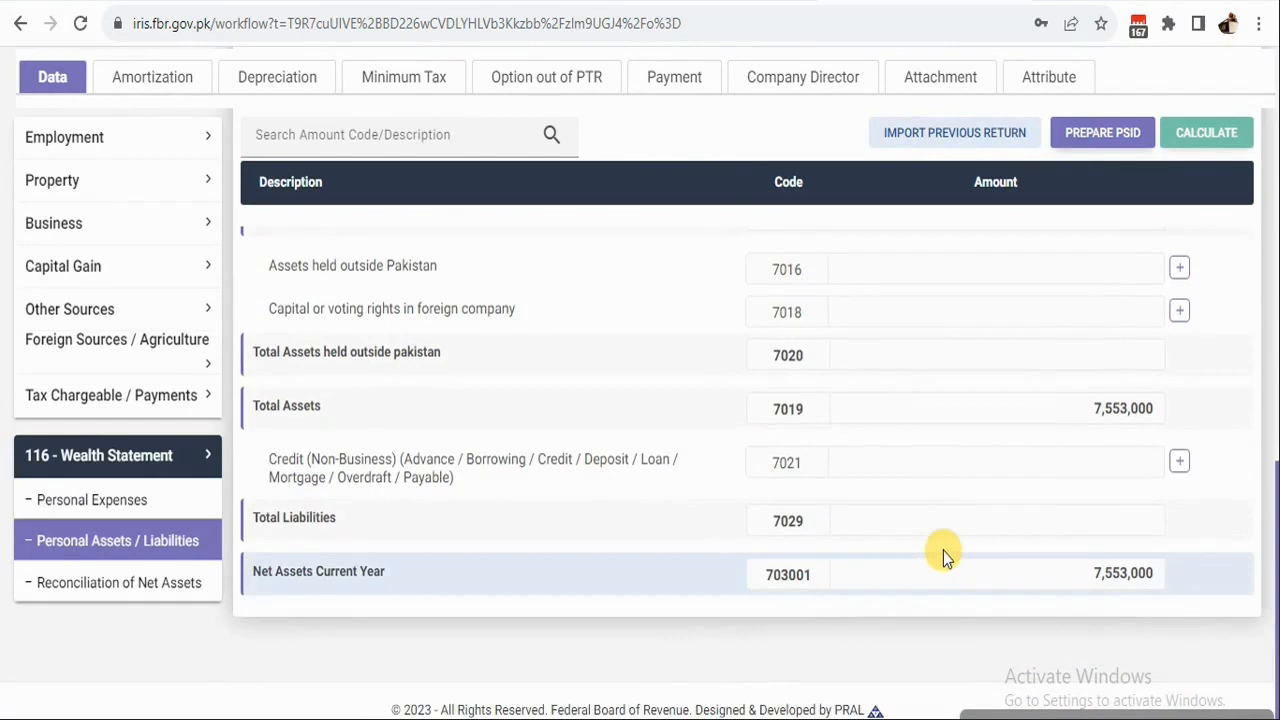
scroll(943, 557, up, 5)
click(80, 585)
scroll(980, 582, up, 1)
scroll(986, 575, down, 5)
scroll(986, 571, up, 5)
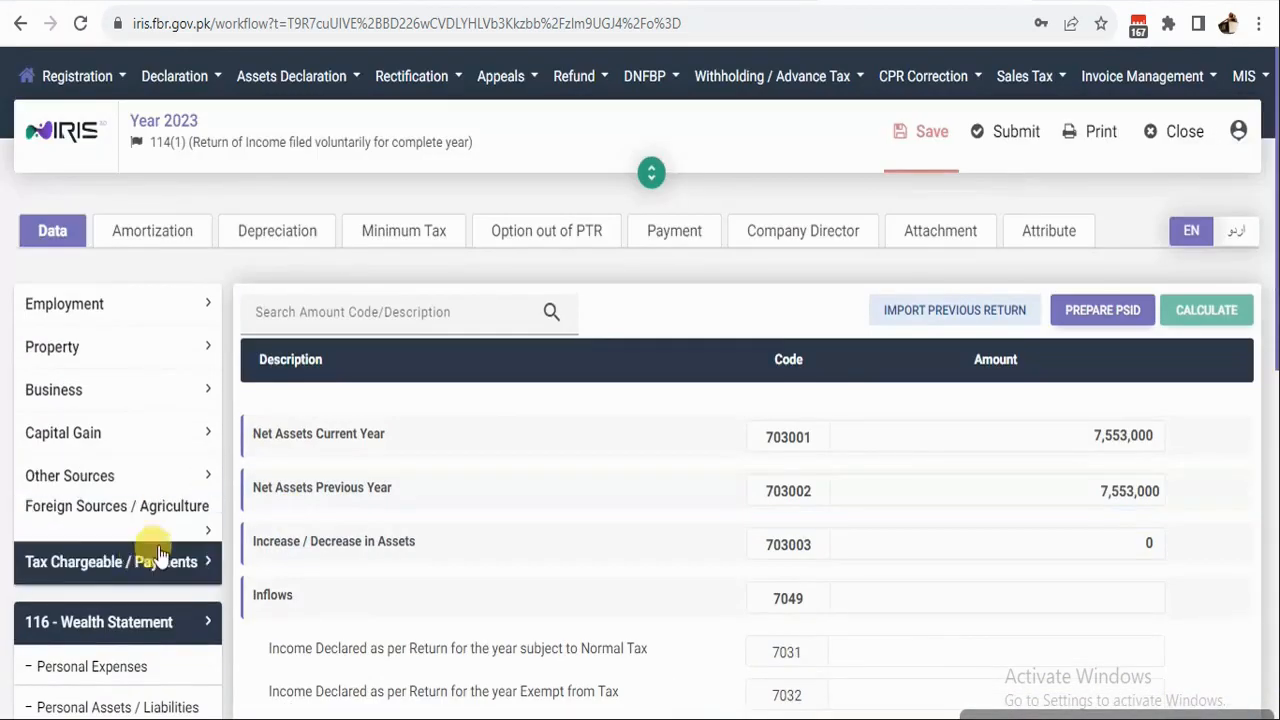
Replace Gross Revenue 575,415 with 867,590 and recalculate business income to 506,350.
click(118, 612)
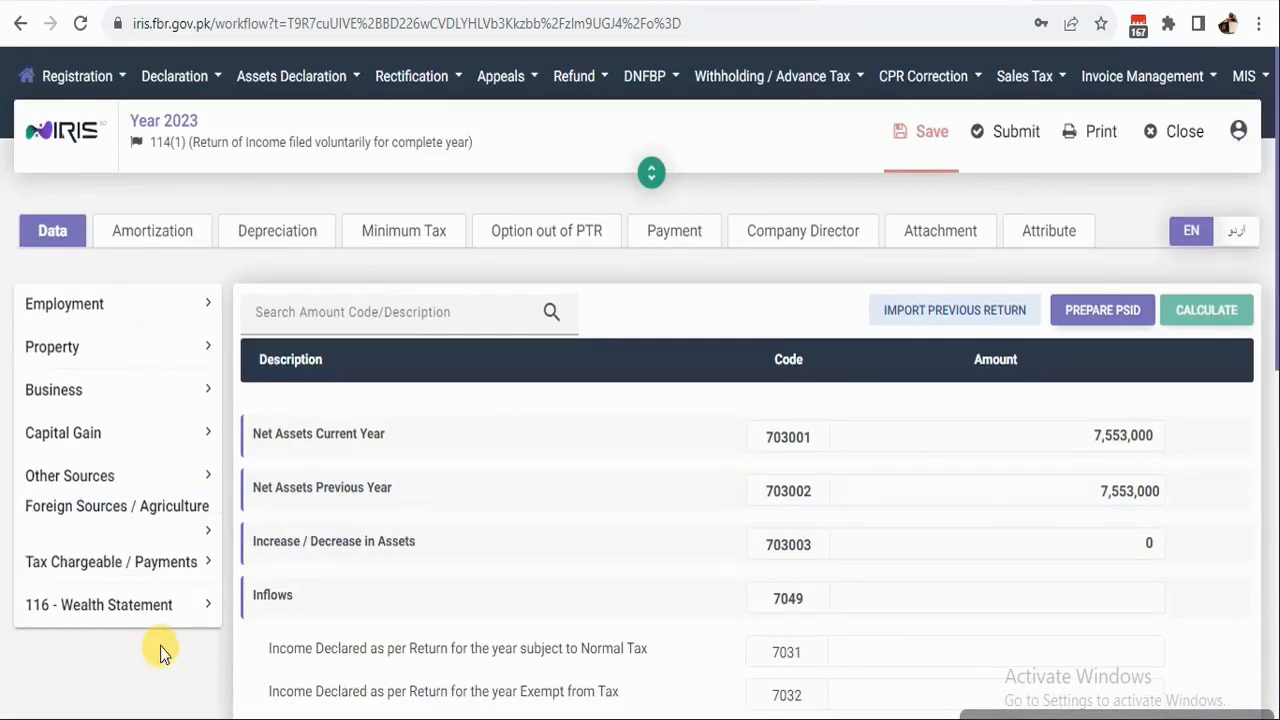
click(52, 392)
click(52, 462)
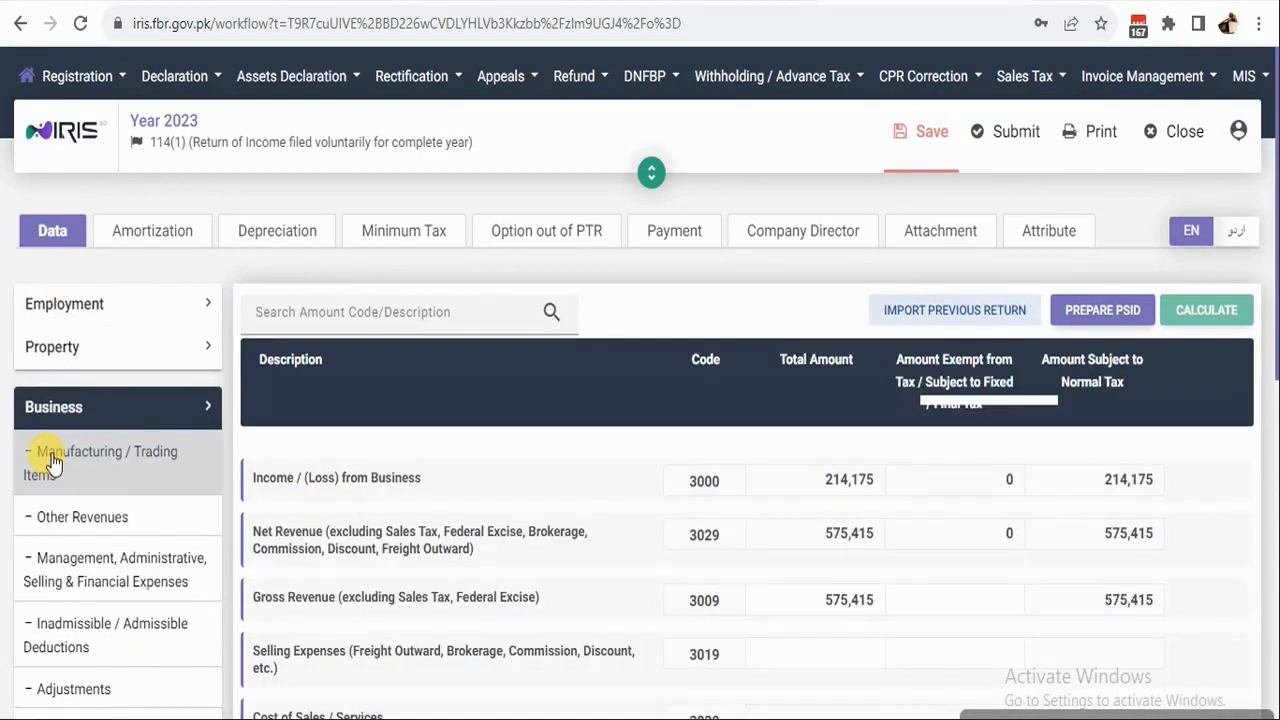
click(817, 600)
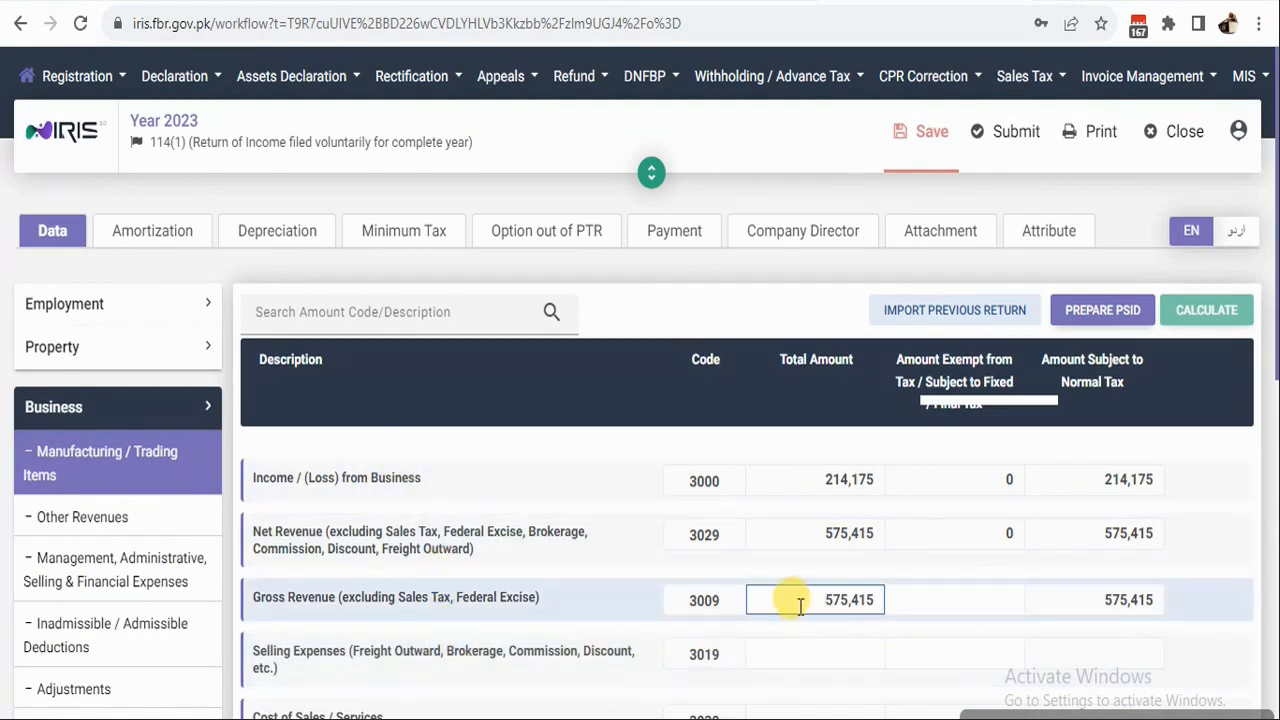
drag(810, 600, 916, 605)
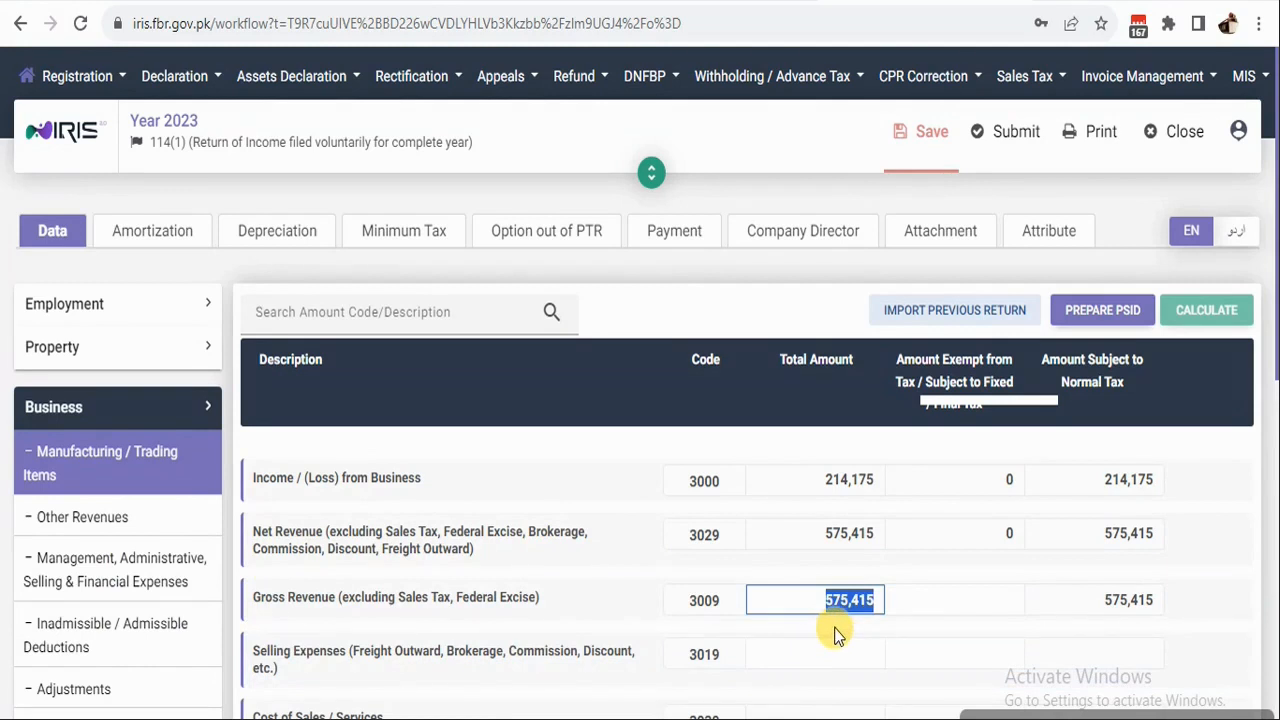
text(86)
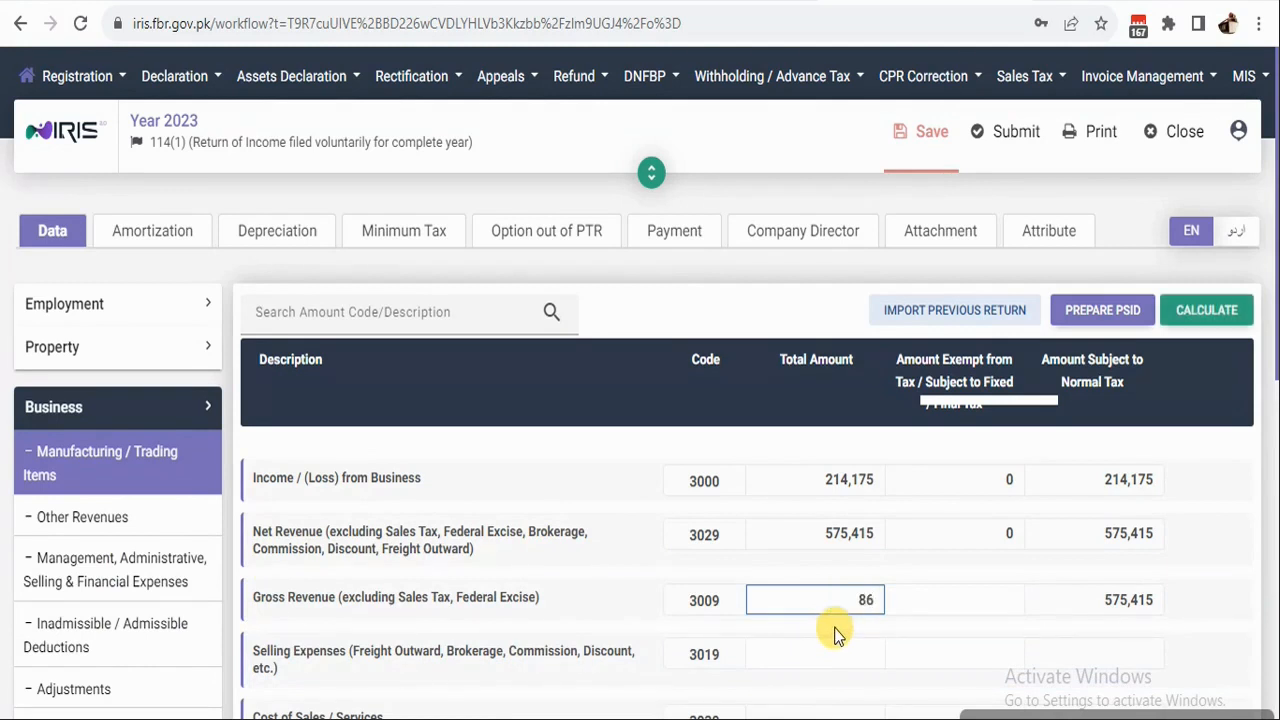
text(7,590)
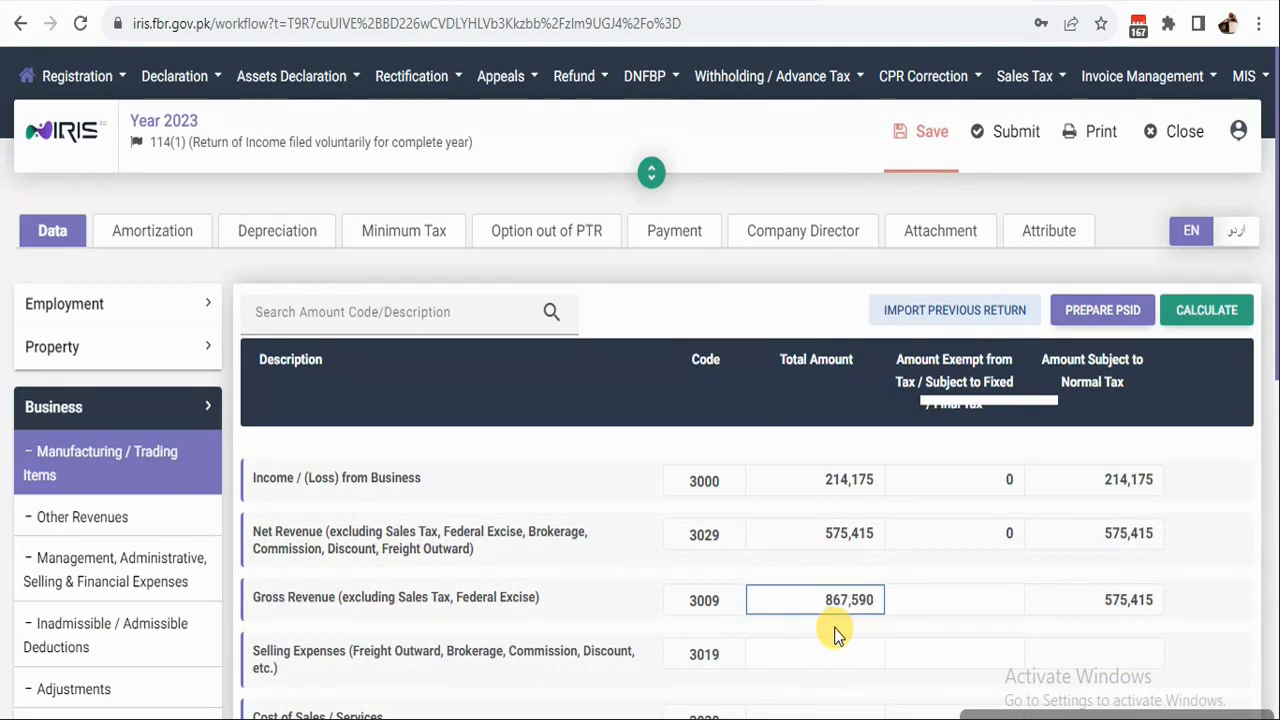
click(1210, 318)
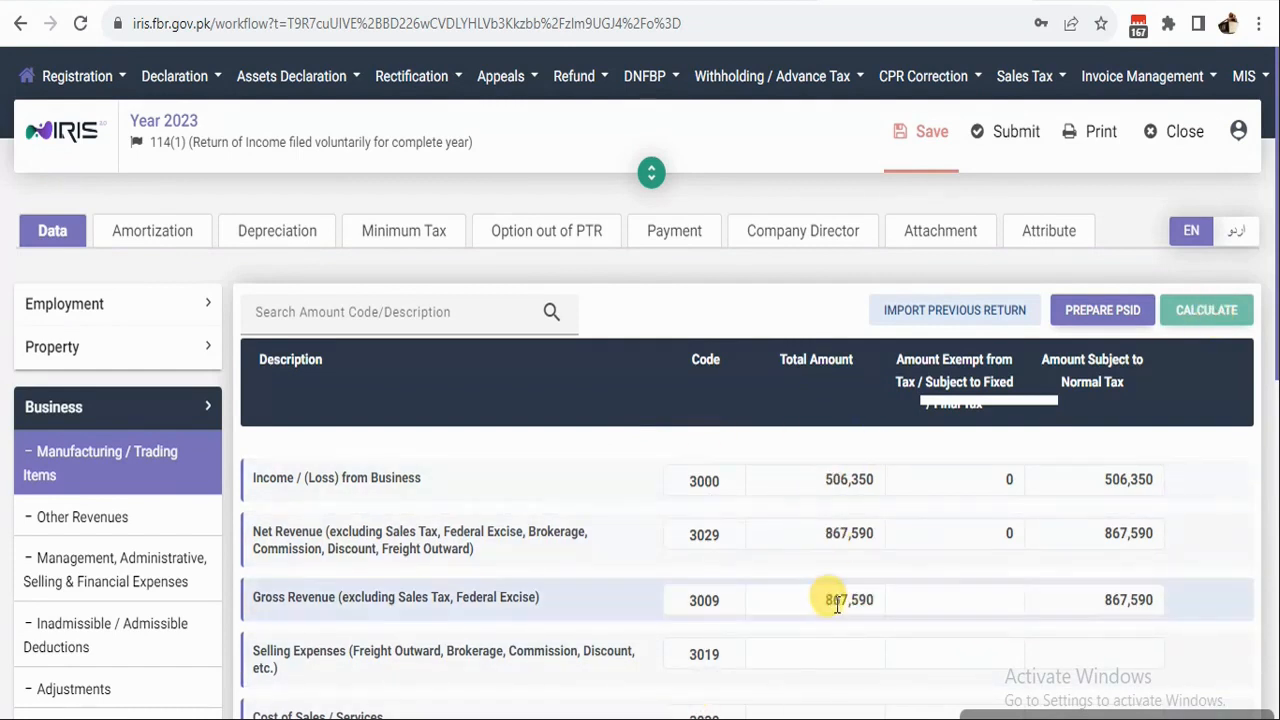
scroll(968, 519, down, 3)
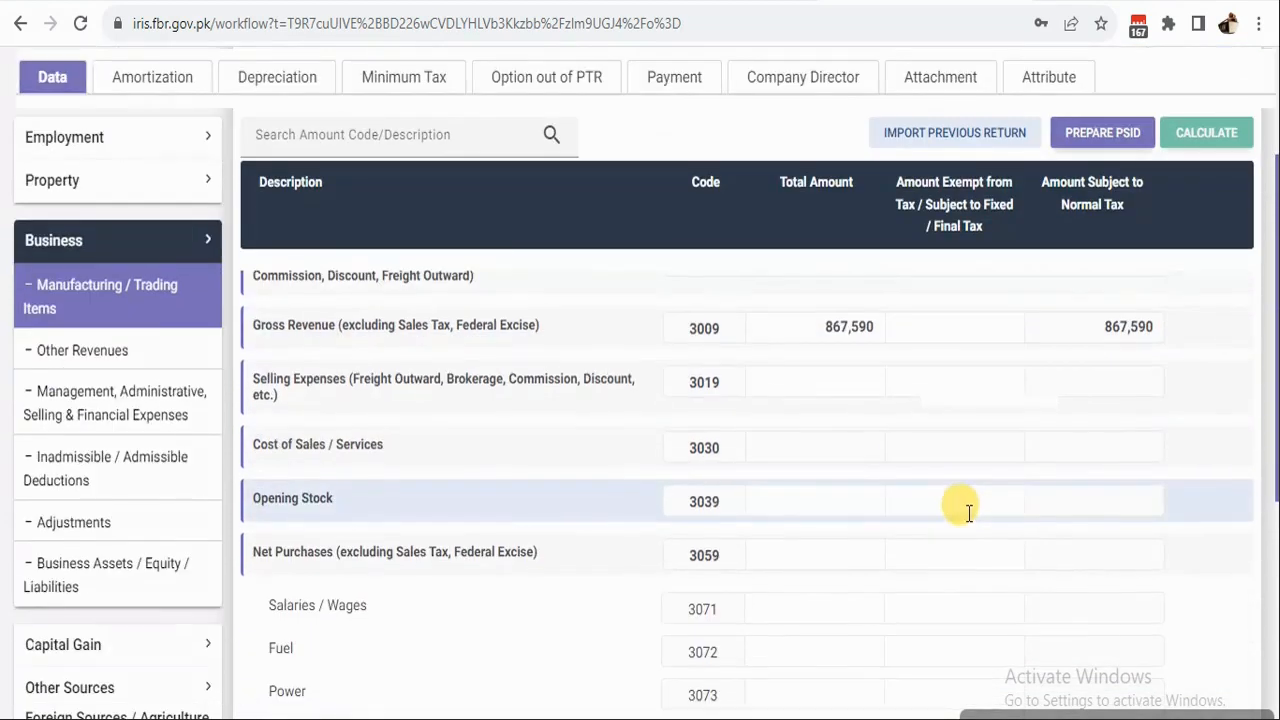
Enter Selling Expenses of 75,950 under Manufacturing / Trading Items and recalculate.
scroll(968, 514, up, 3)
click(168, 470)
scroll(809, 534, down, 2)
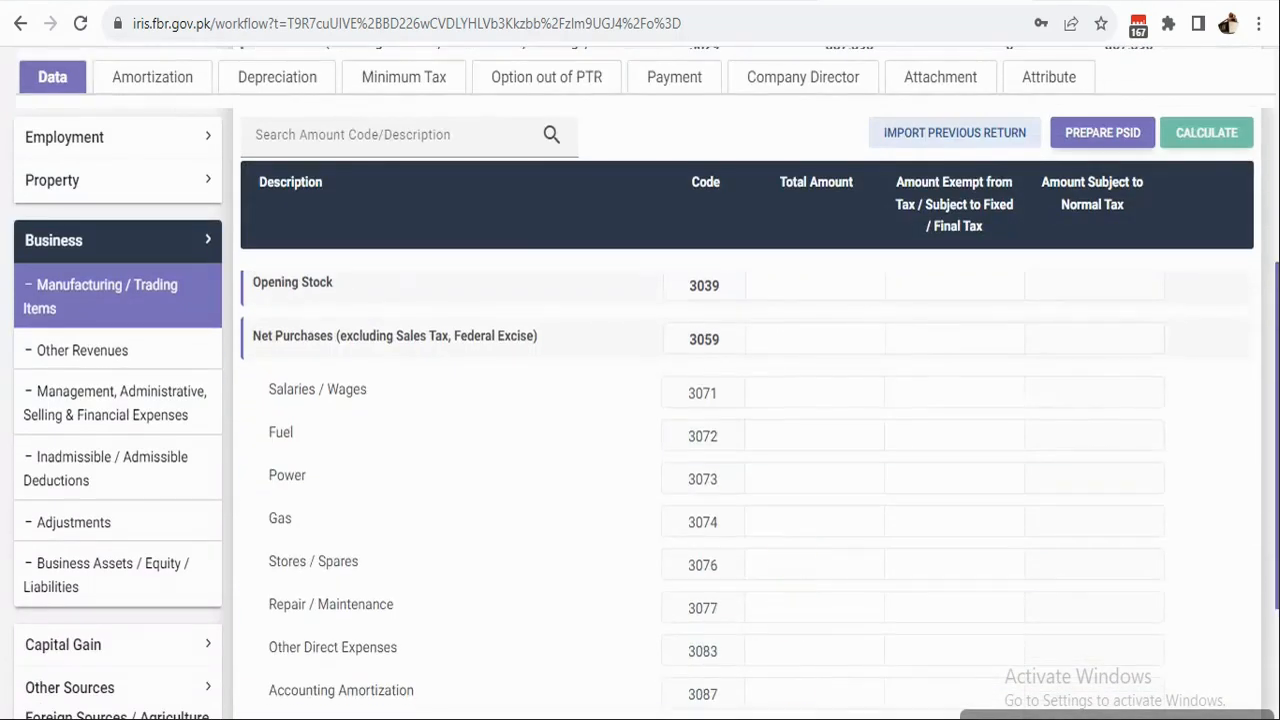
scroll(841, 692, up, 3)
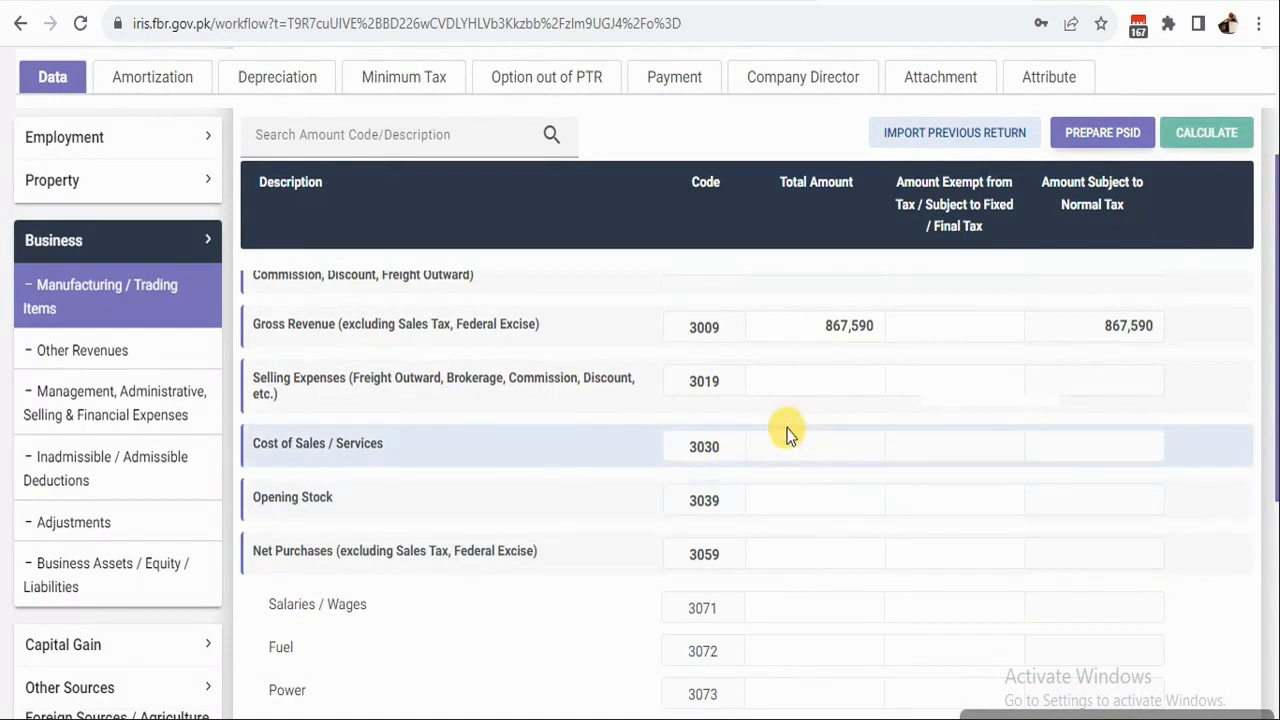
click(780, 381)
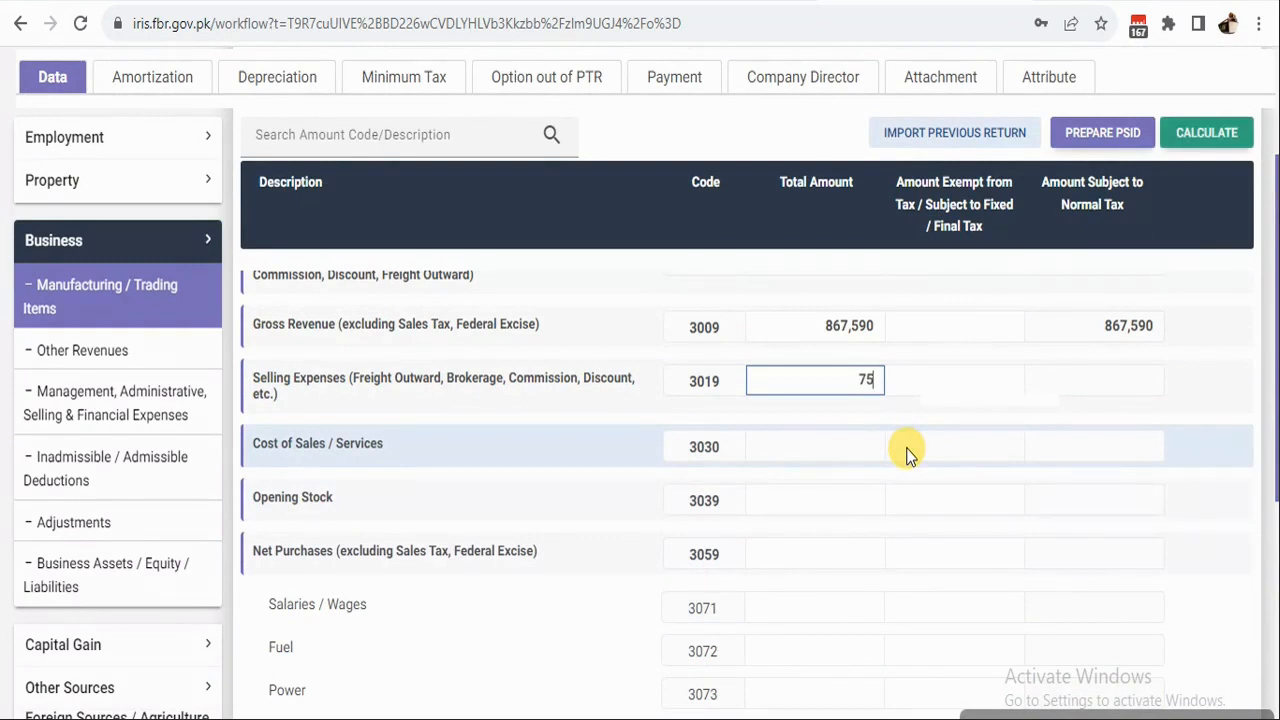
click(1186, 136)
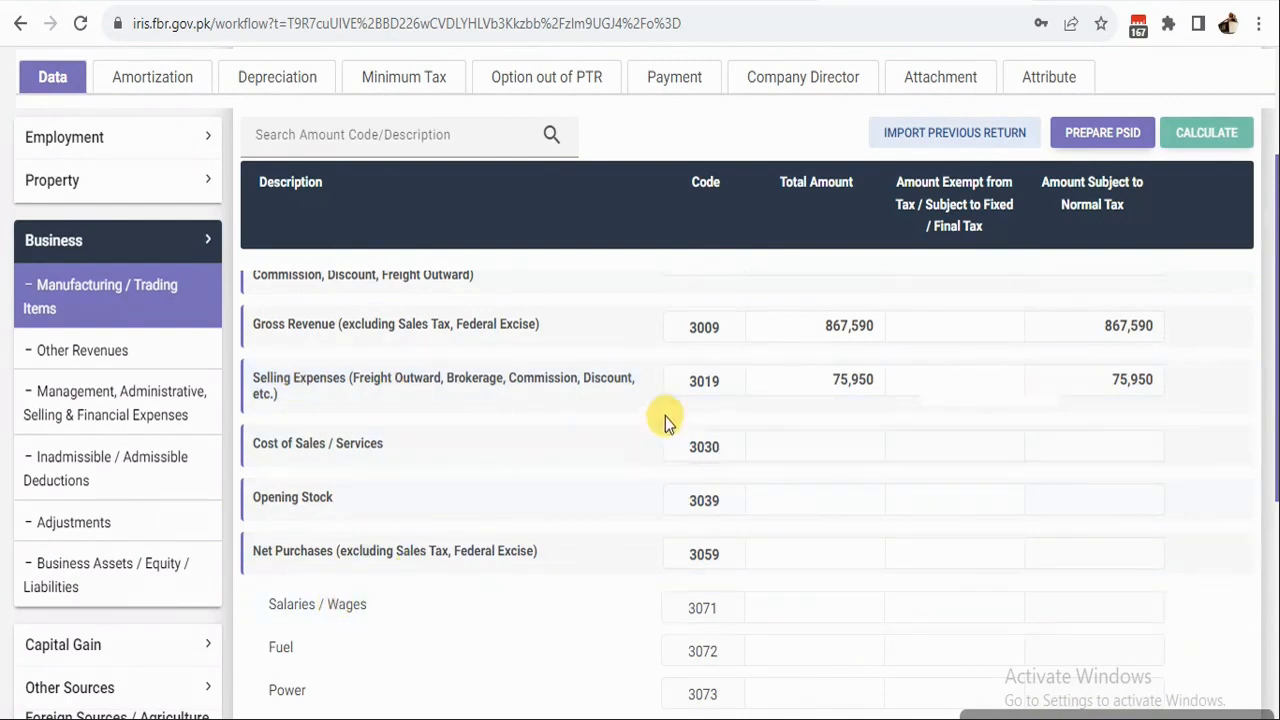
click(822, 380)
double_click(850, 378)
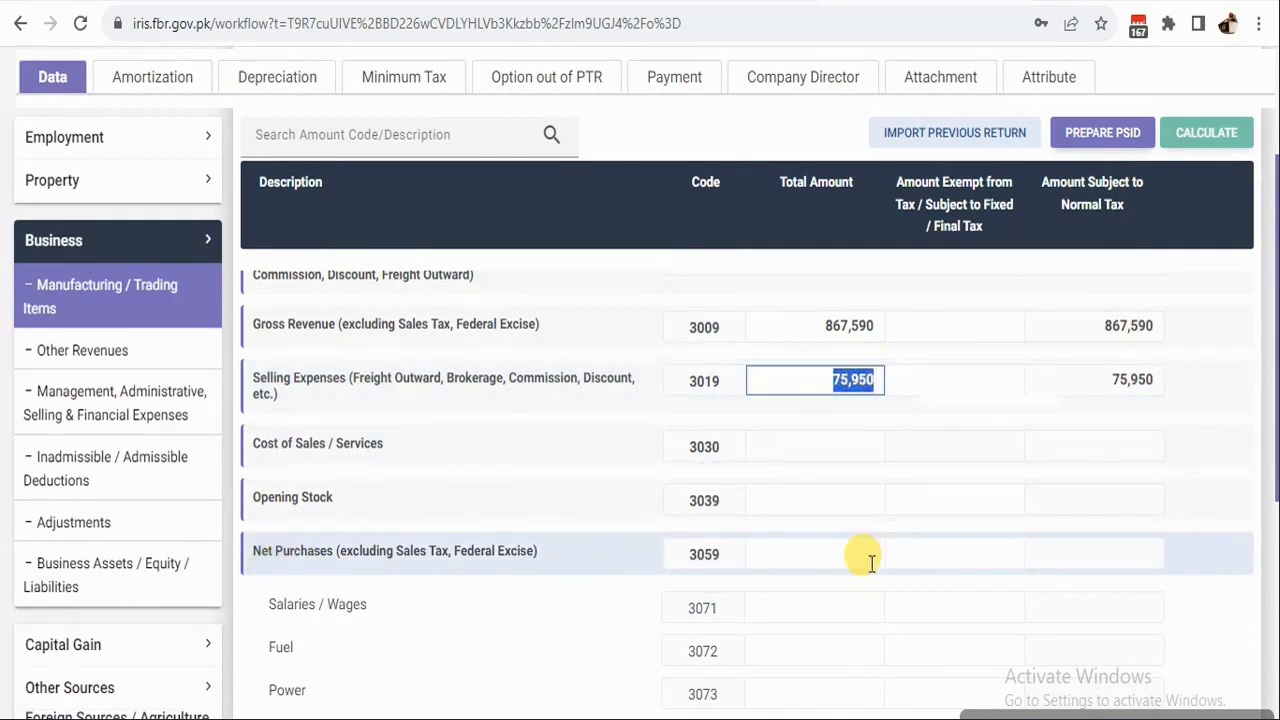
Enter Net Purchases of 55,000 and recalculate Net Revenue to 791,640.
click(794, 553)
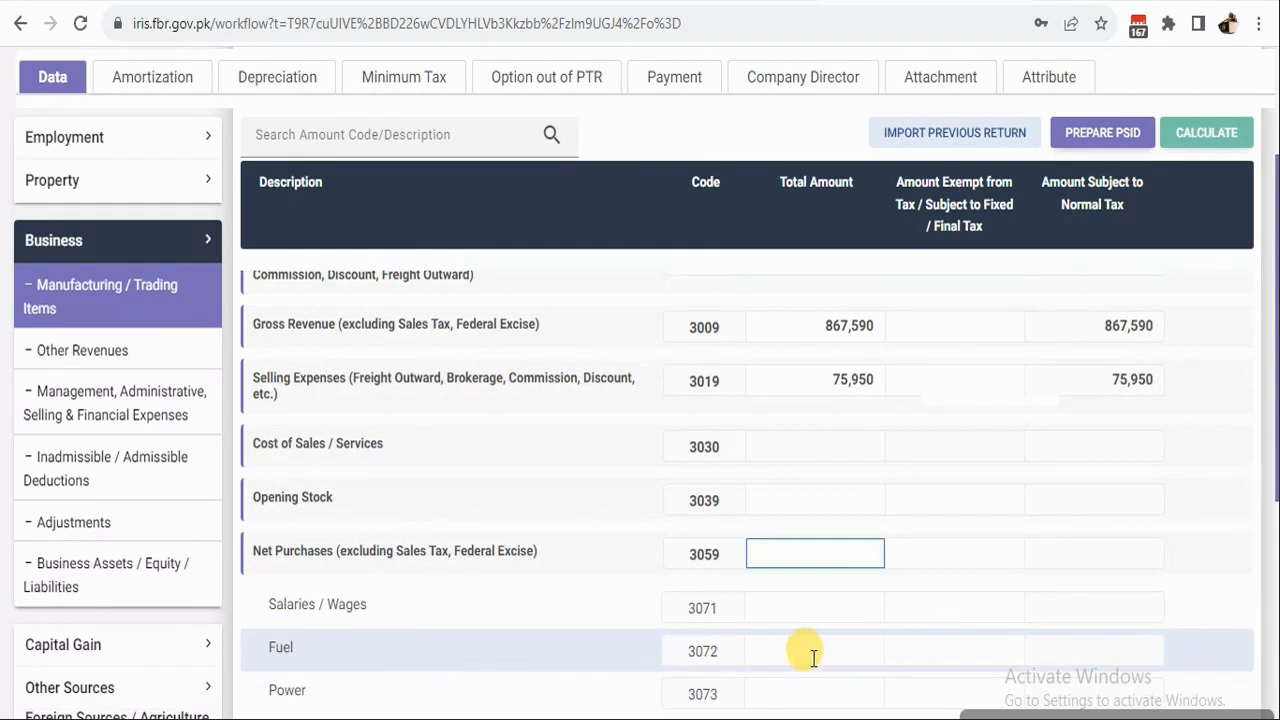
text(55)
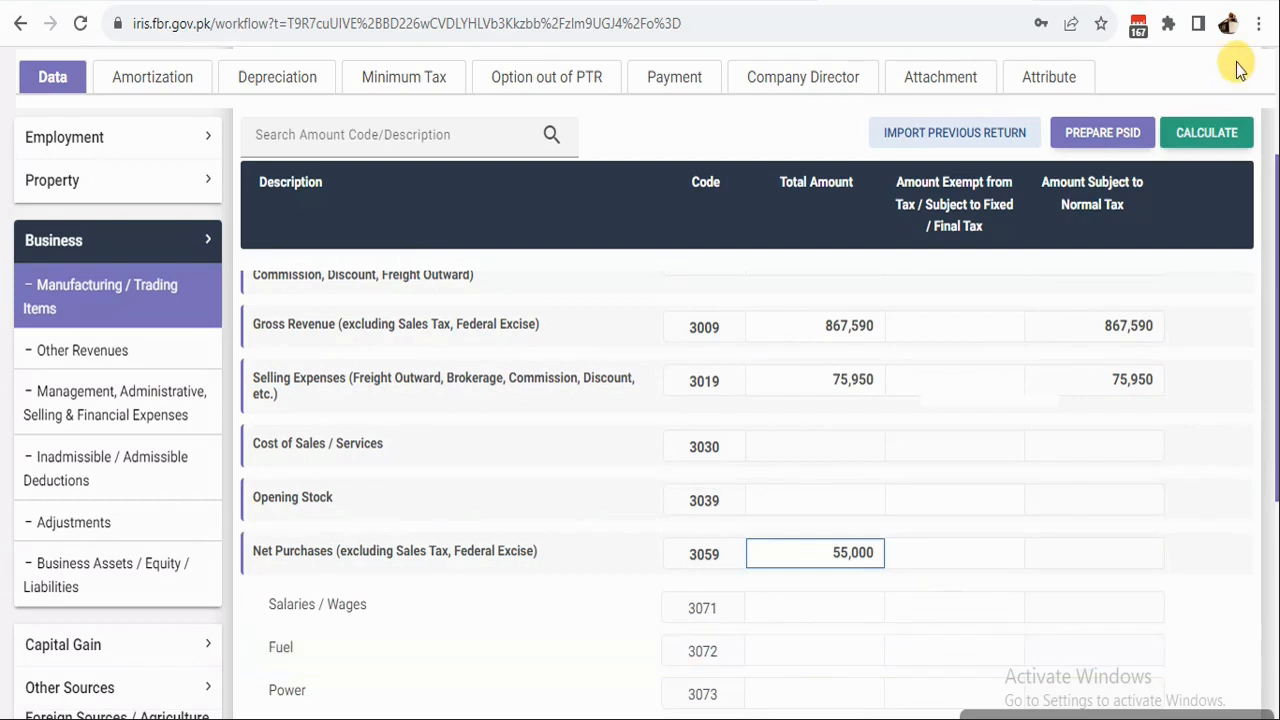
click(1222, 133)
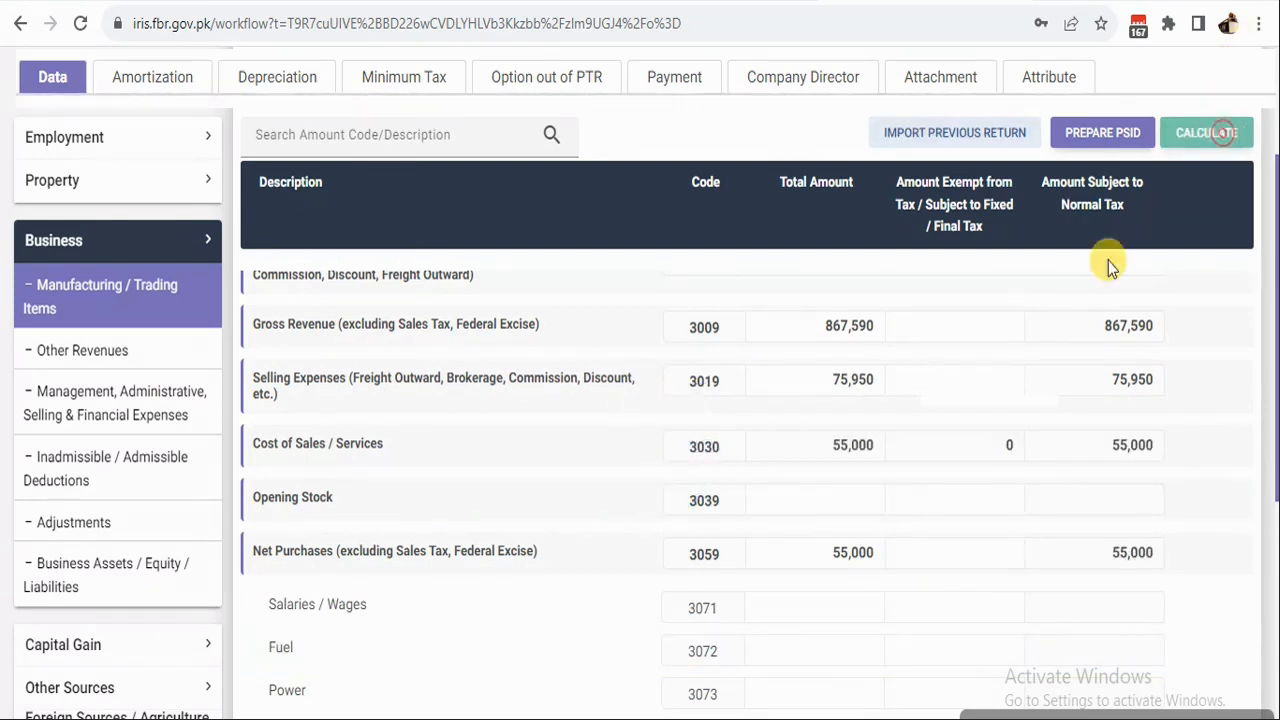
scroll(731, 486, down, 5)
scroll(258, 395, up, 6)
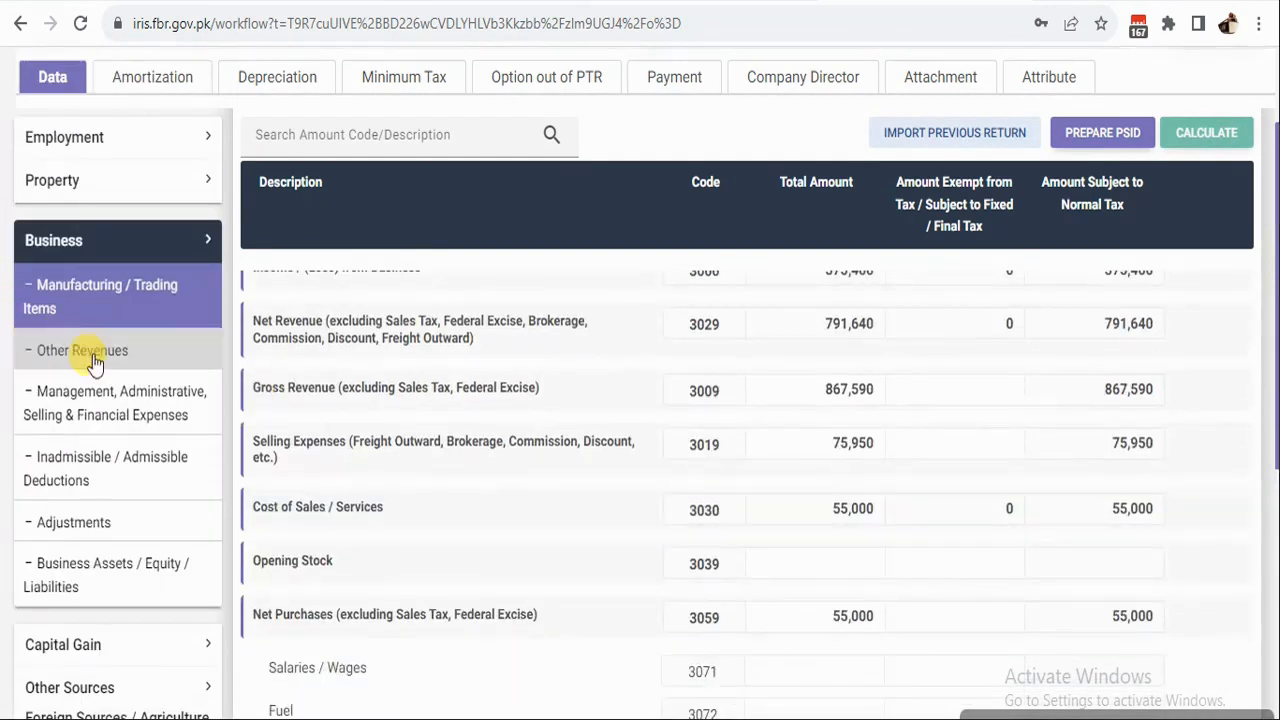
click(78, 355)
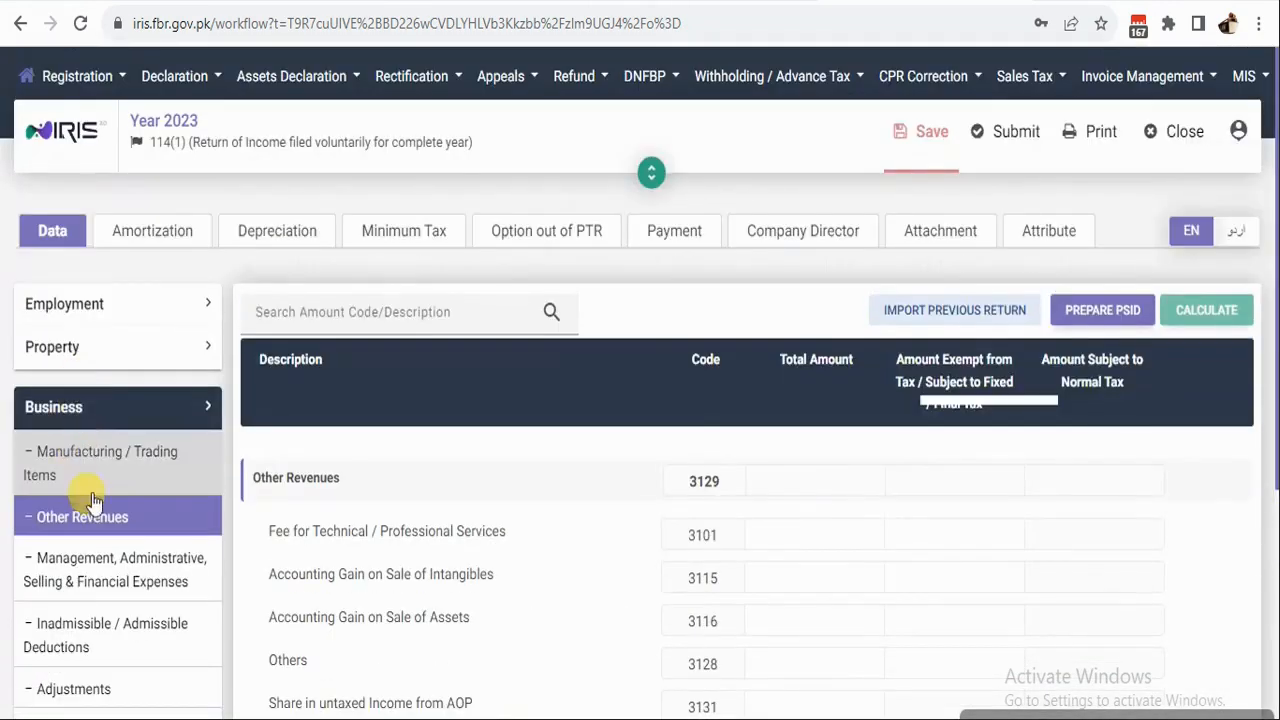
Review the Management, Administrative, Selling & Financial Expenses rows totalling 361,240.
click(100, 585)
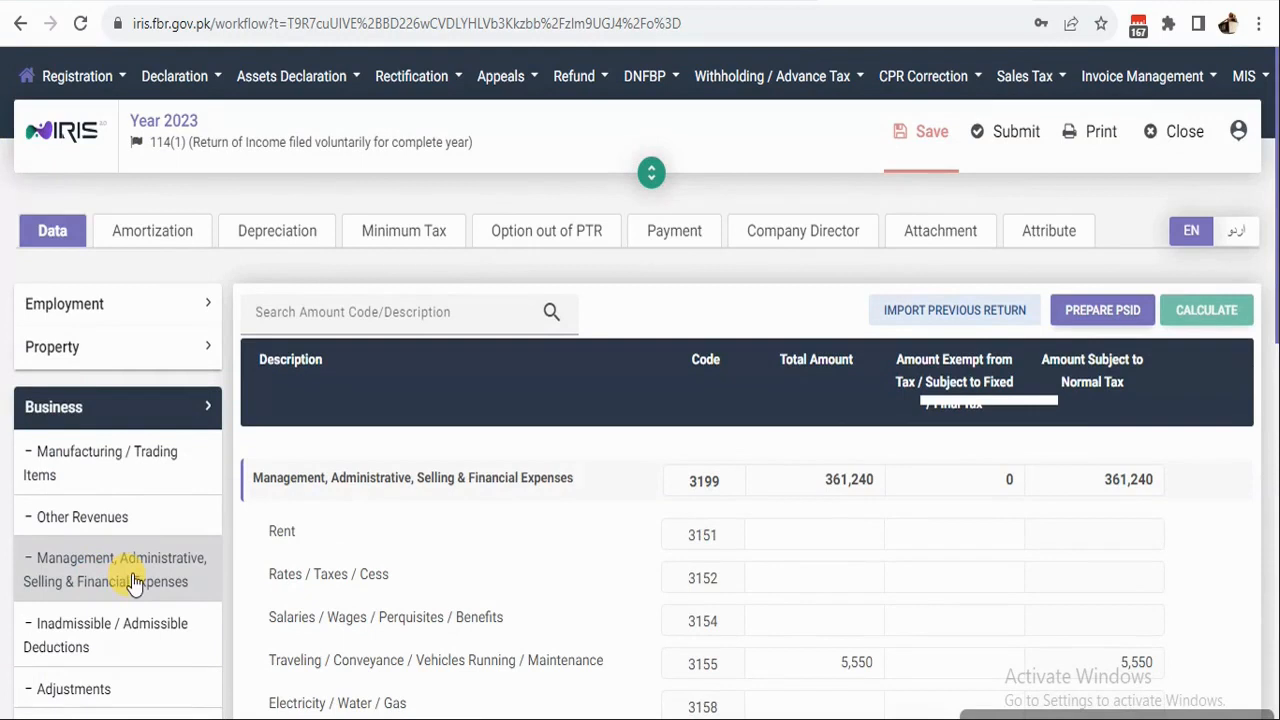
scroll(832, 620, down, 5)
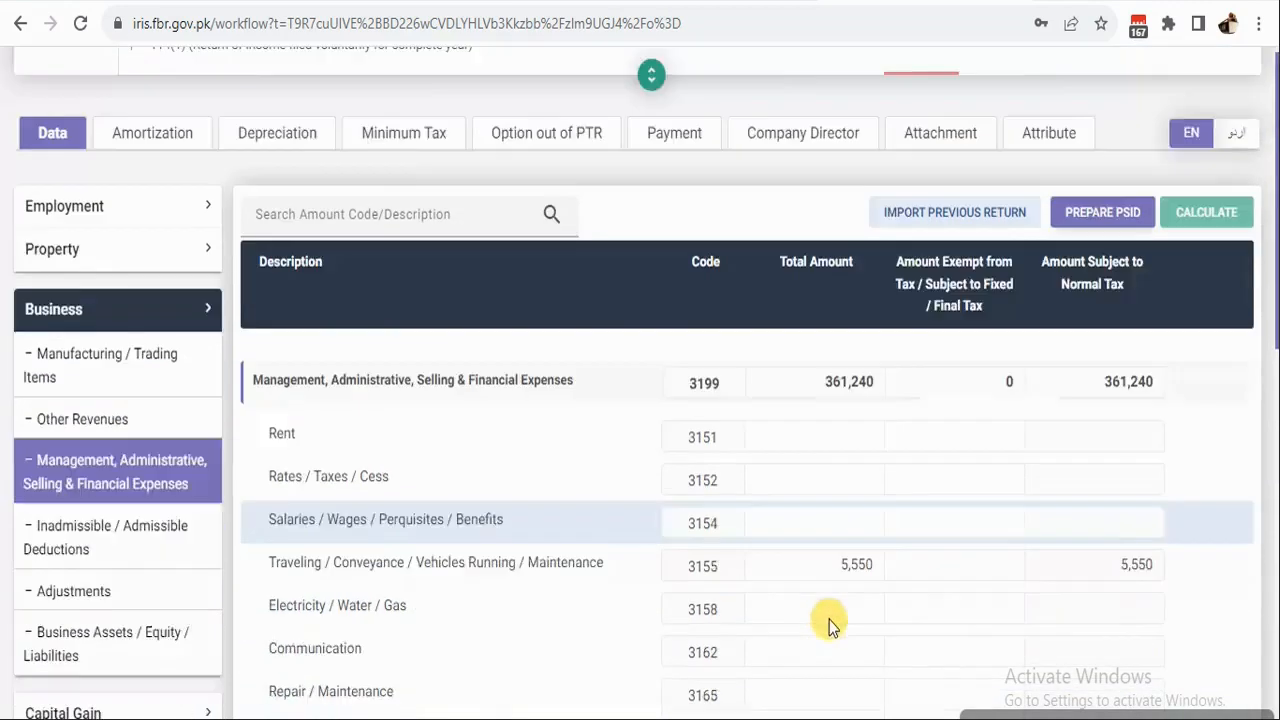
scroll(837, 562, down, 3)
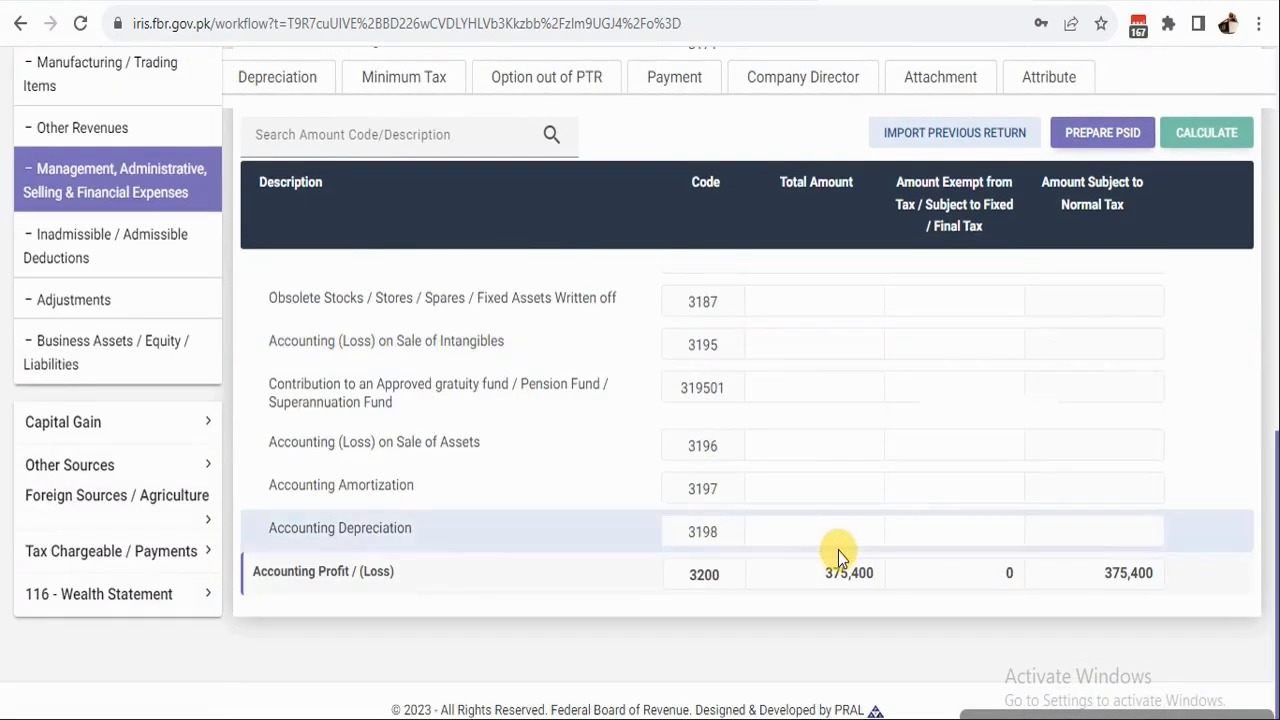
scroll(838, 551, up, 5)
scroll(838, 551, up, 4)
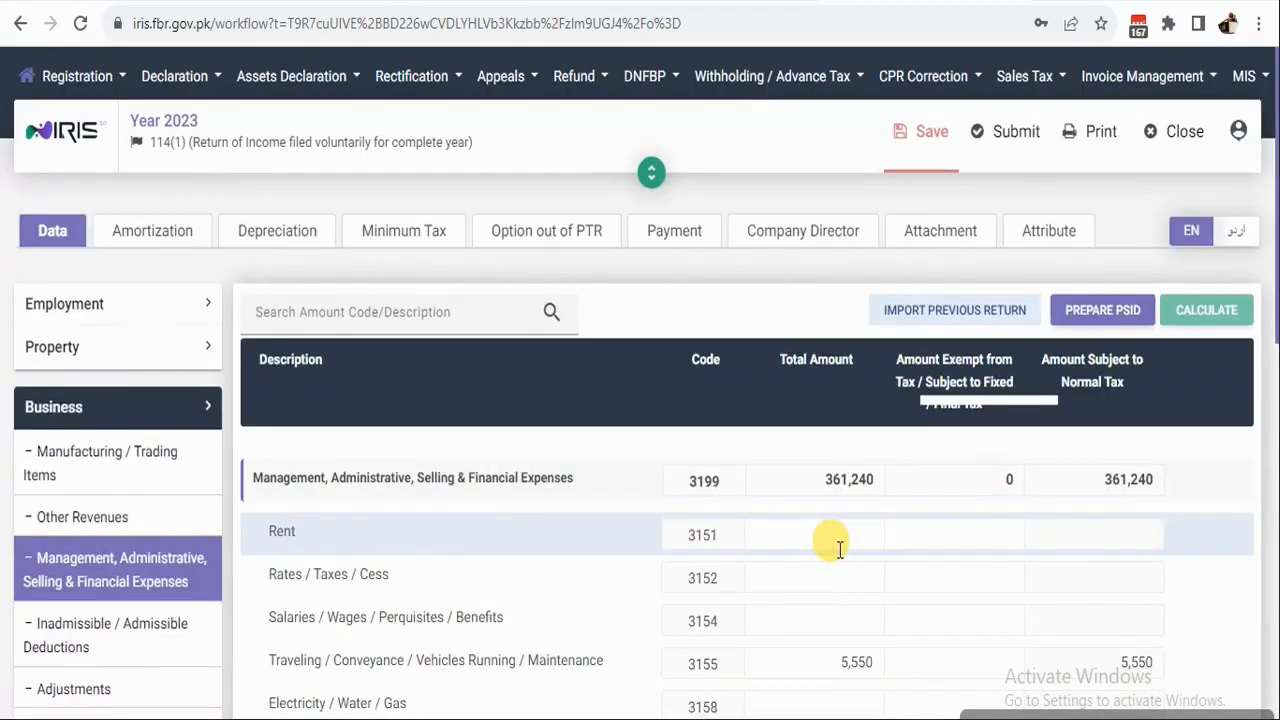
Enter Traveling 6,590, Electricity 9,758 and Stationery 1,195, recalculating Accounting Profit to 363,407.
scroll(836, 548, down, 3)
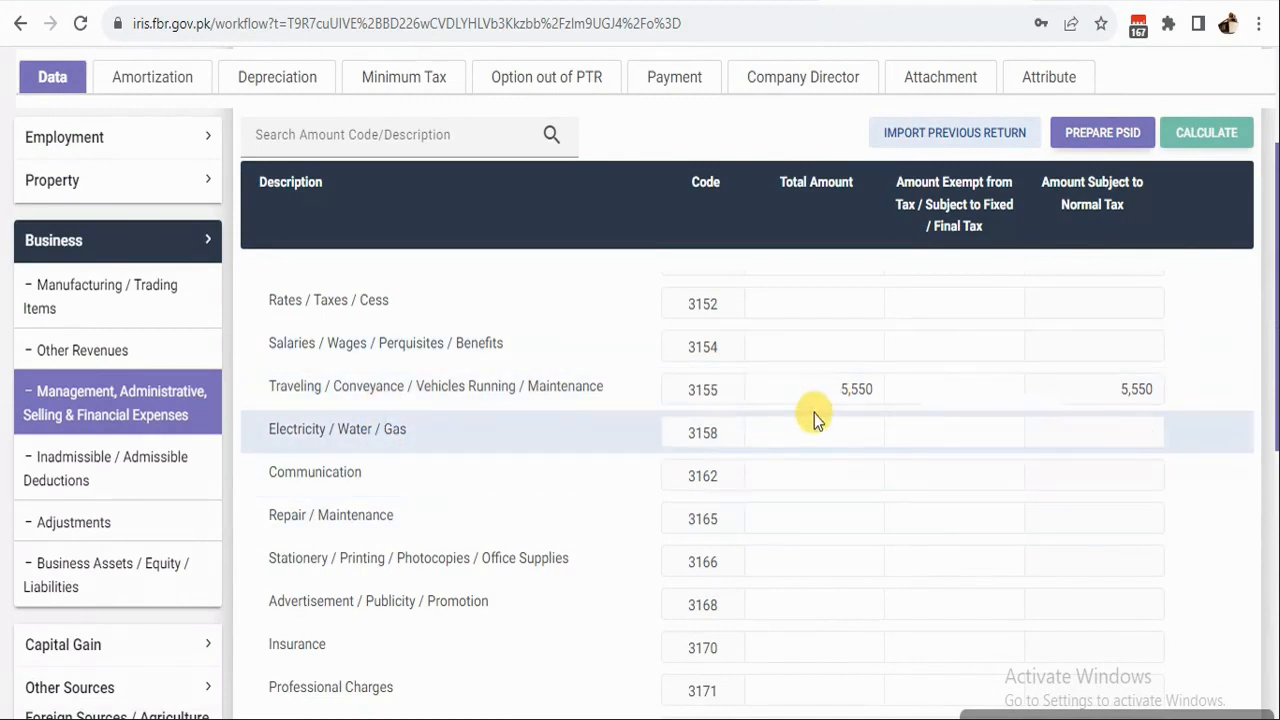
click(835, 389)
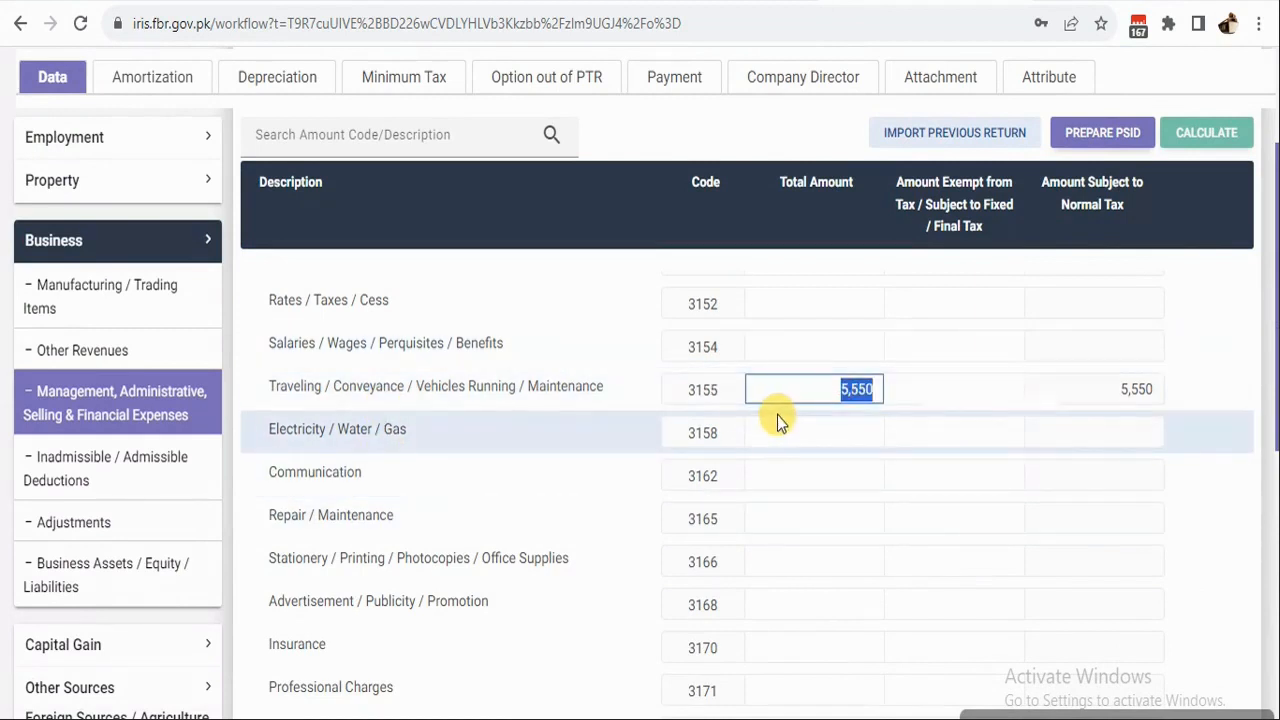
text(6590)
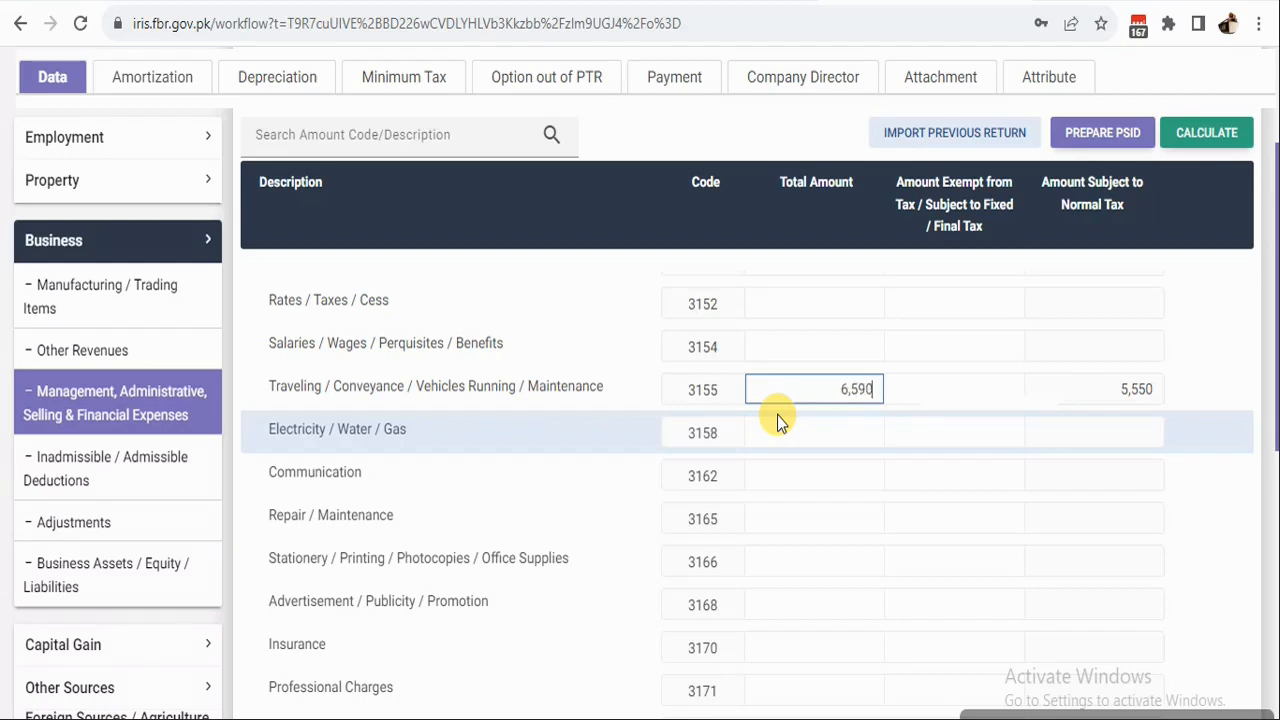
click(1218, 132)
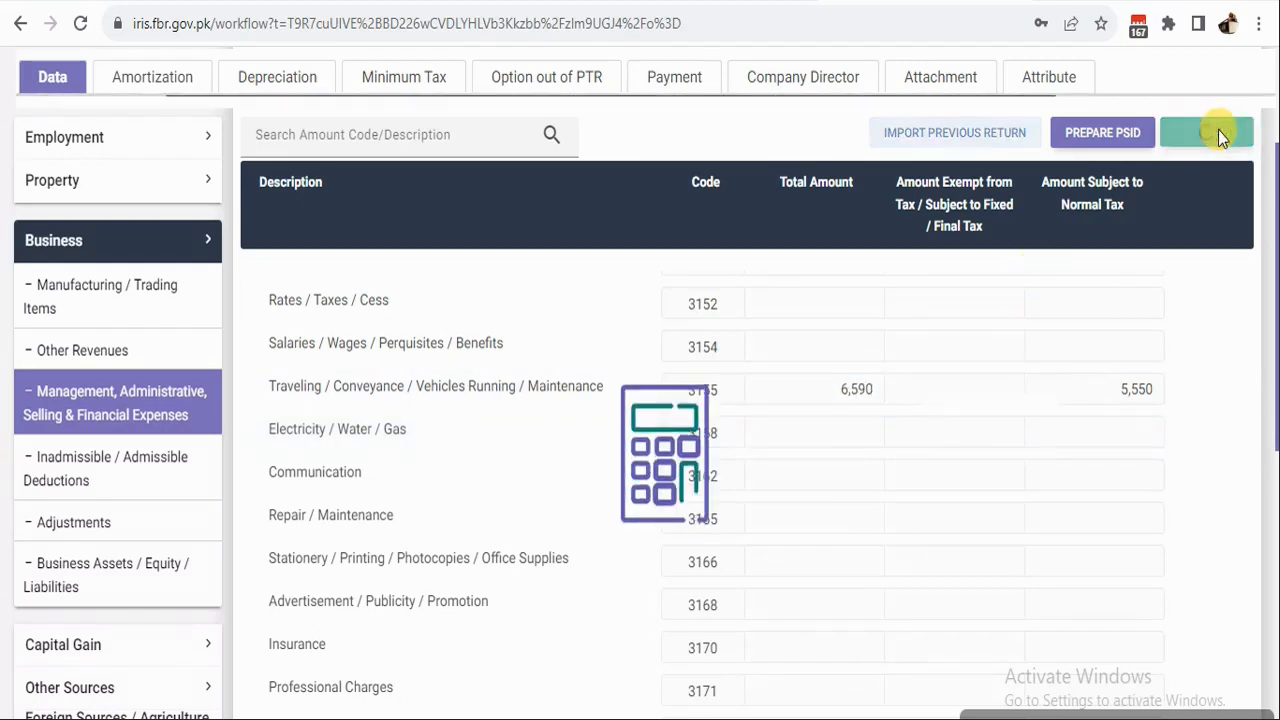
click(818, 434)
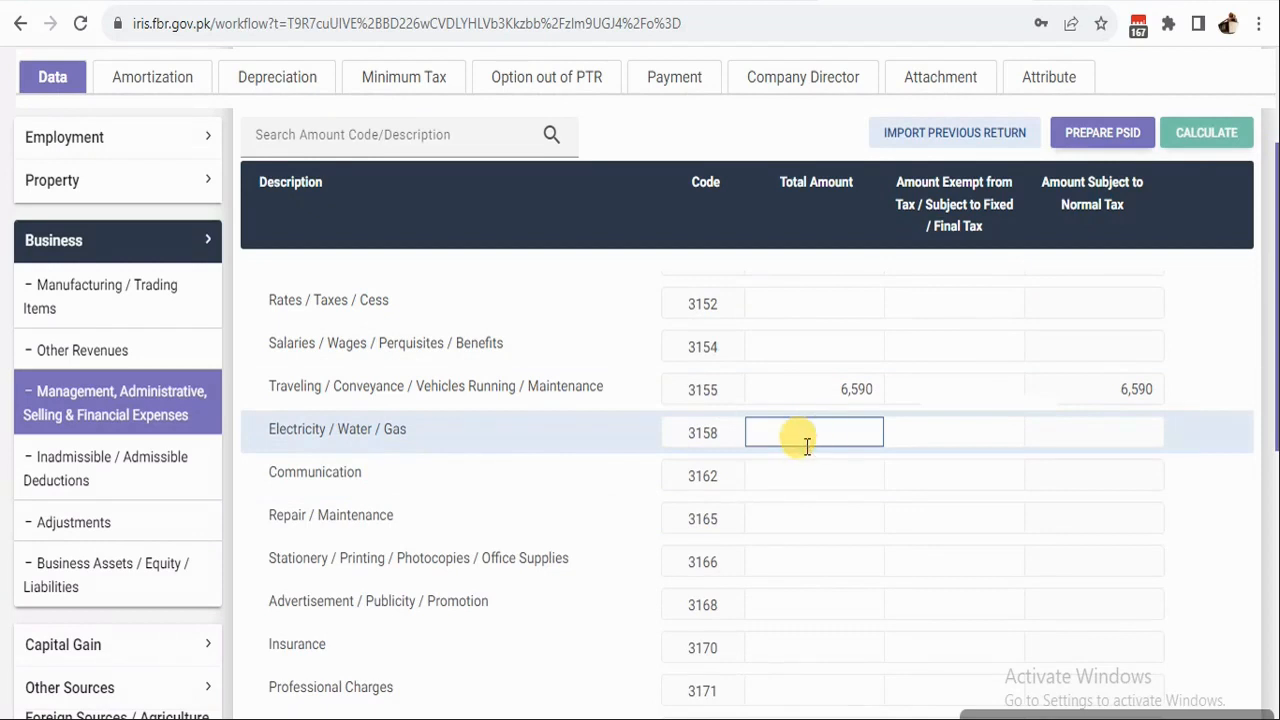
text(97)
click(1210, 138)
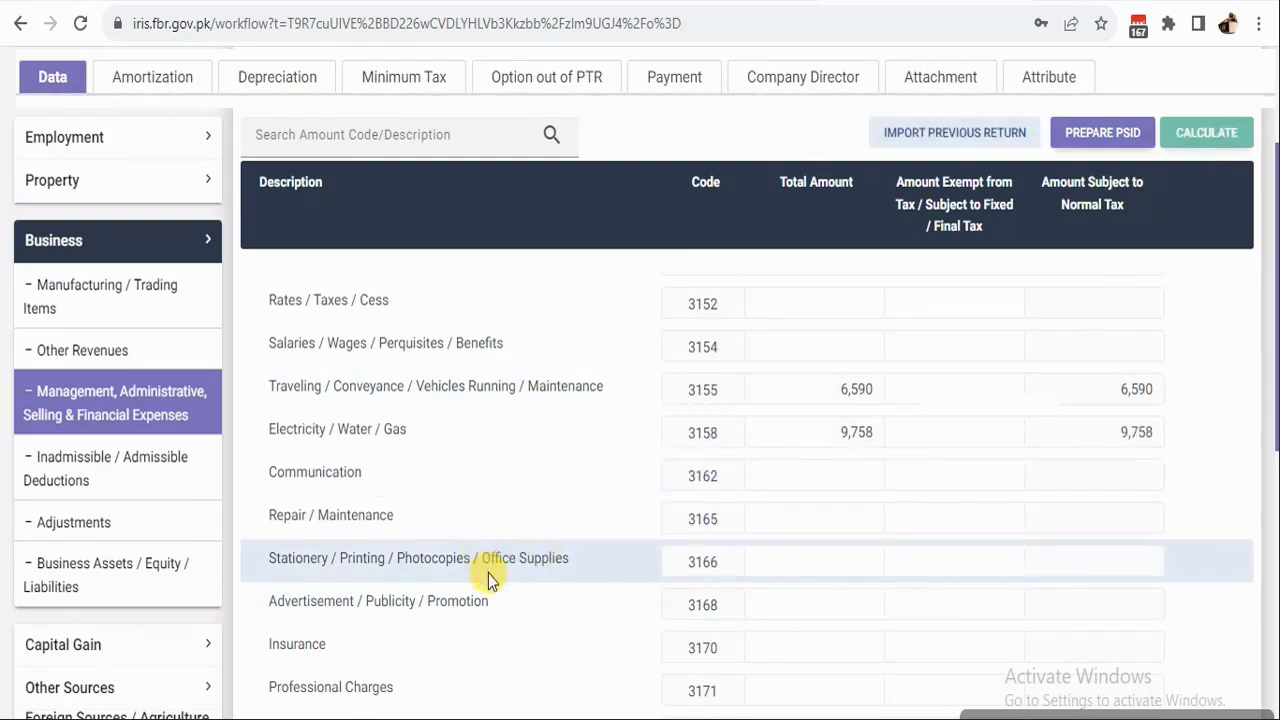
click(788, 560)
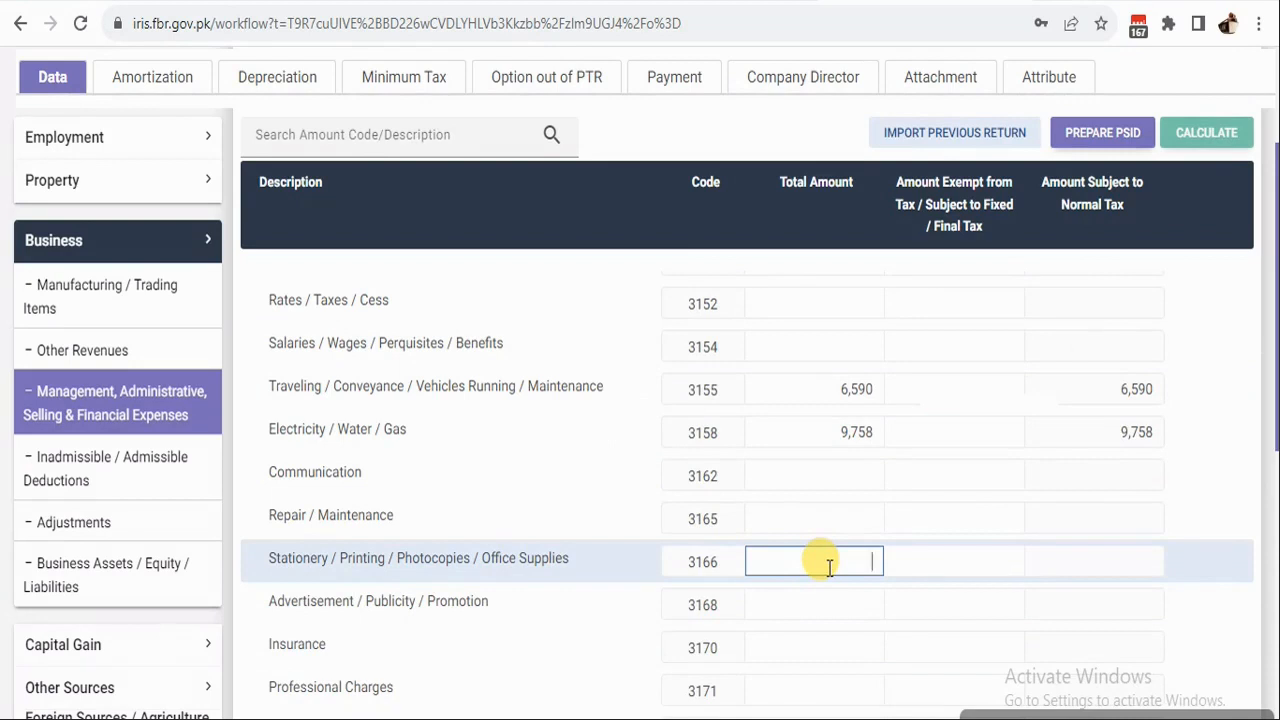
text(11)
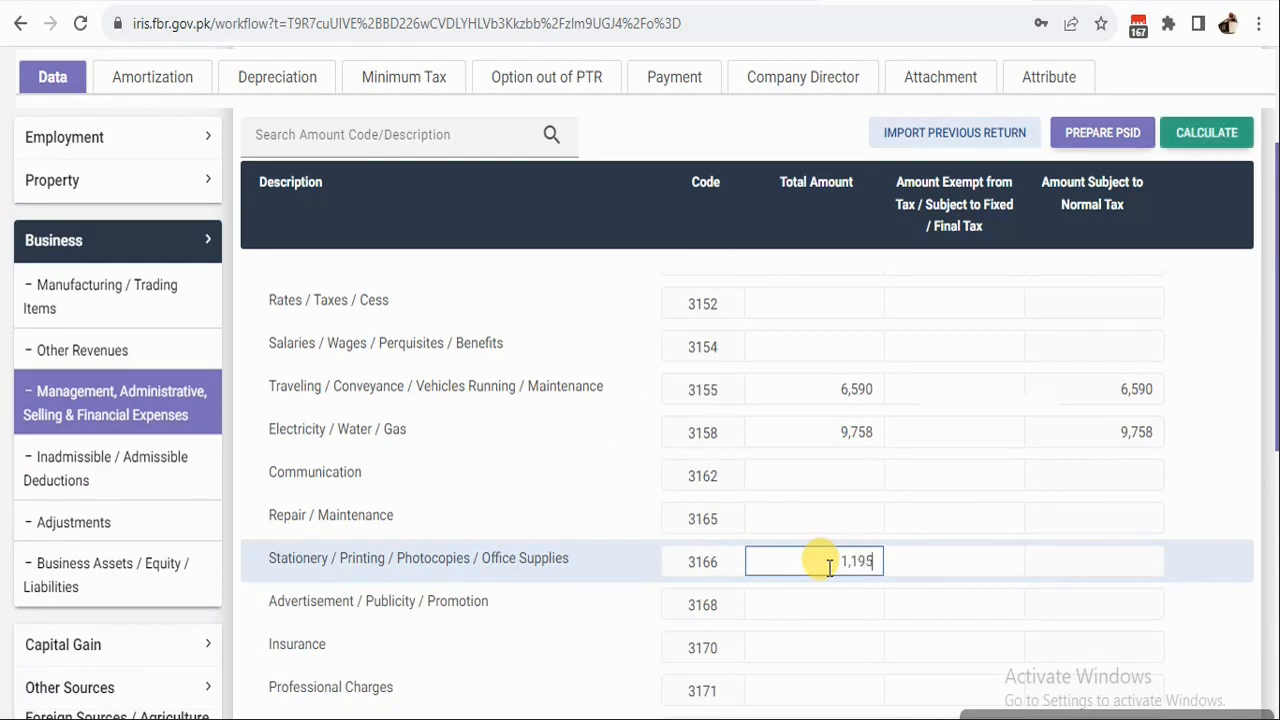
click(1209, 132)
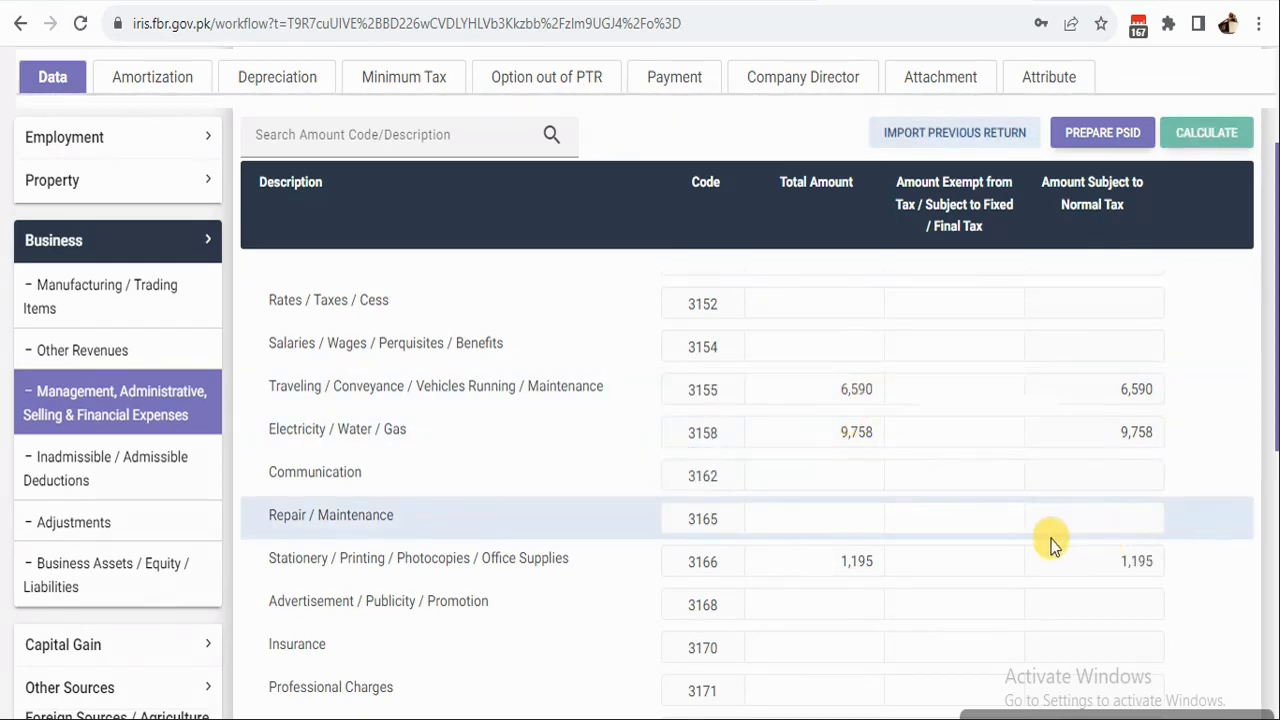
scroll(858, 539, down, 2)
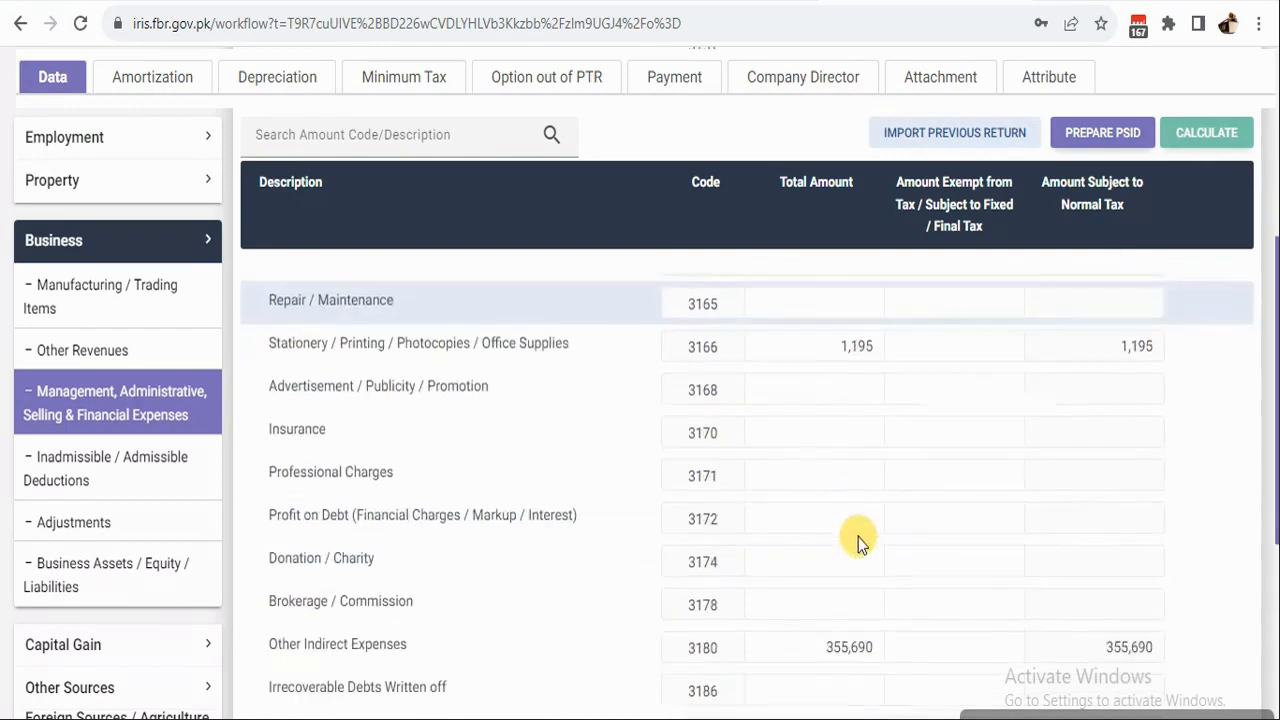
scroll(858, 540, down, 5)
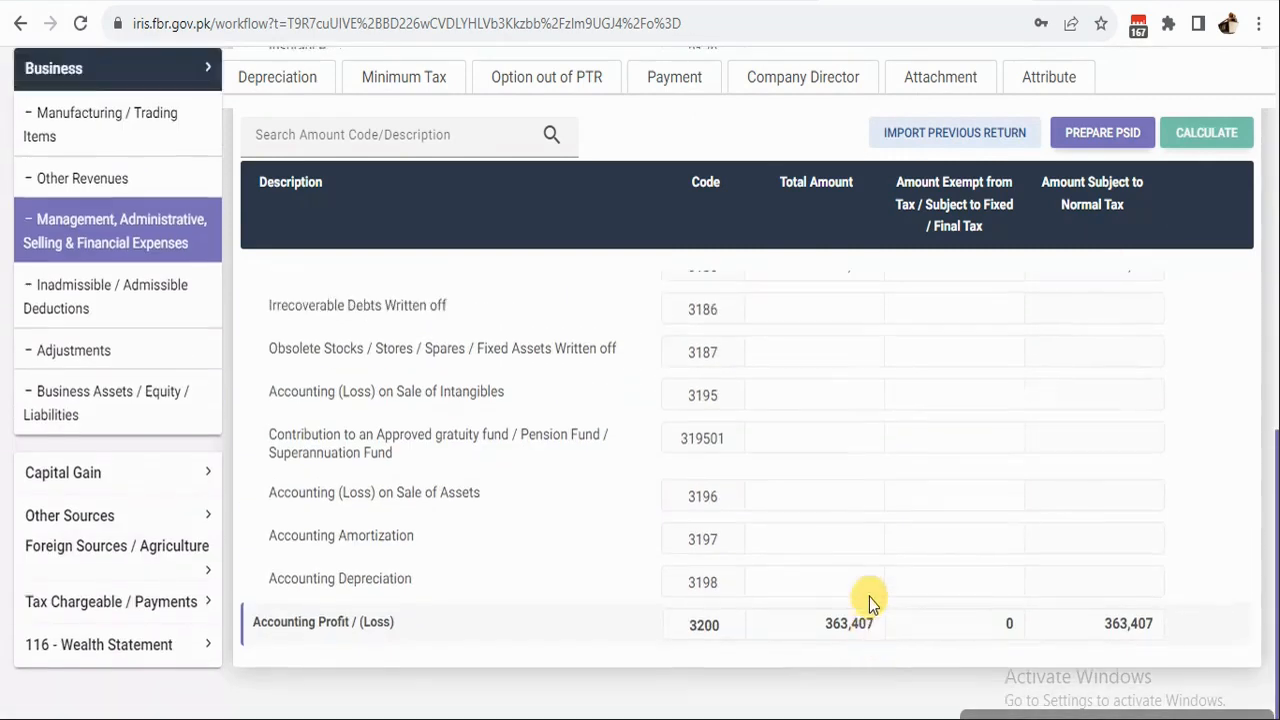
scroll(869, 597, up, 5)
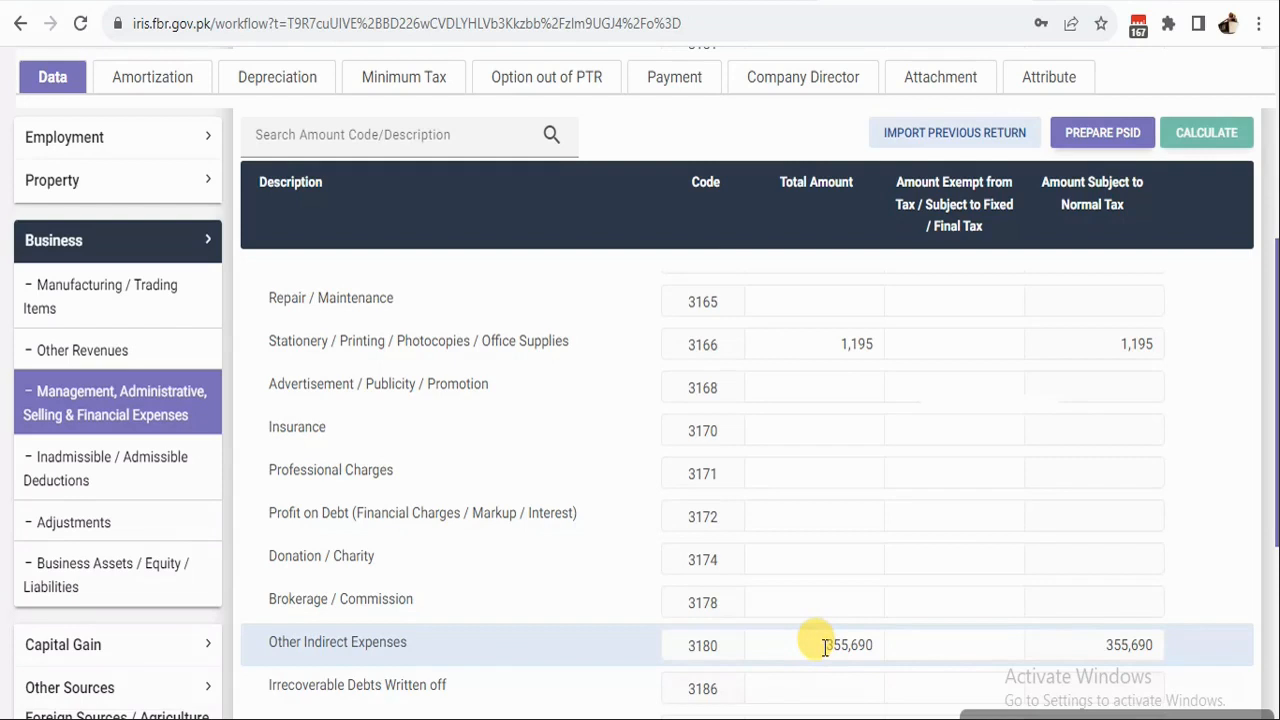
scroll(1117, 408, up, 5)
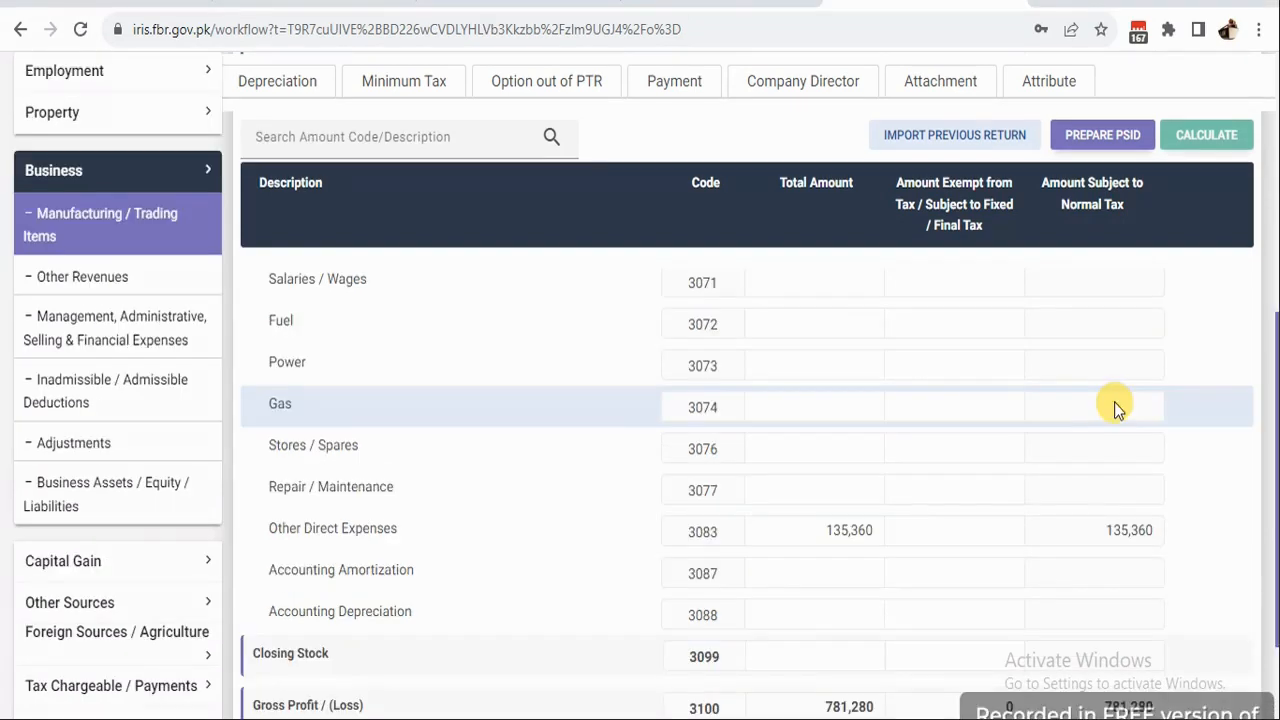
Change Net Purchases (3059) from 255,000 to 455,000 and recalculate.
scroll(903, 471, up, 5)
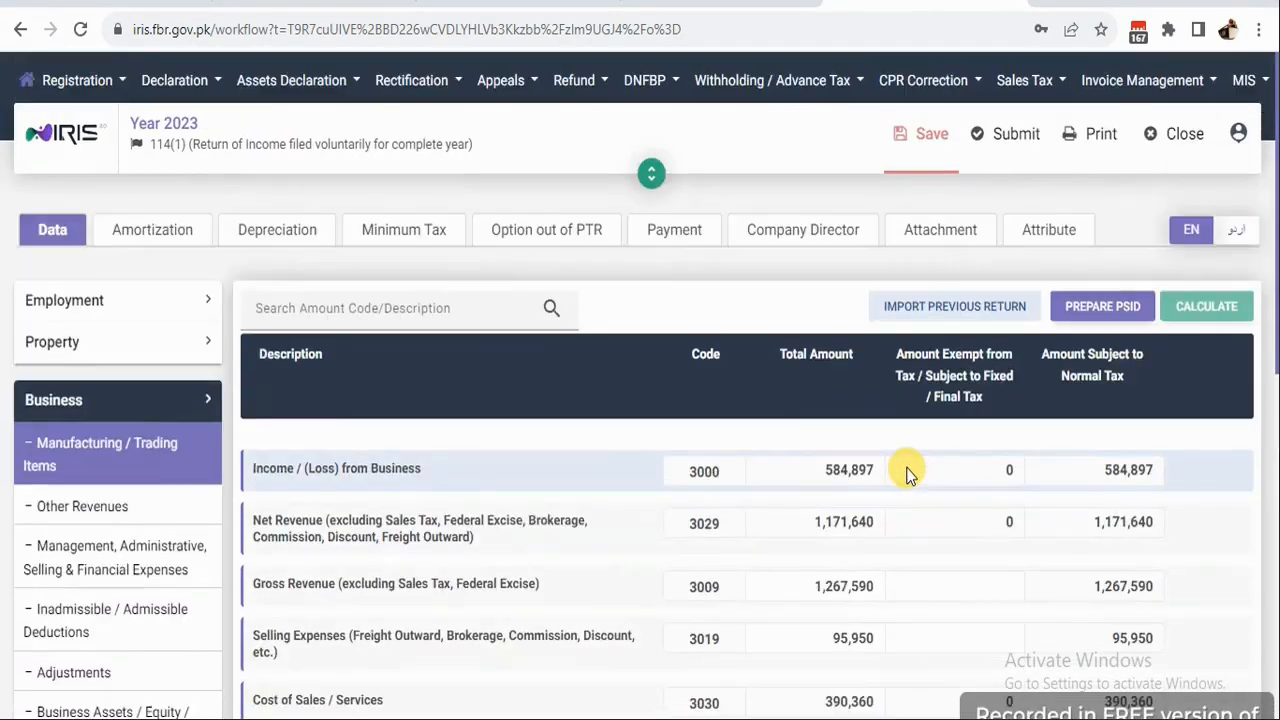
scroll(857, 600, down, 1)
scroll(857, 580, down, 3)
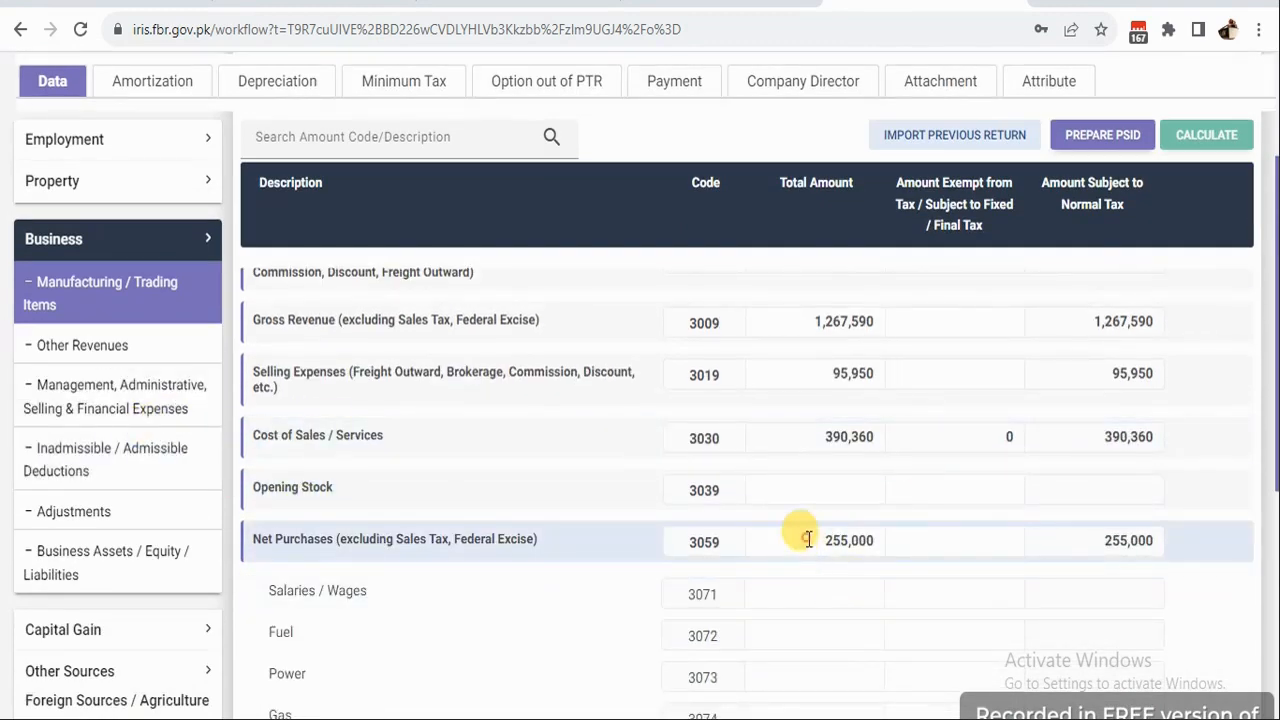
drag(807, 539, 872, 537)
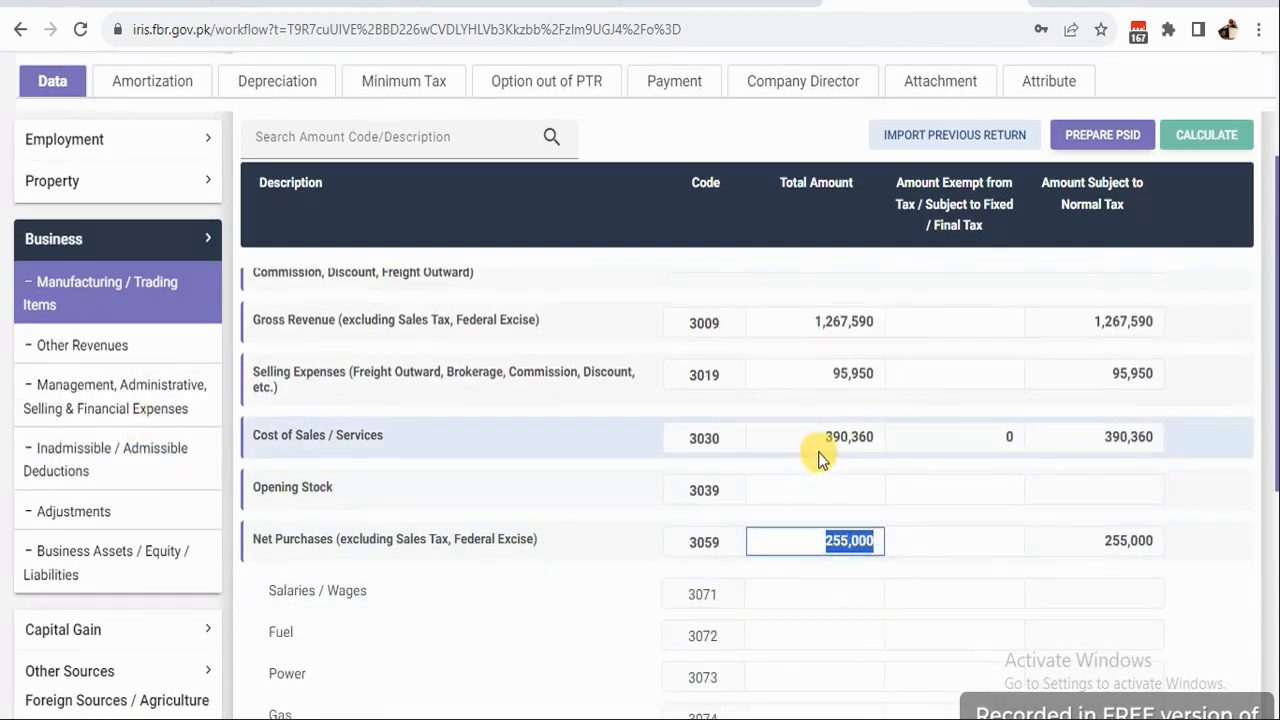
click(729, 466)
scroll(896, 470, down, 4)
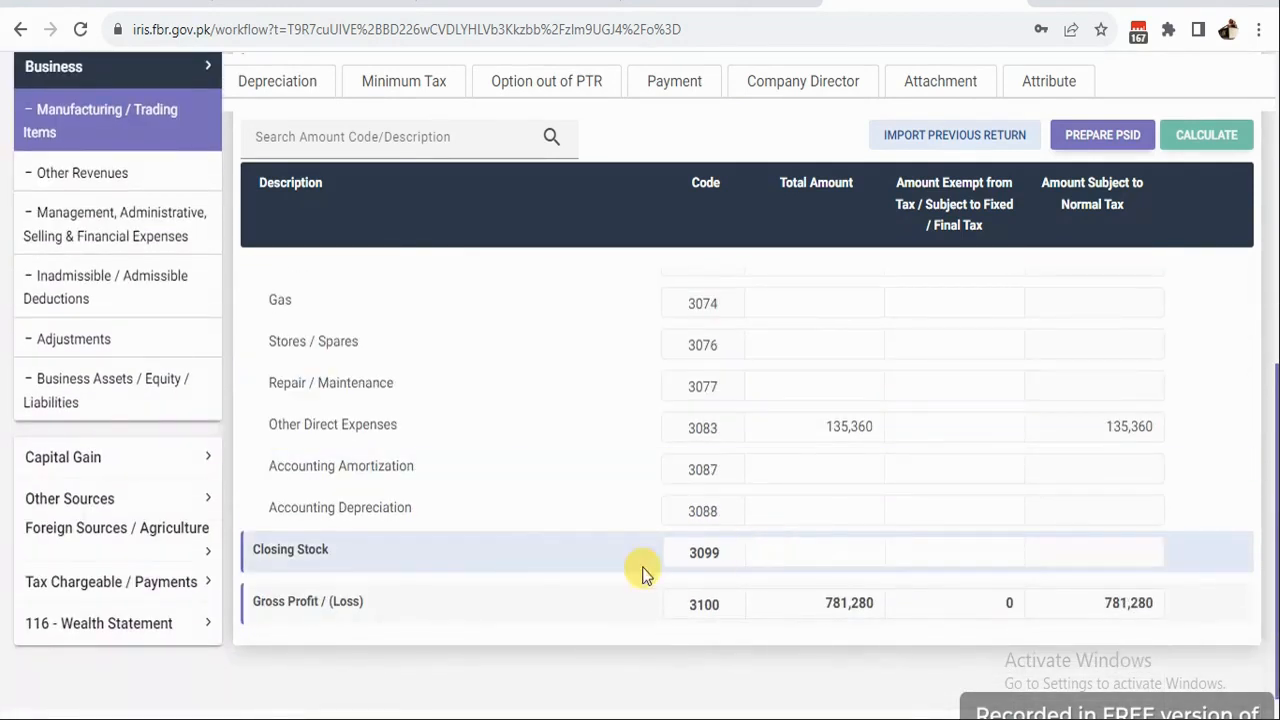
click(812, 549)
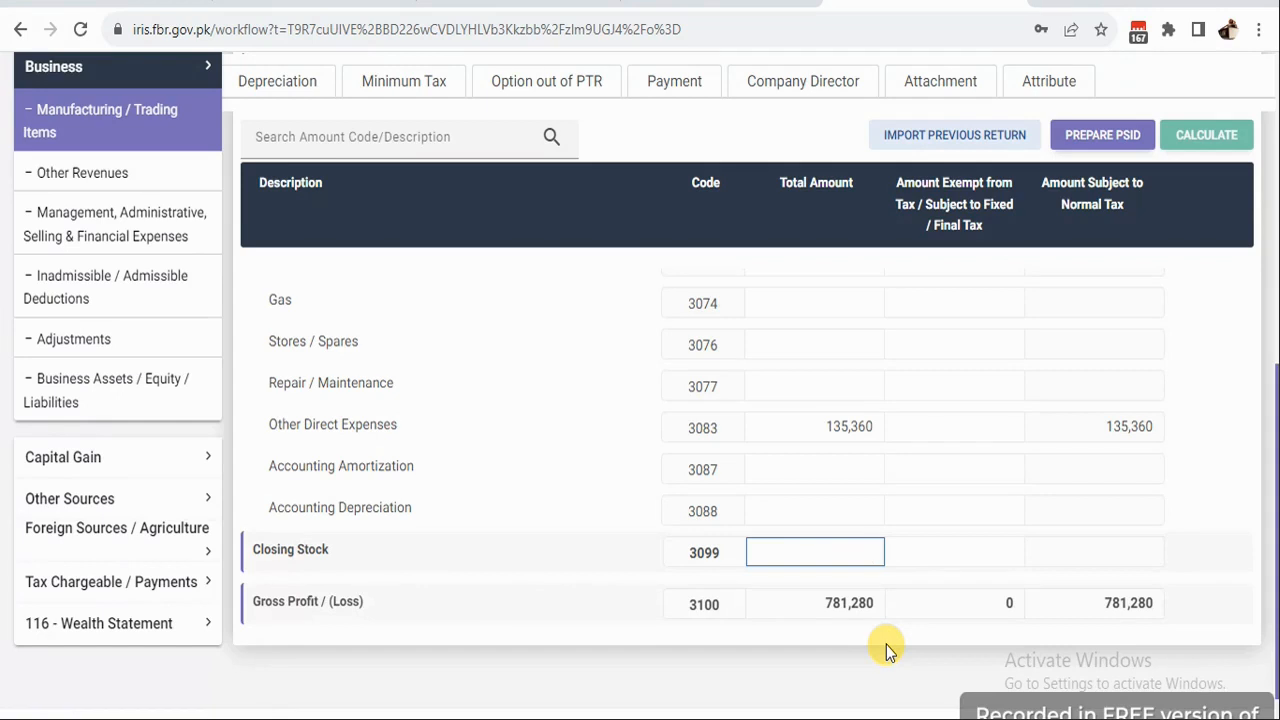
scroll(803, 551, up, 5)
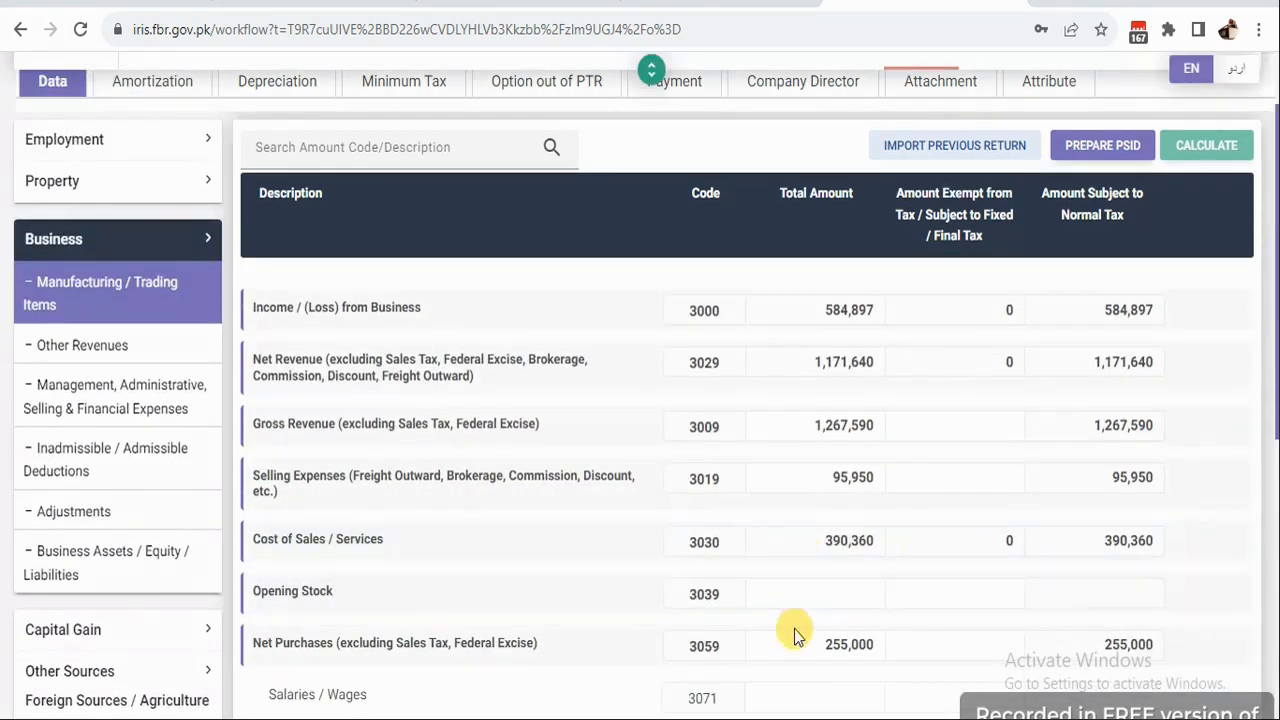
key(Delete)
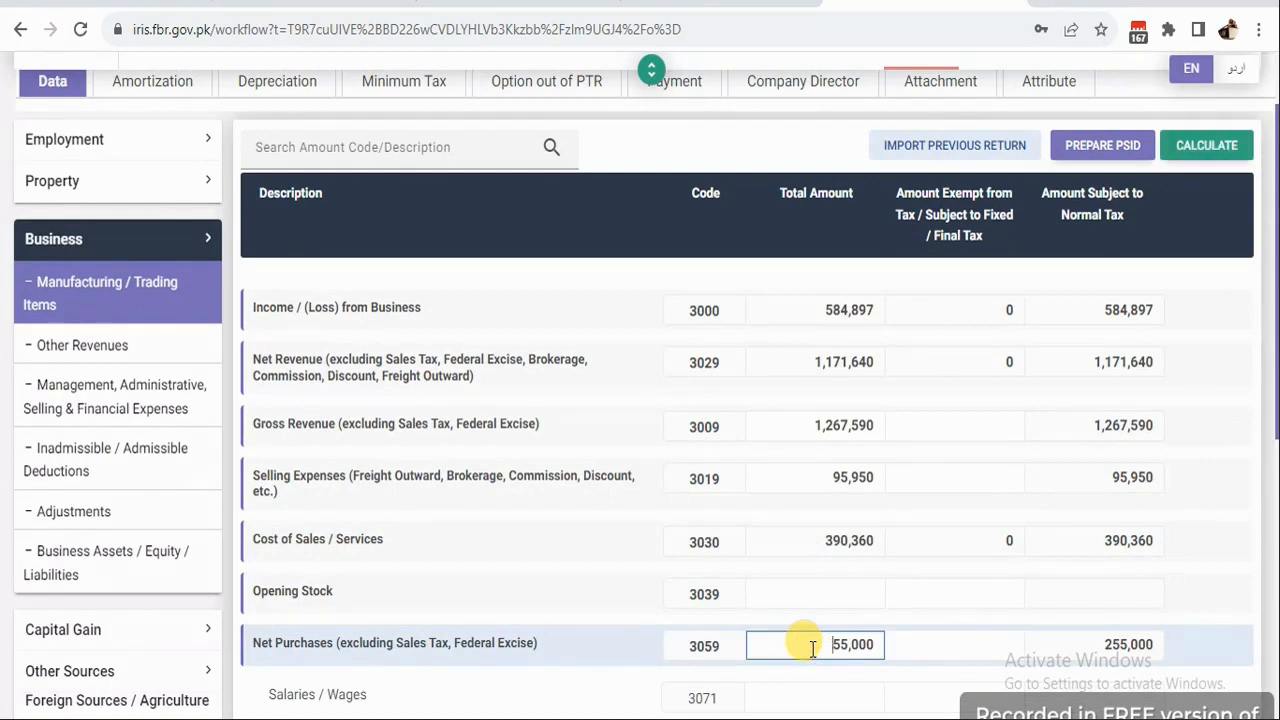
click(1192, 145)
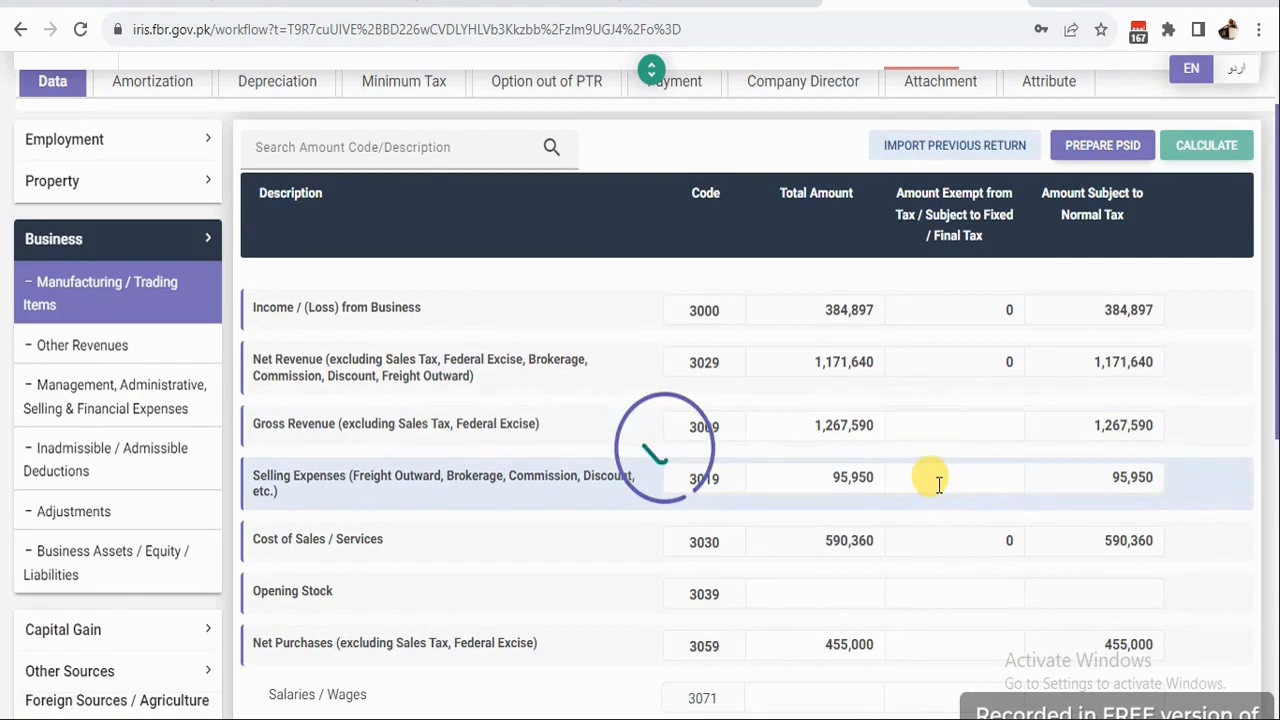
Enter Closing Stock (3099) of 165,000, recalculating Gross Profit to 746,280.
scroll(933, 483, down, 5)
click(840, 550)
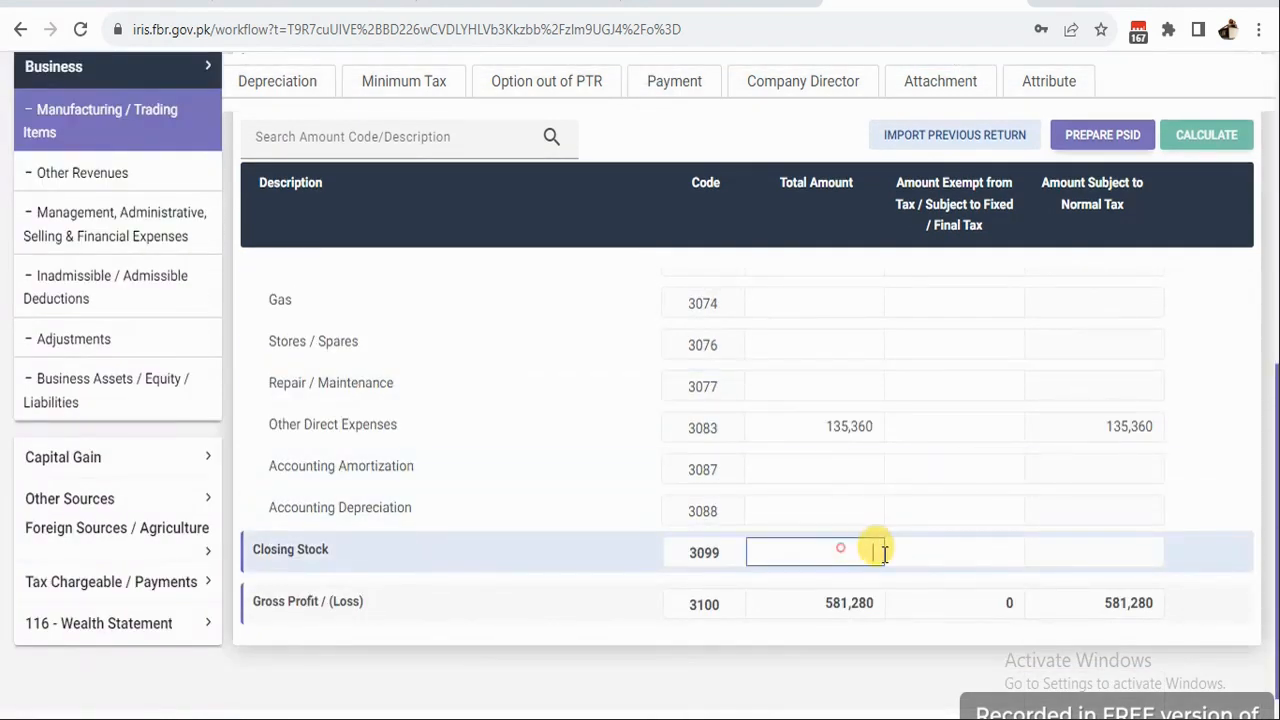
text(165,000)
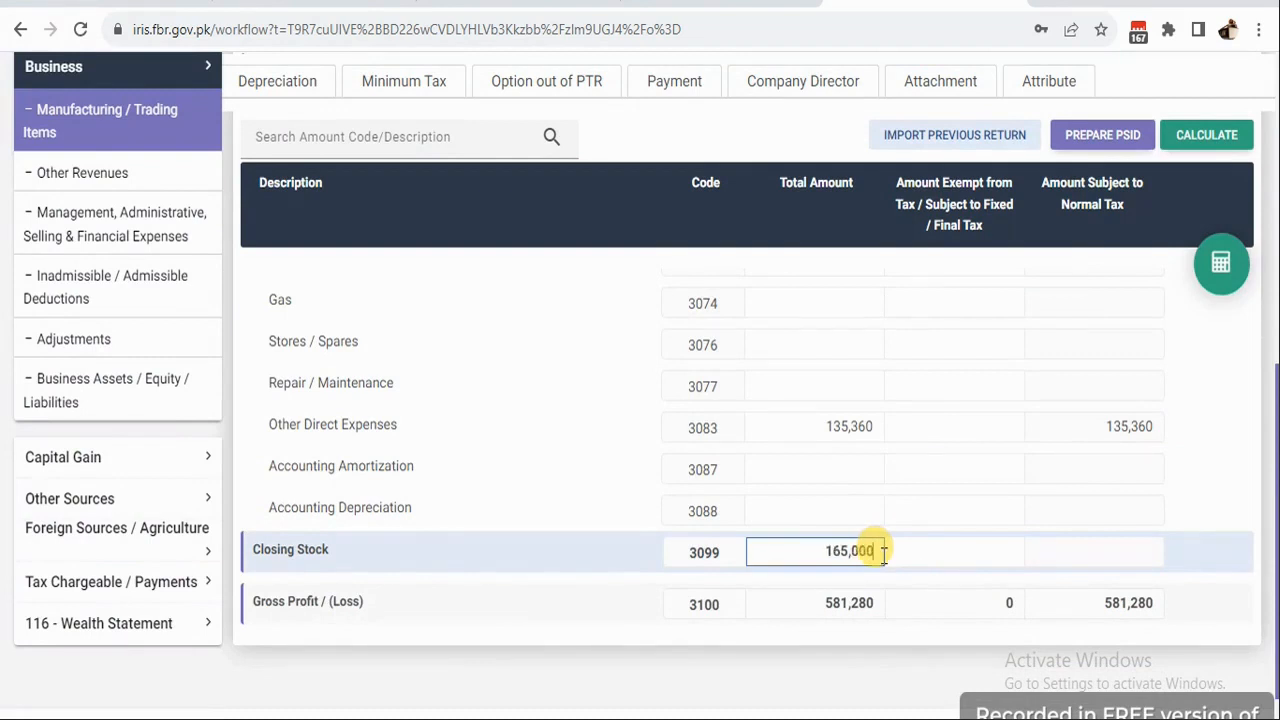
click(1216, 268)
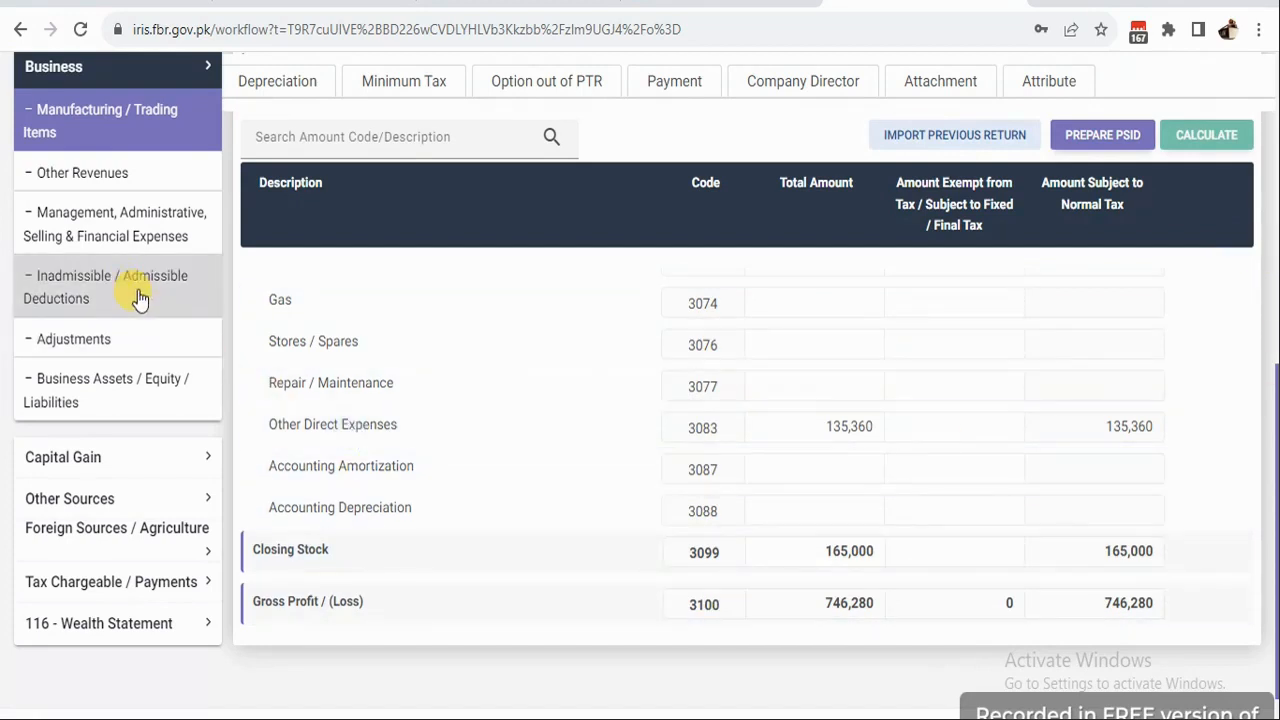
Verify Accounting Profit (3200) of 549,897, then move to Business Assets / Equity / Liabilities.
click(100, 218)
scroll(683, 472, down, 5)
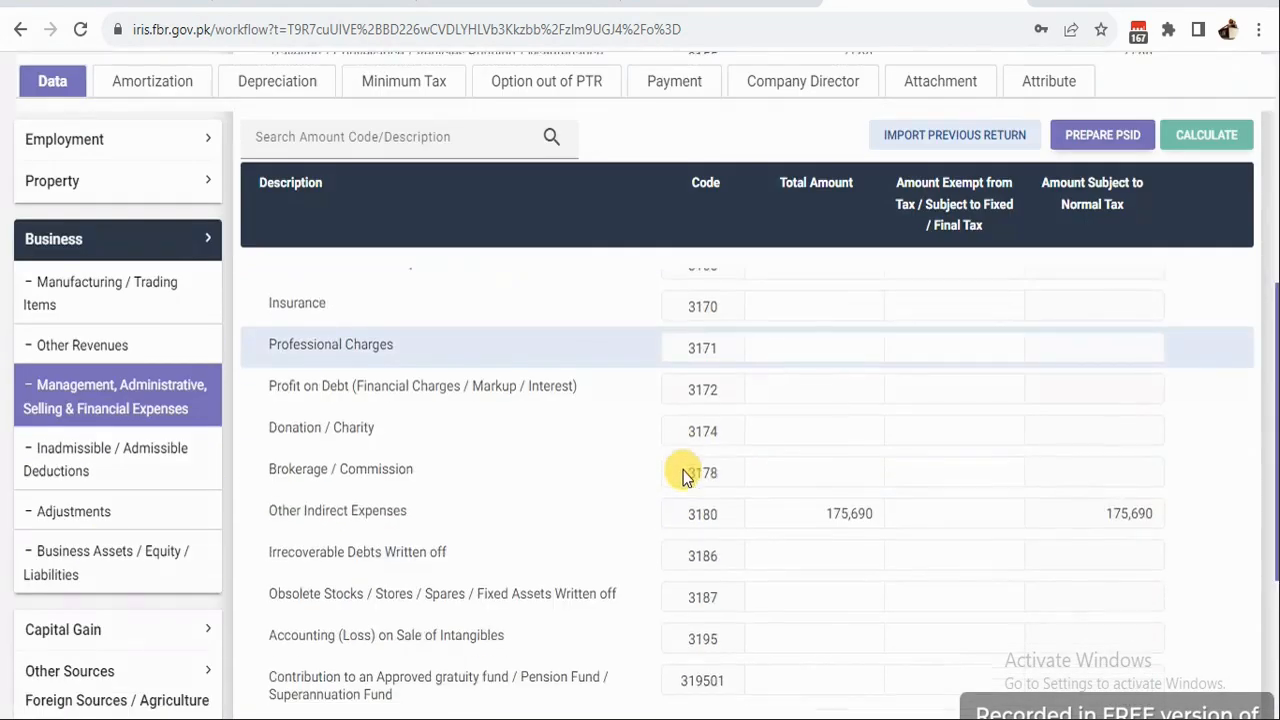
scroll(683, 473, down, 4)
scroll(686, 470, up, 3)
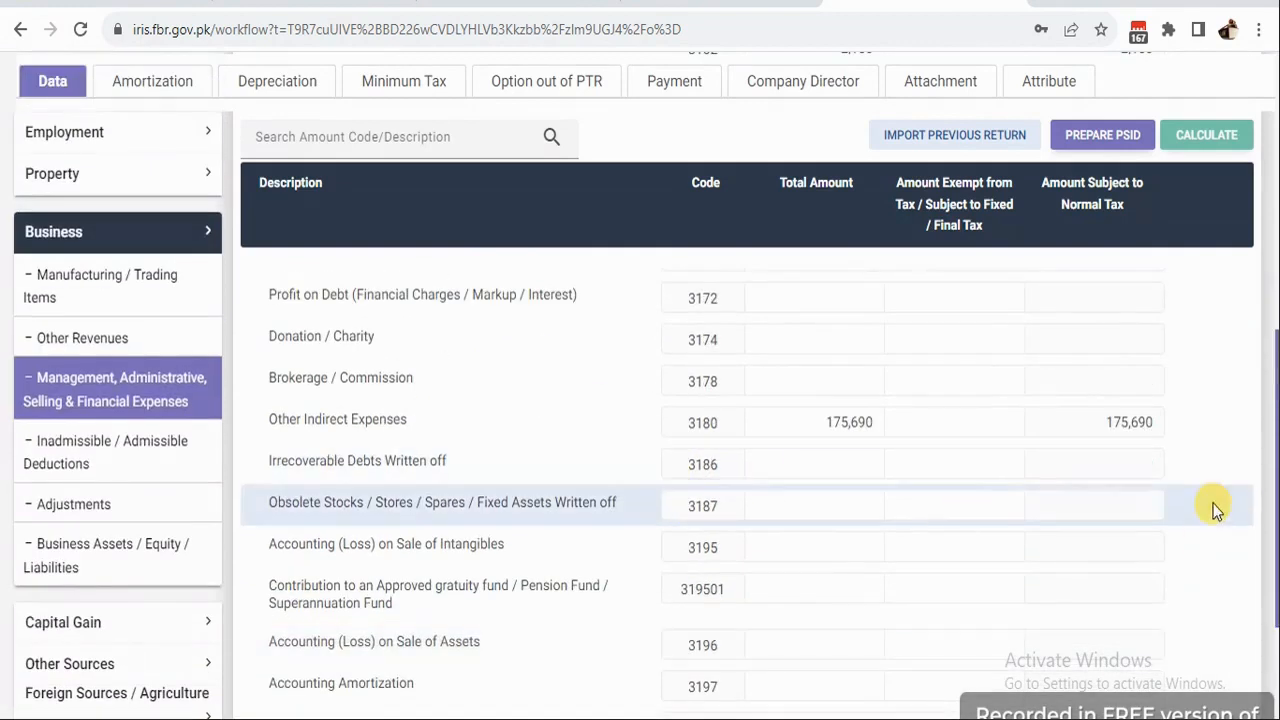
scroll(786, 523, up, 3)
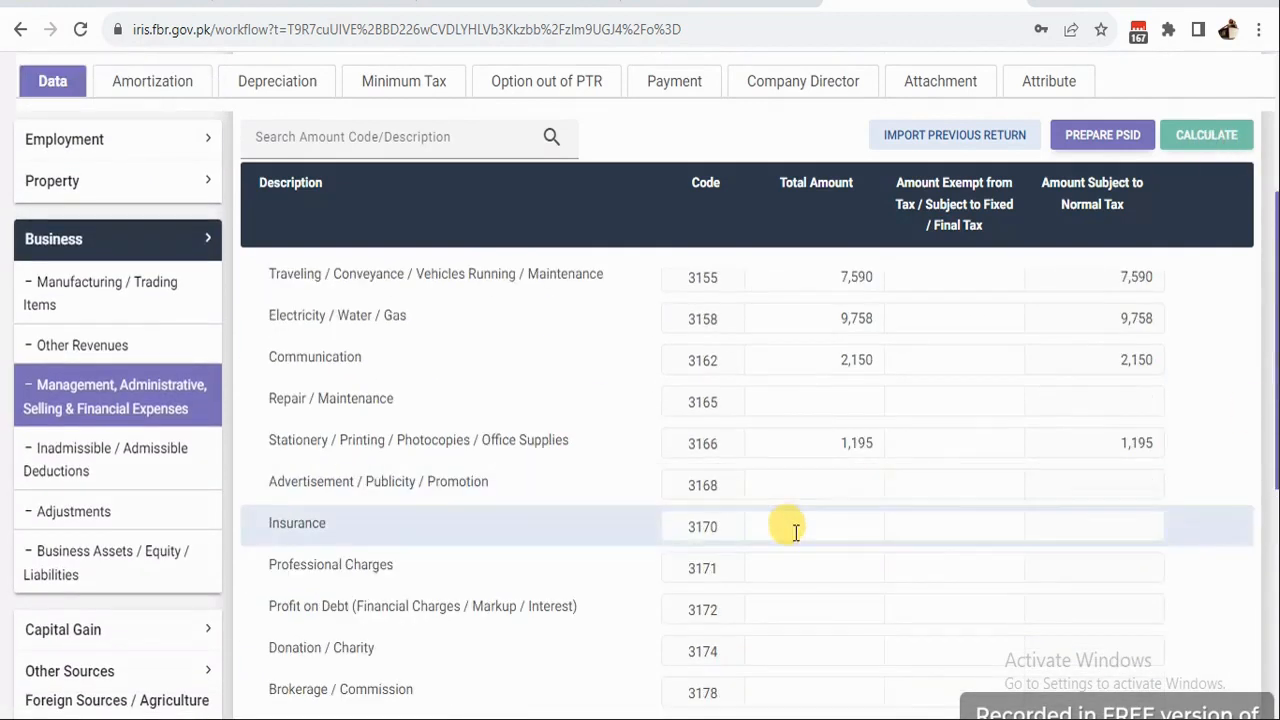
scroll(771, 528, up, 4)
scroll(805, 491, down, 10)
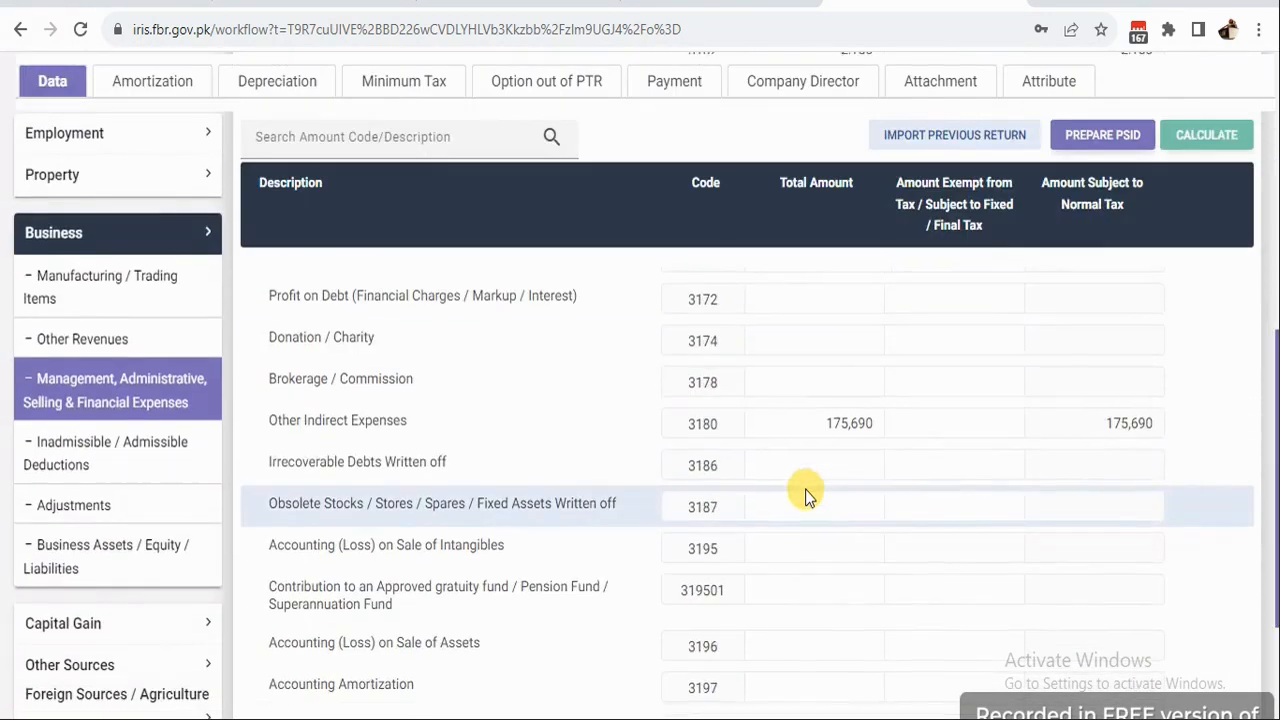
drag(813, 556, 865, 563)
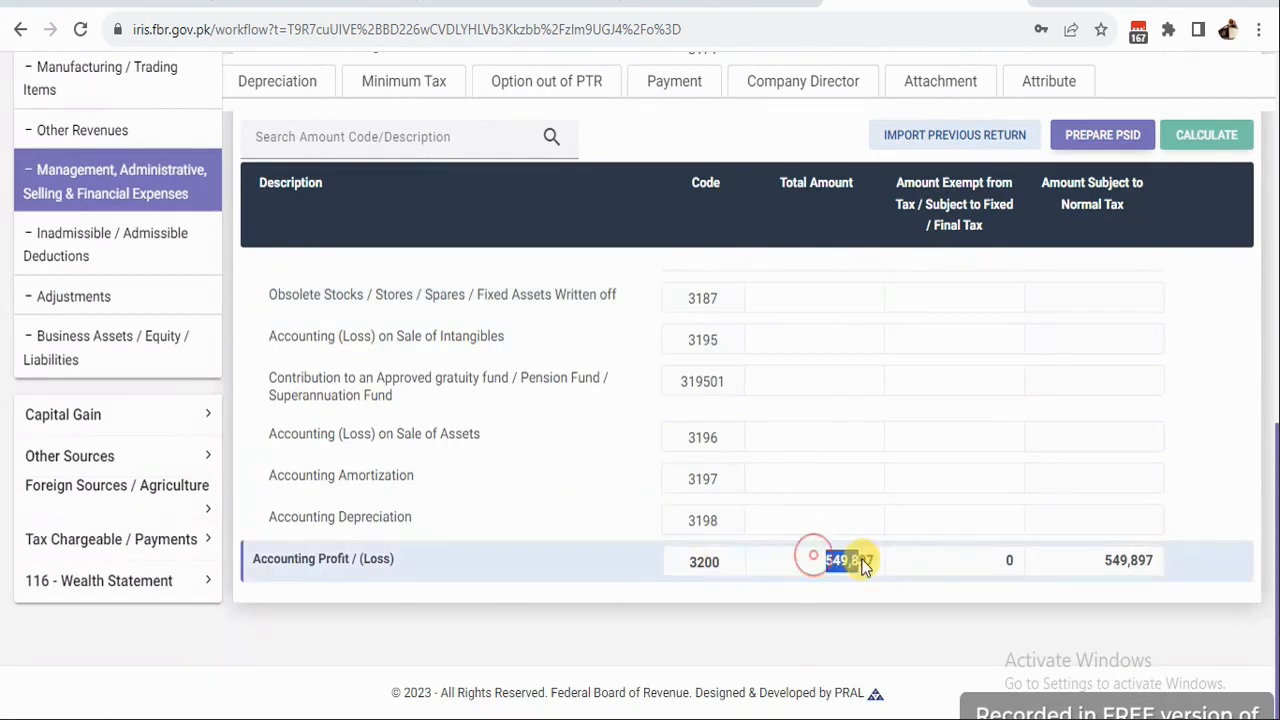
click(88, 360)
Enter 165,000 in Stocks / Stores / Spares (3315) and recheck Cost of Sales at 425,360.
scroll(1137, 526, down, 4)
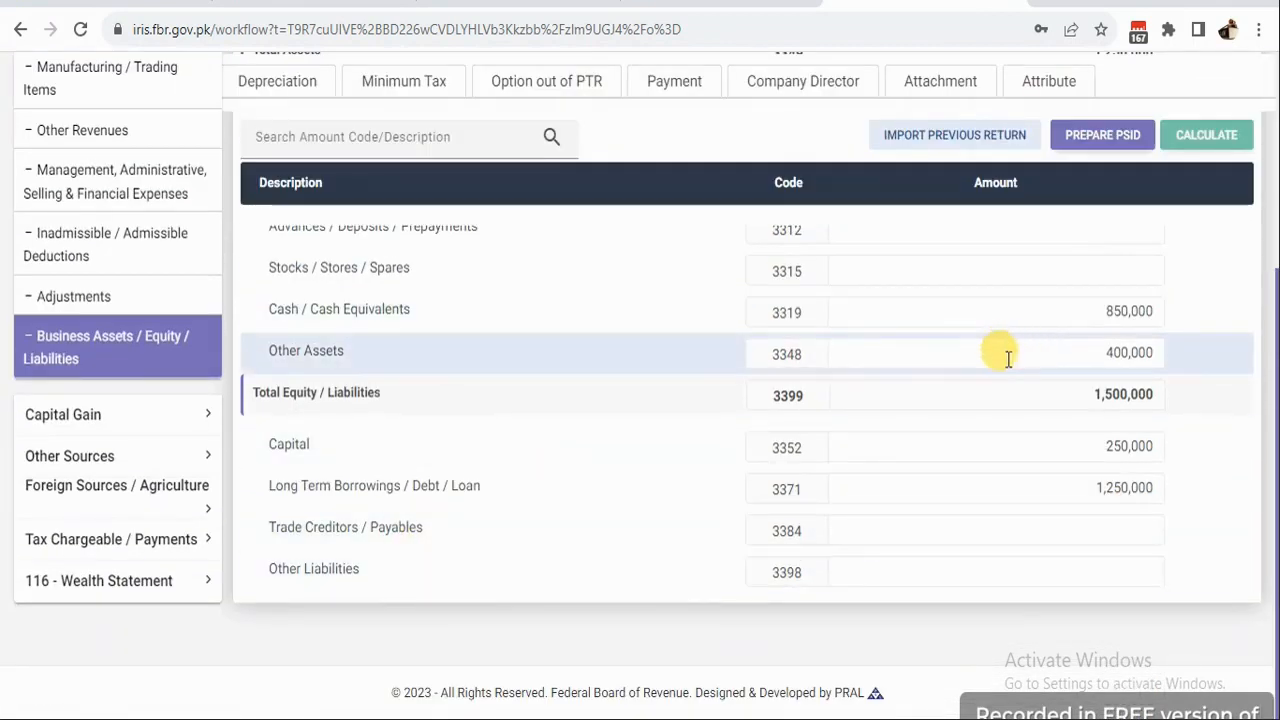
click(1101, 354)
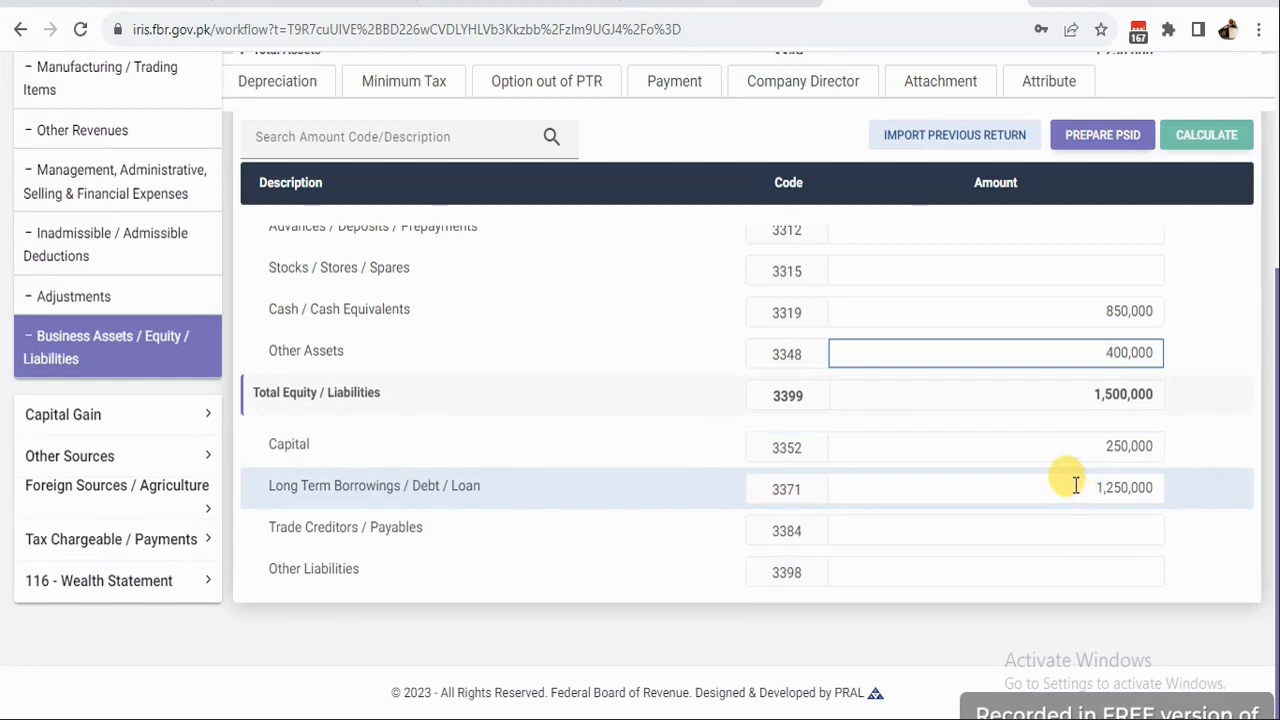
scroll(1085, 440, up, 1)
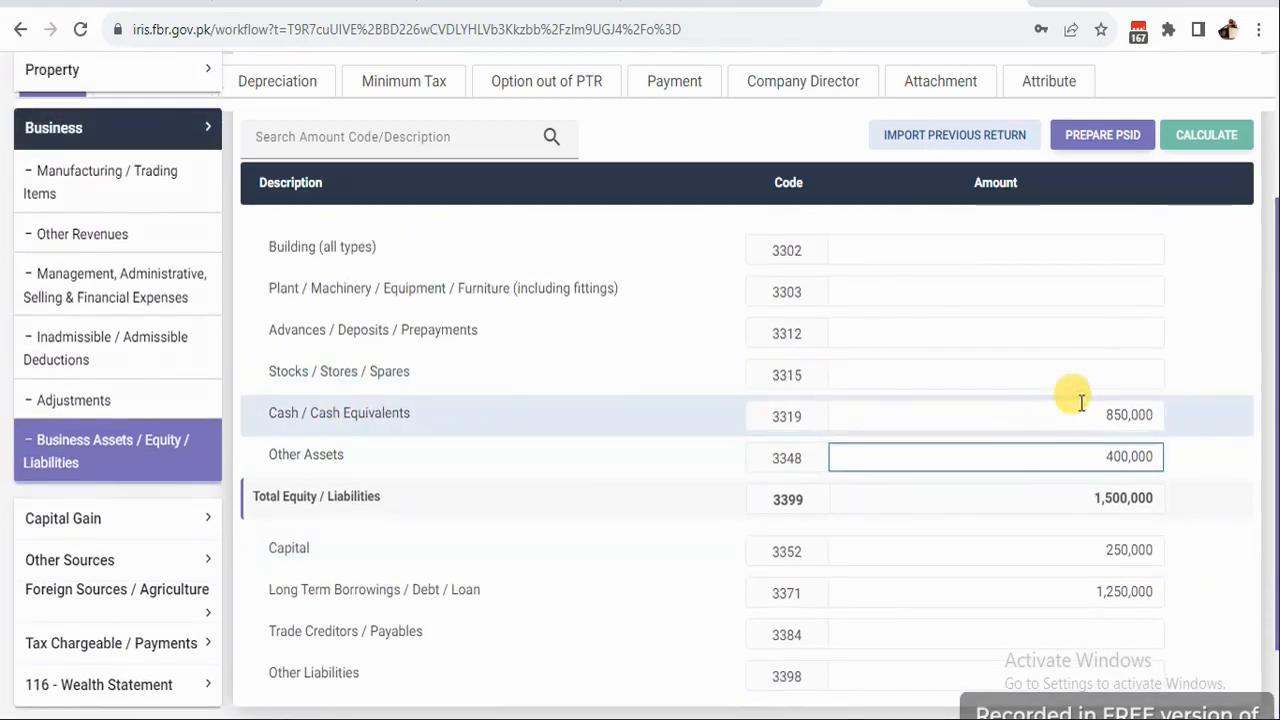
click(1069, 371)
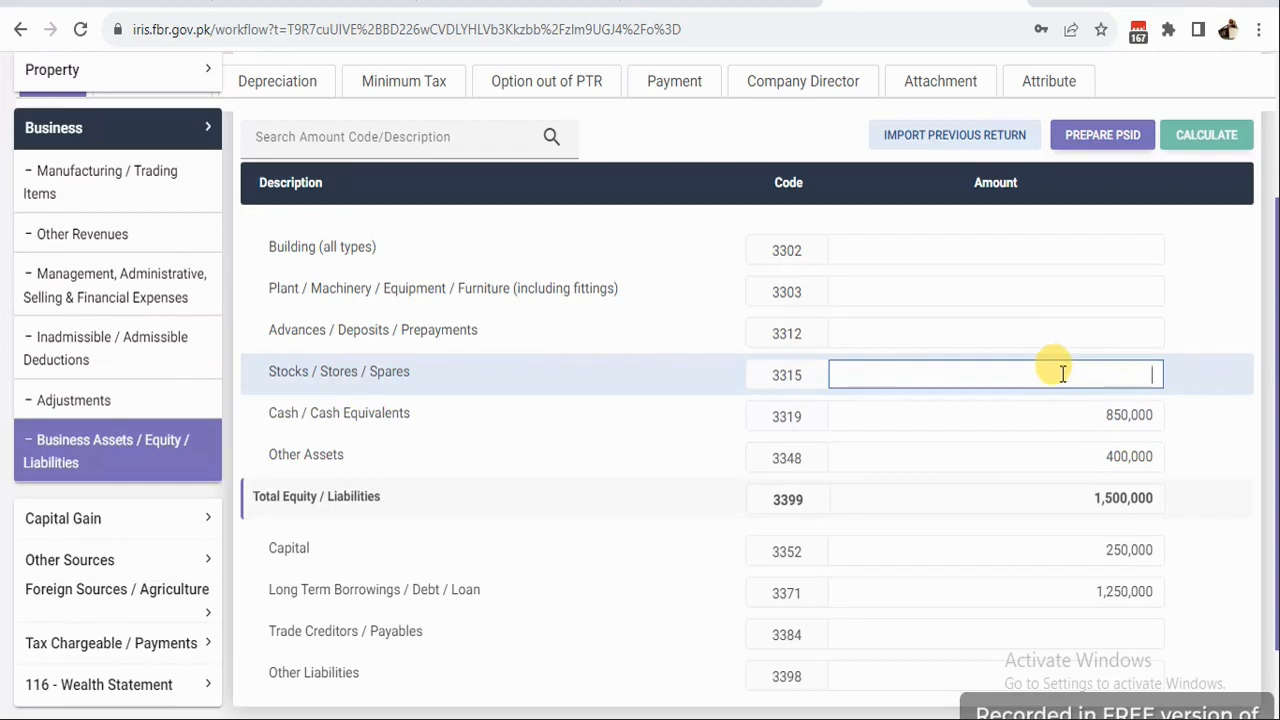
text(165,000)
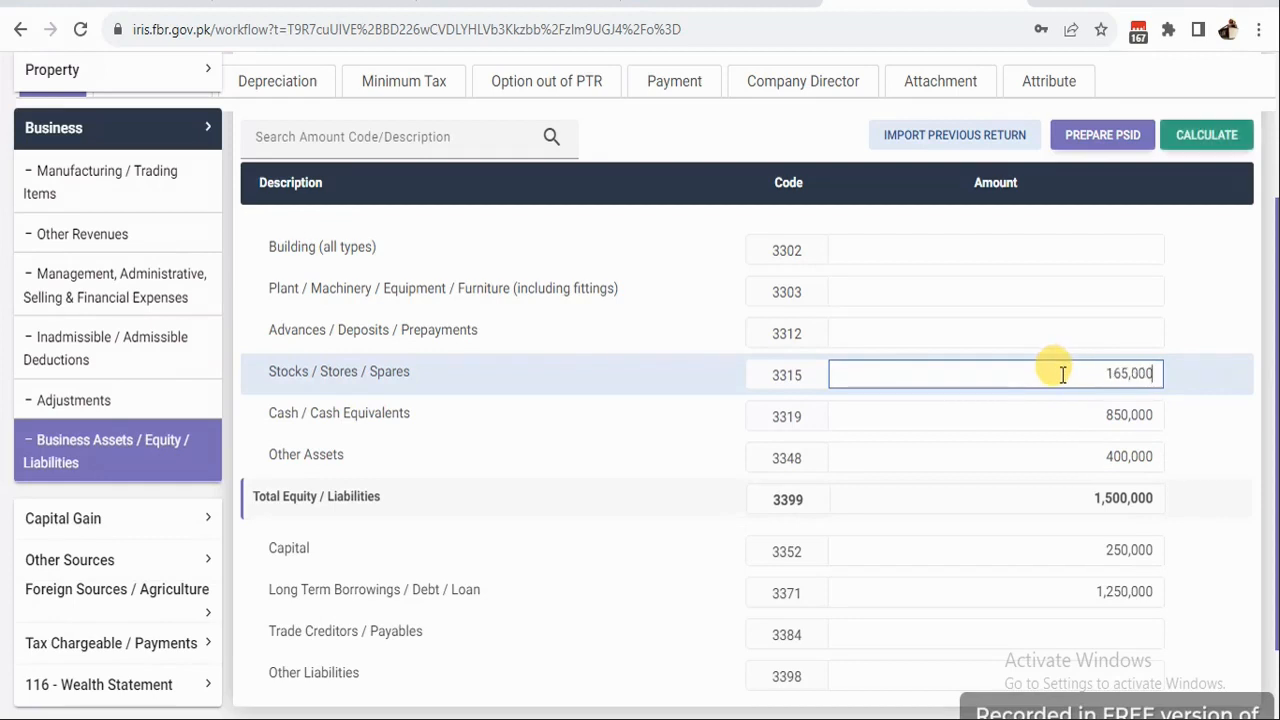
click(1223, 137)
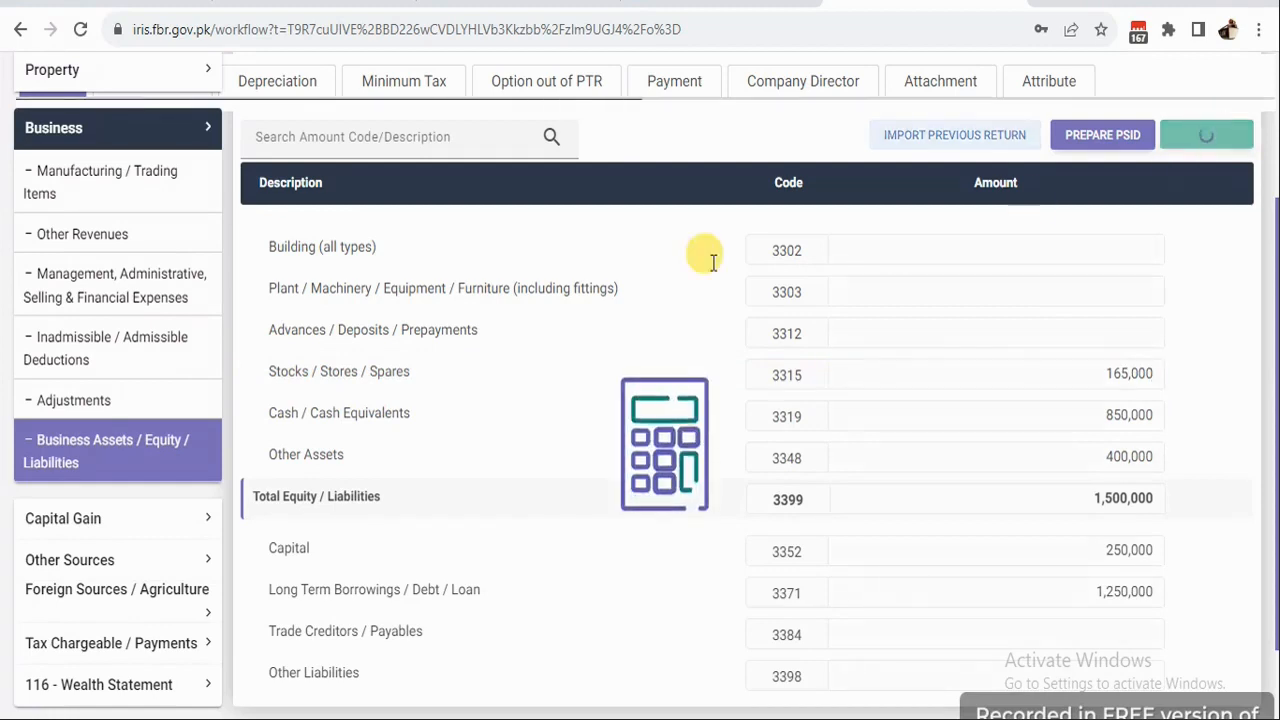
click(86, 177)
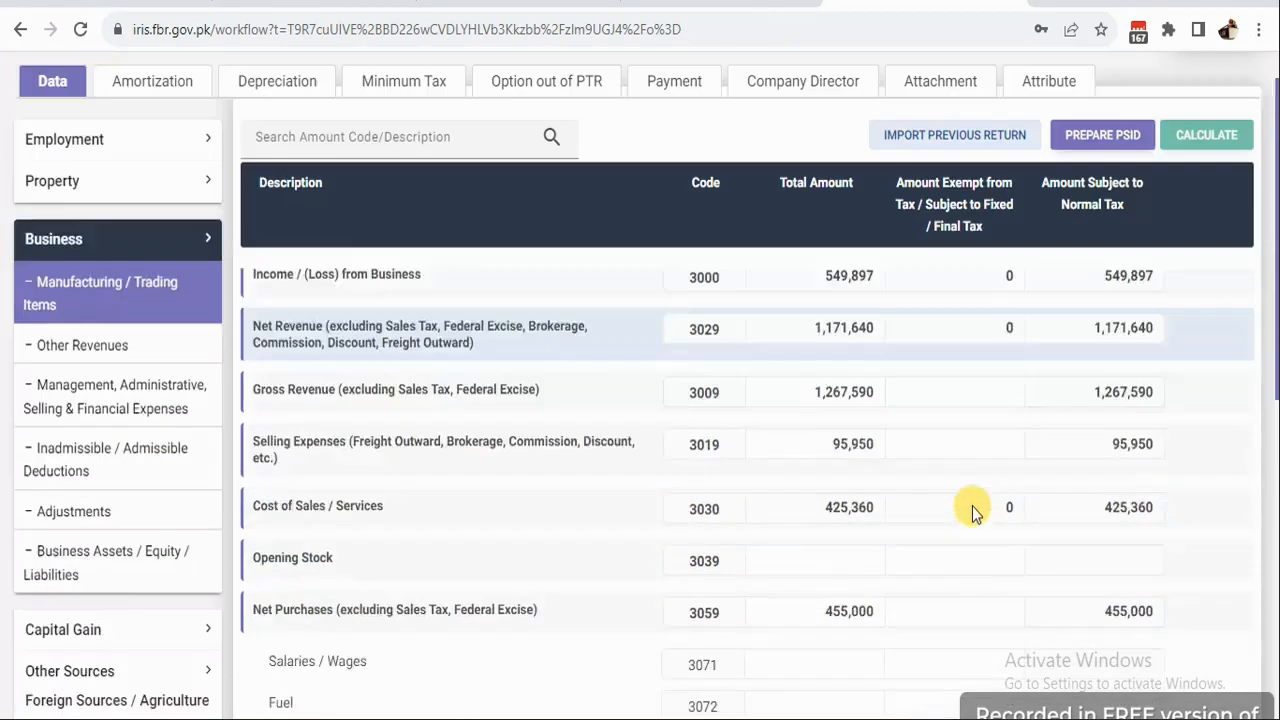
scroll(972, 505, down, 5)
scroll(100, 343, up, 1)
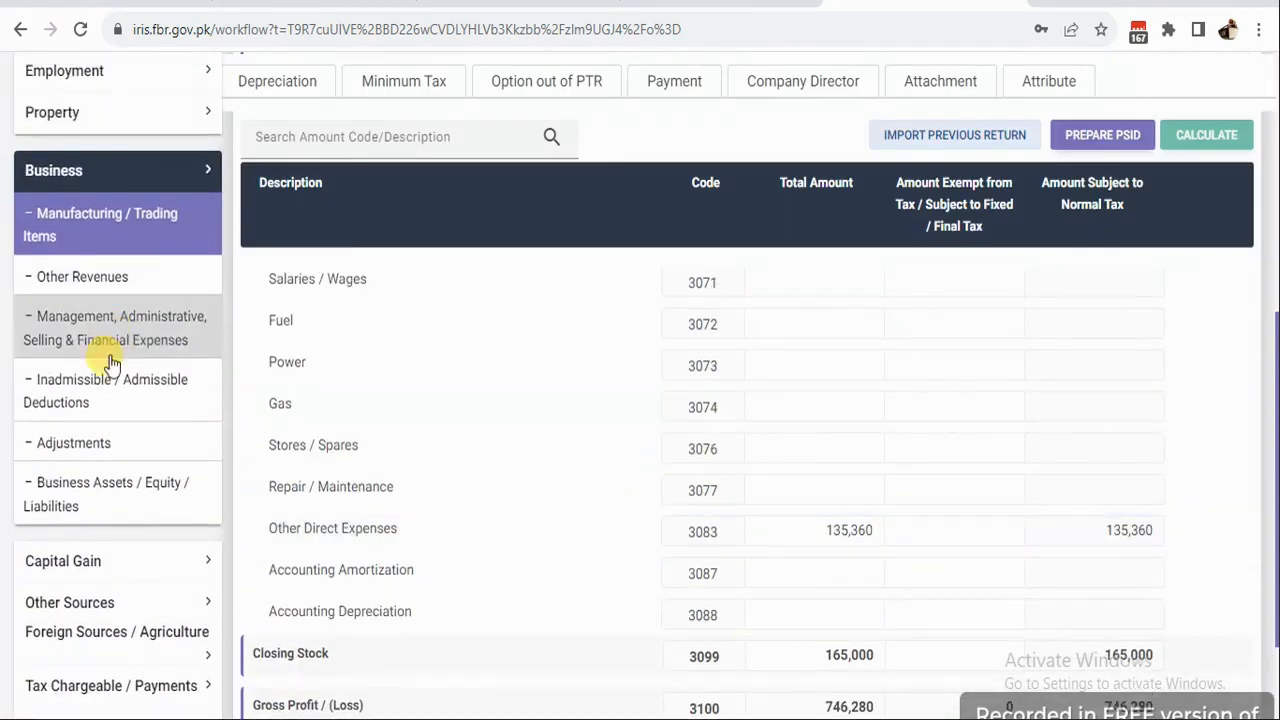
Return to business Assets / Equity / Liabilities and select the Cash / Cash Equivalents (3319) amount.
click(95, 488)
scroll(1129, 510, up, 3)
scroll(1129, 512, down, 3)
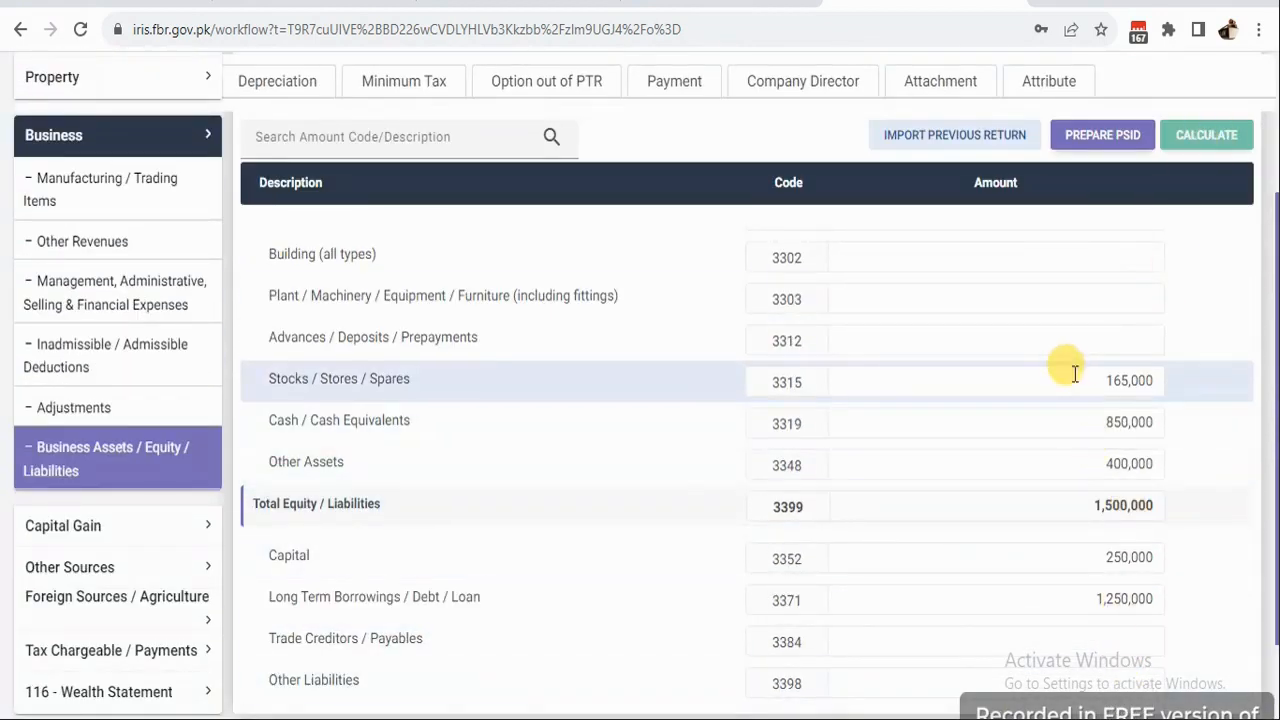
scroll(1066, 365, up, 3)
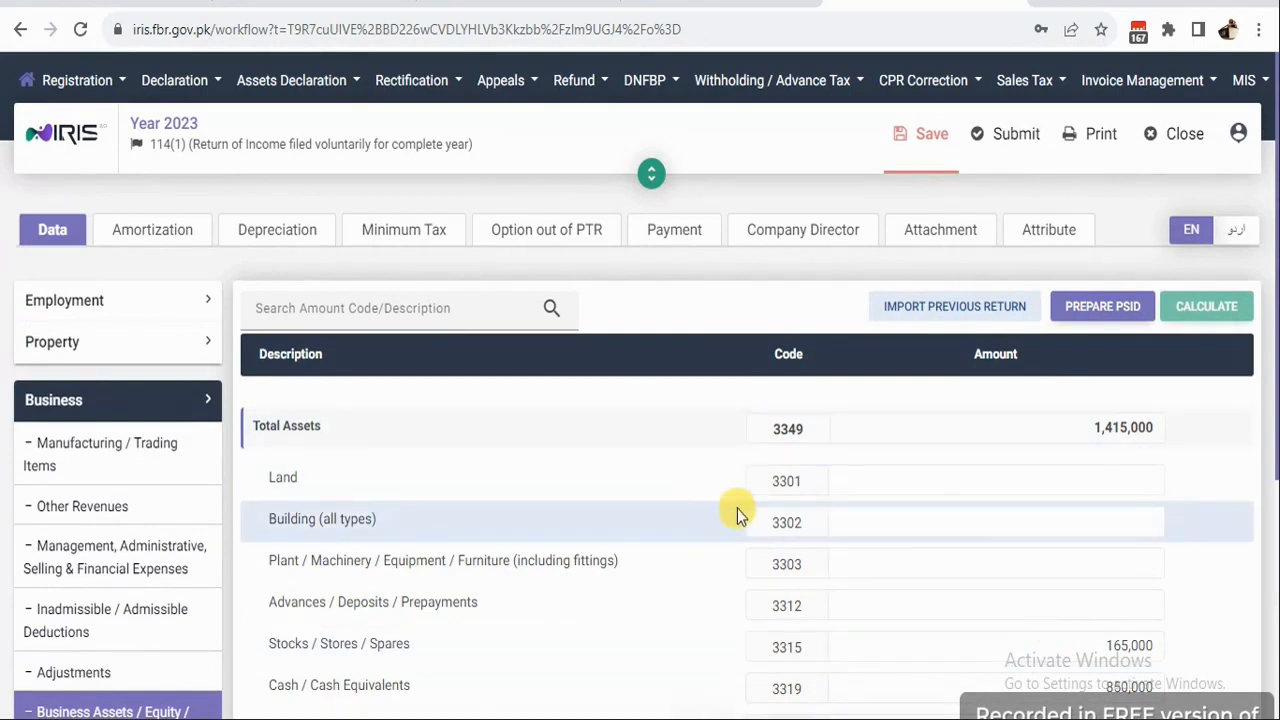
scroll(1100, 620, down, 1)
scroll(1095, 635, down, 2)
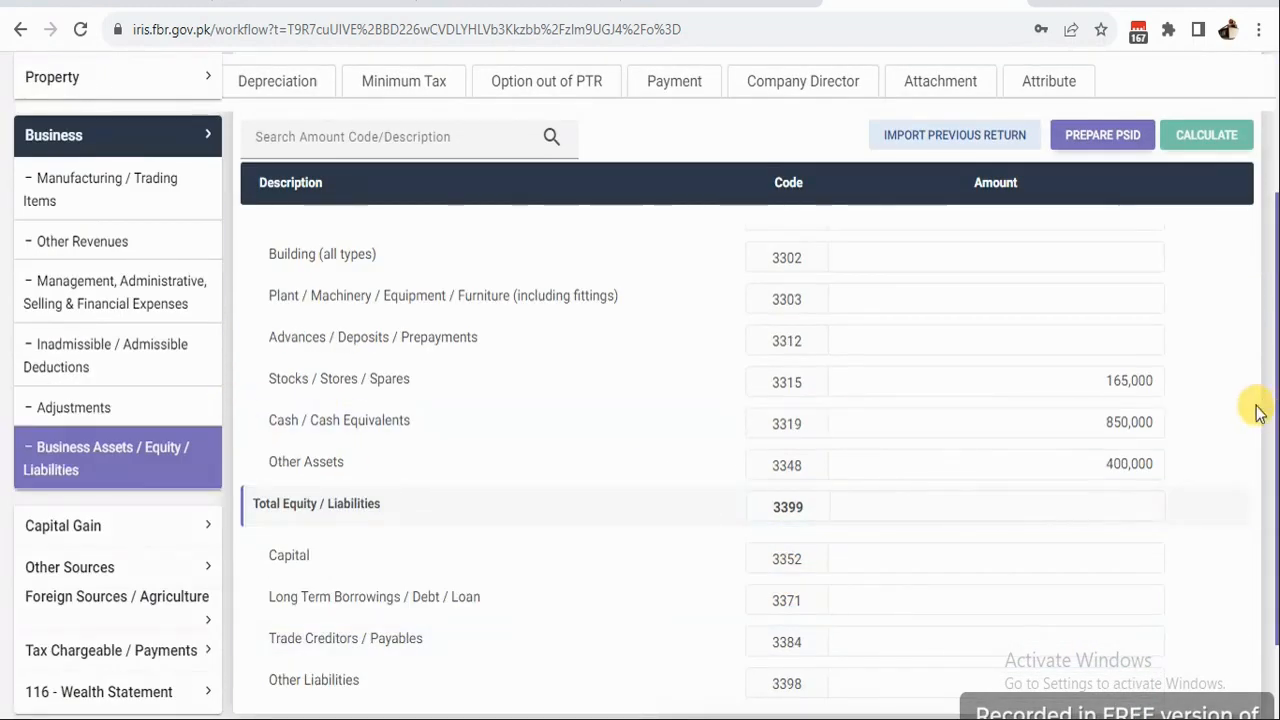
click(1104, 424)
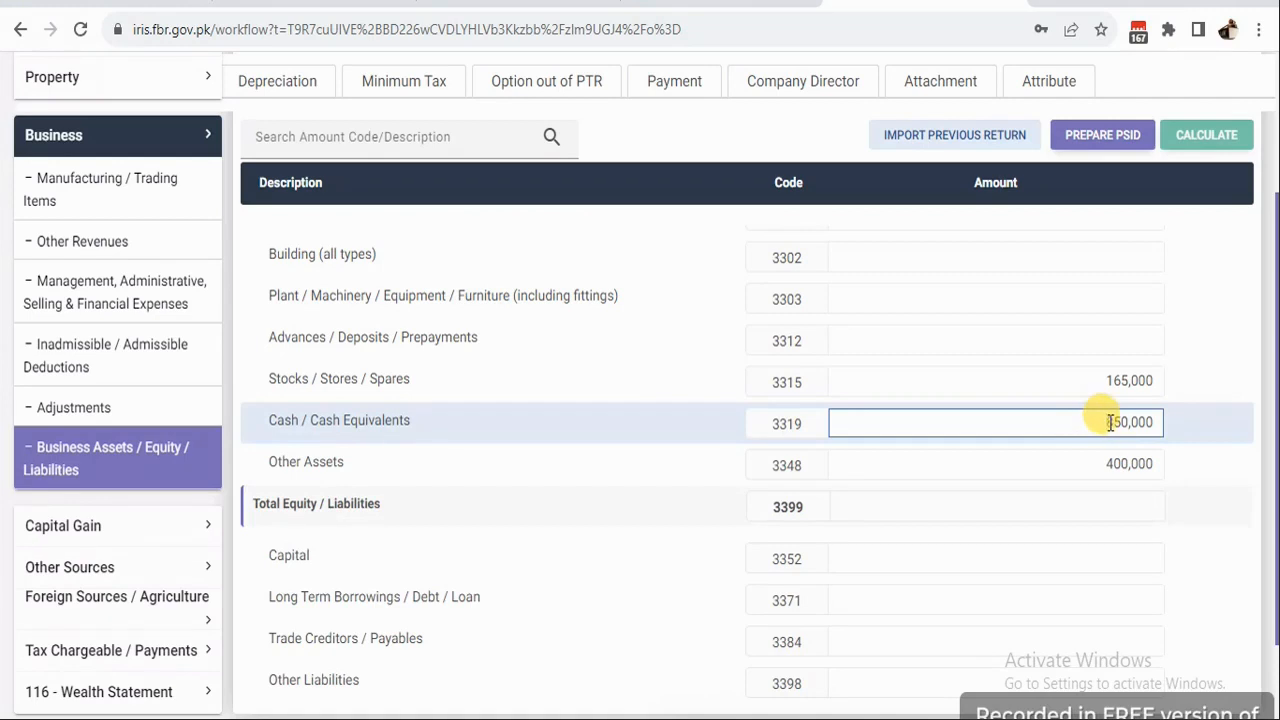
Copy the 1,415,000 Total Assets figure into Capital (3352) and recalculate.
scroll(1115, 412, up, 3)
double_click(1119, 425)
right_click(1119, 425)
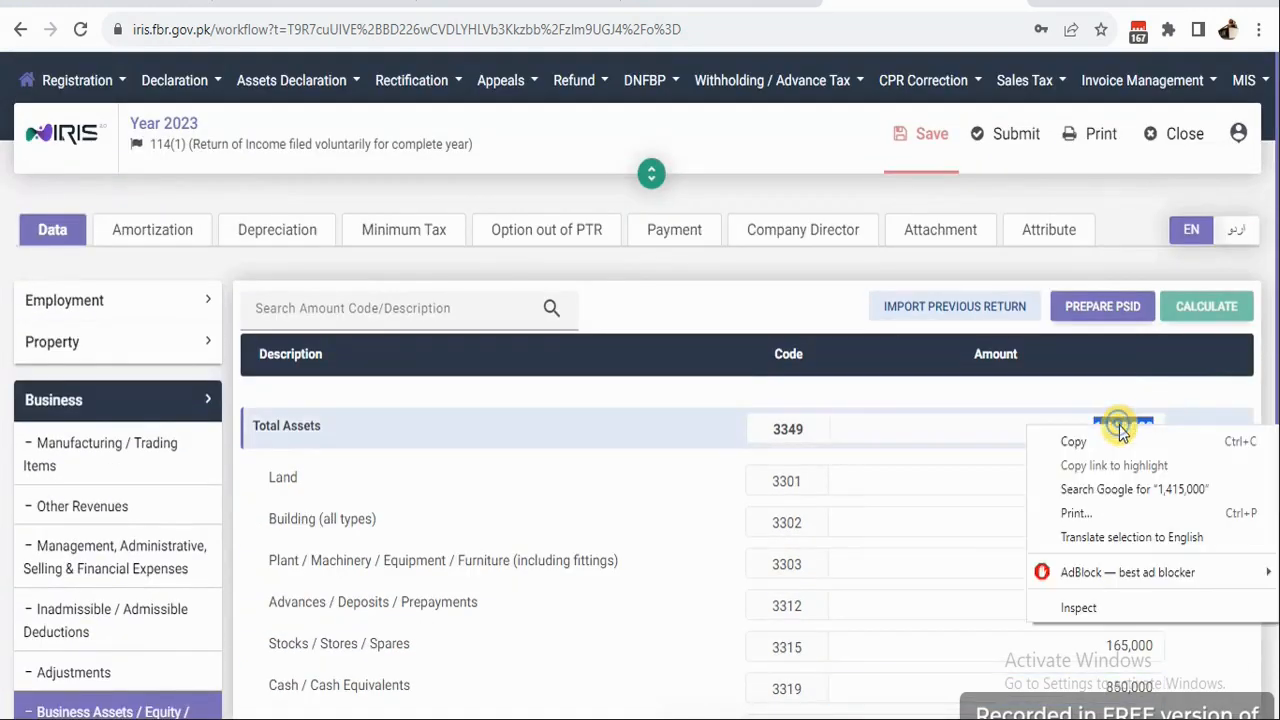
click(1091, 441)
scroll(1014, 506, down, 4)
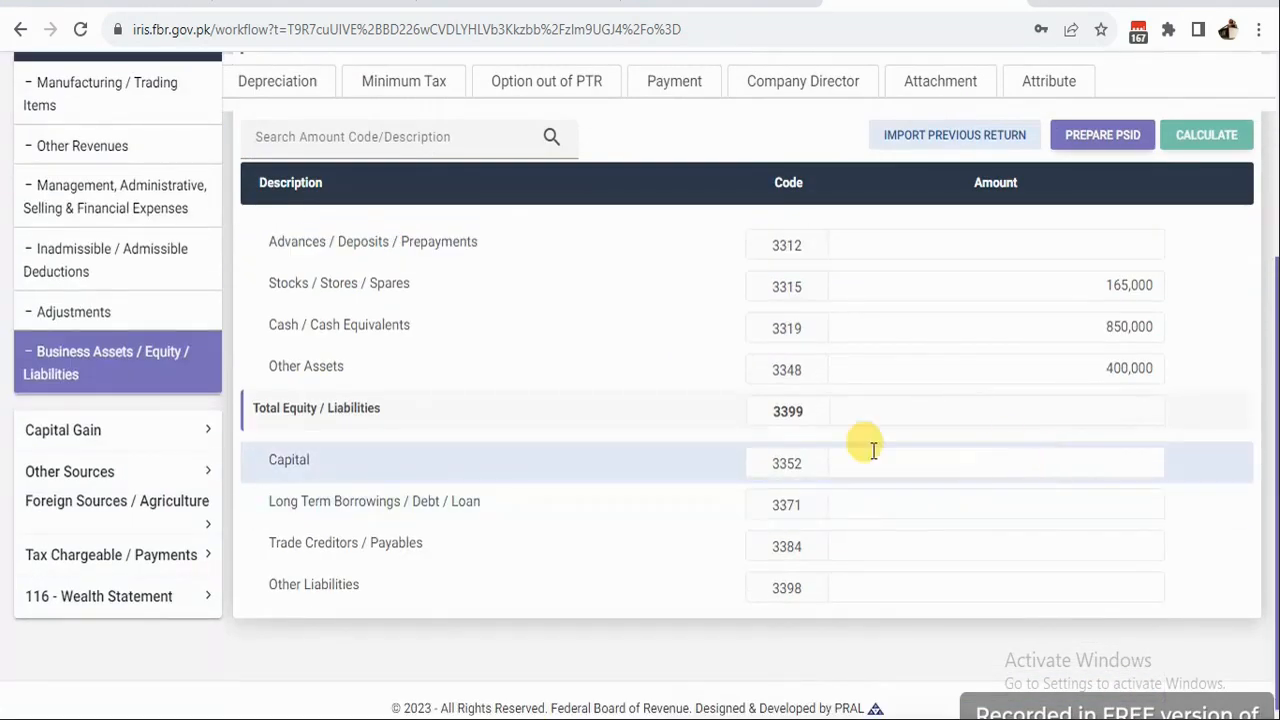
click(995, 463)
right_click(997, 463)
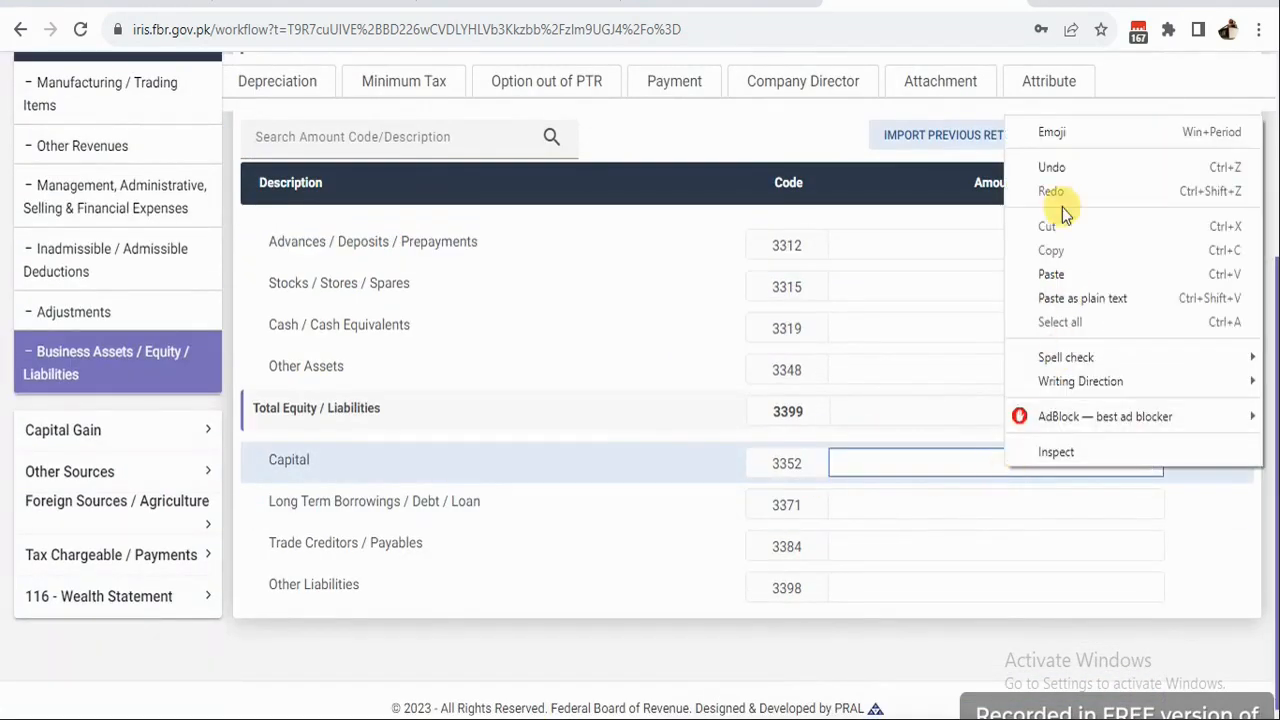
click(1063, 274)
scroll(1108, 366, up, 4)
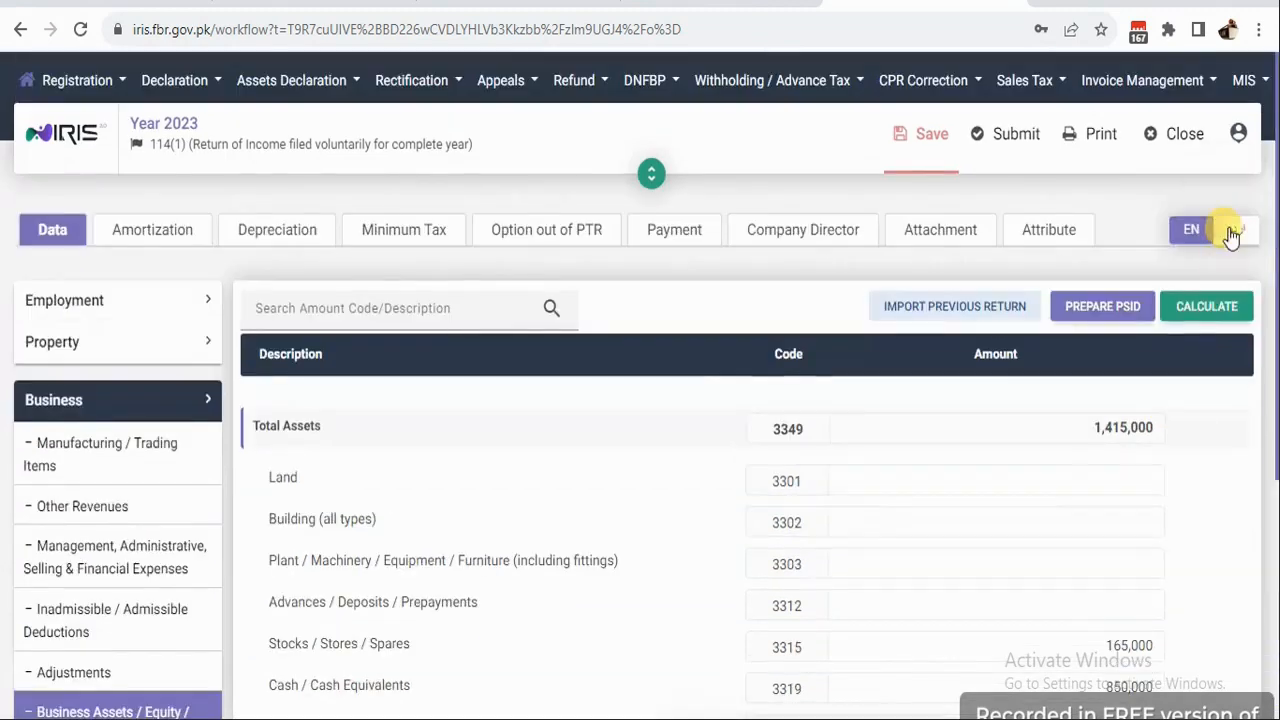
click(1207, 307)
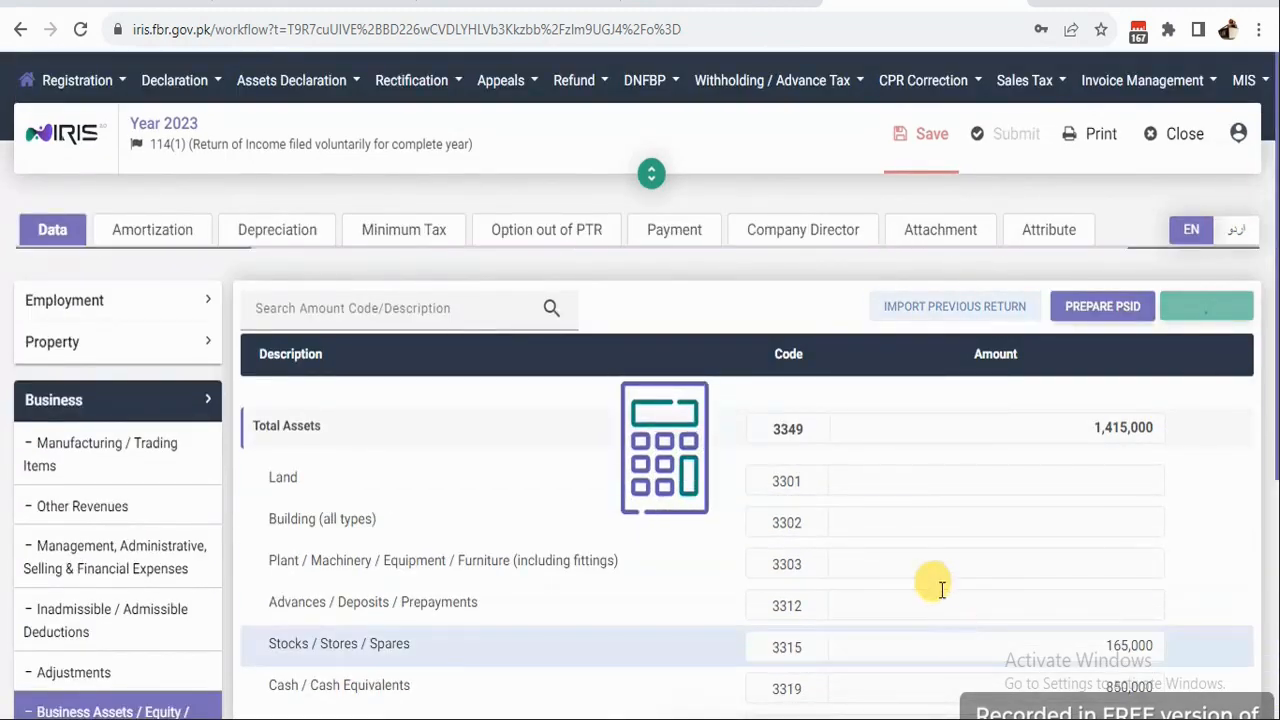
scroll(905, 488, down, 3)
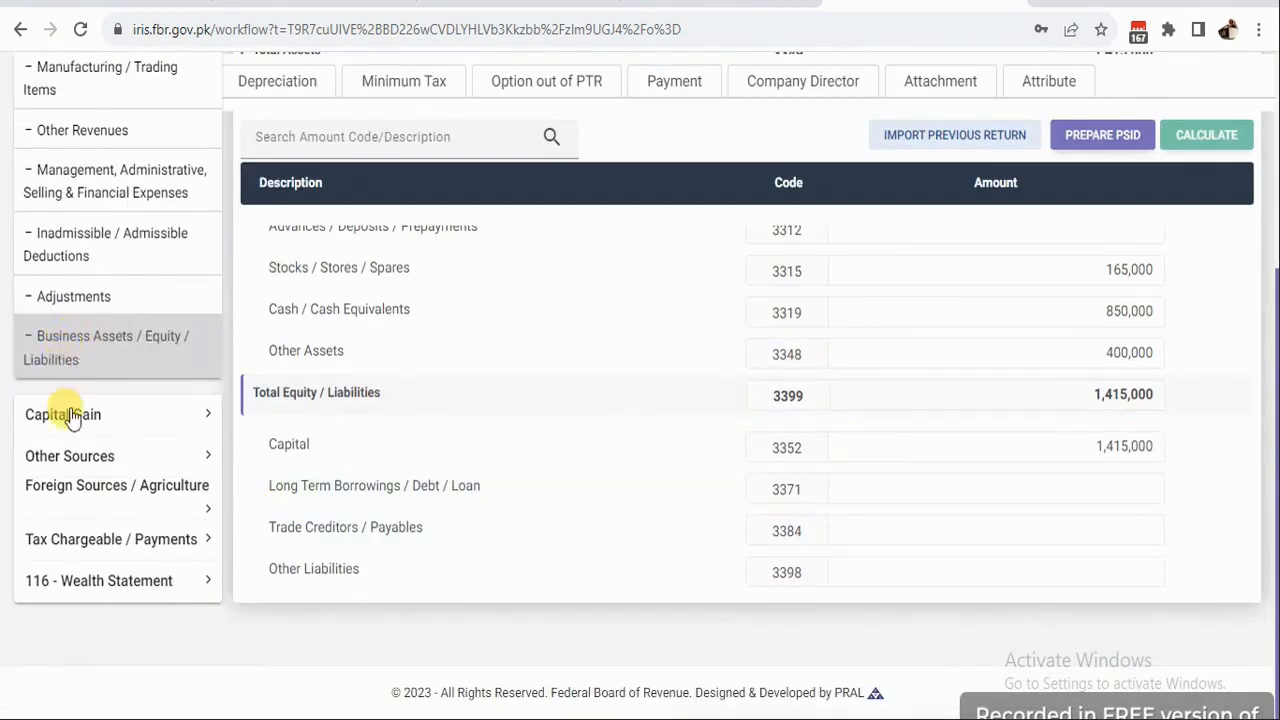
Copy the 549,897 business income figure from Computations.
click(118, 558)
scroll(1108, 465, down, 20)
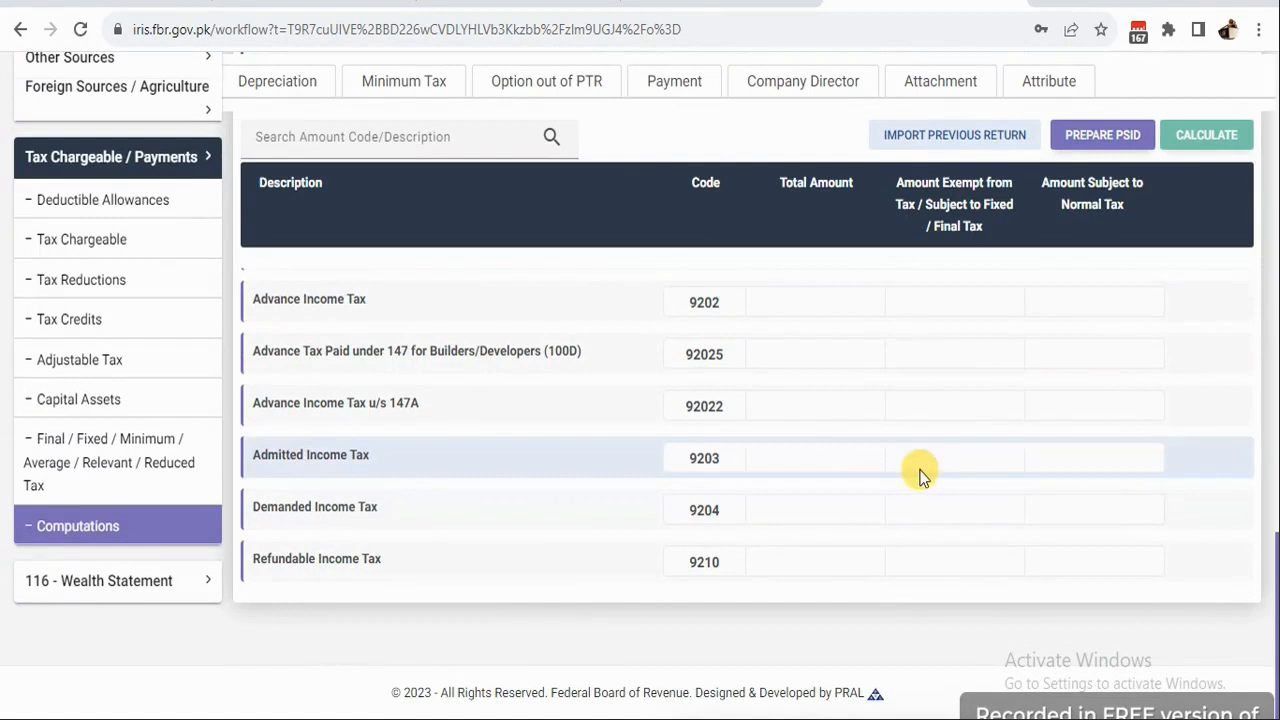
scroll(920, 471, up, 3)
scroll(900, 440, up, 4)
scroll(1055, 426, up, 10)
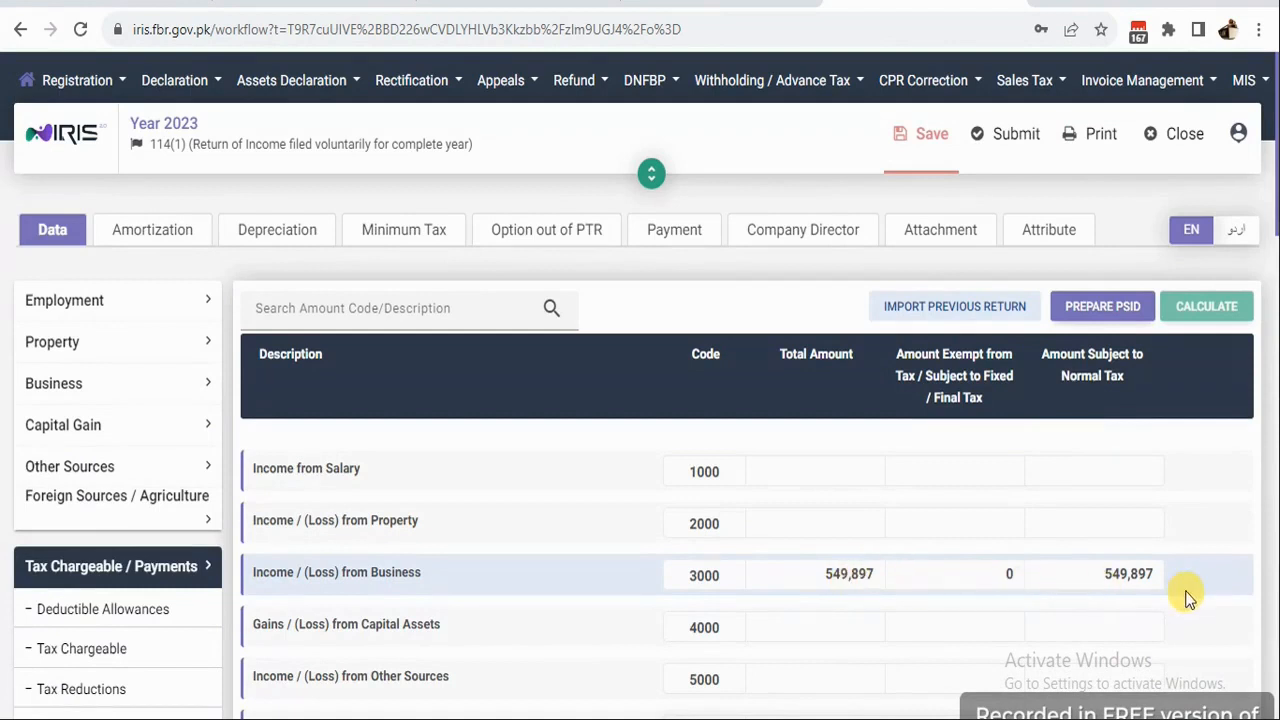
right_click(849, 580)
click(835, 394)
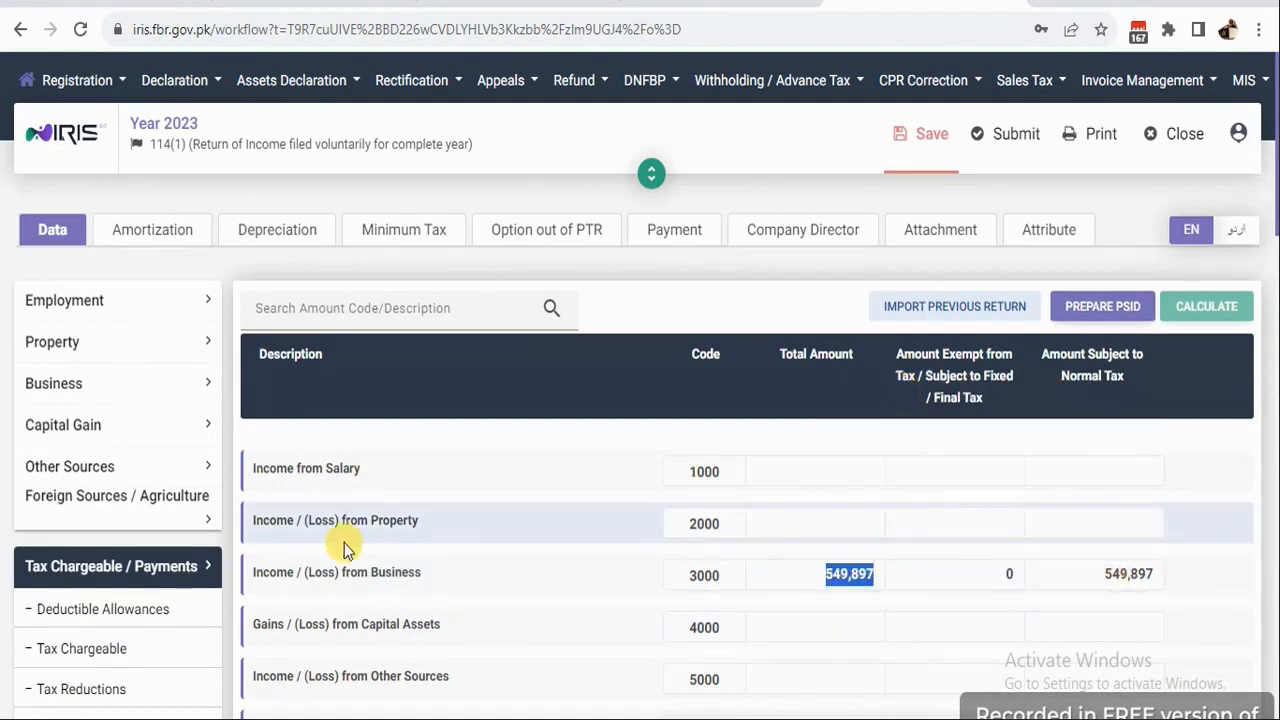
Paste 549,897 into code 7031 of Reconciliation of Net Assets and recalculate.
click(90, 570)
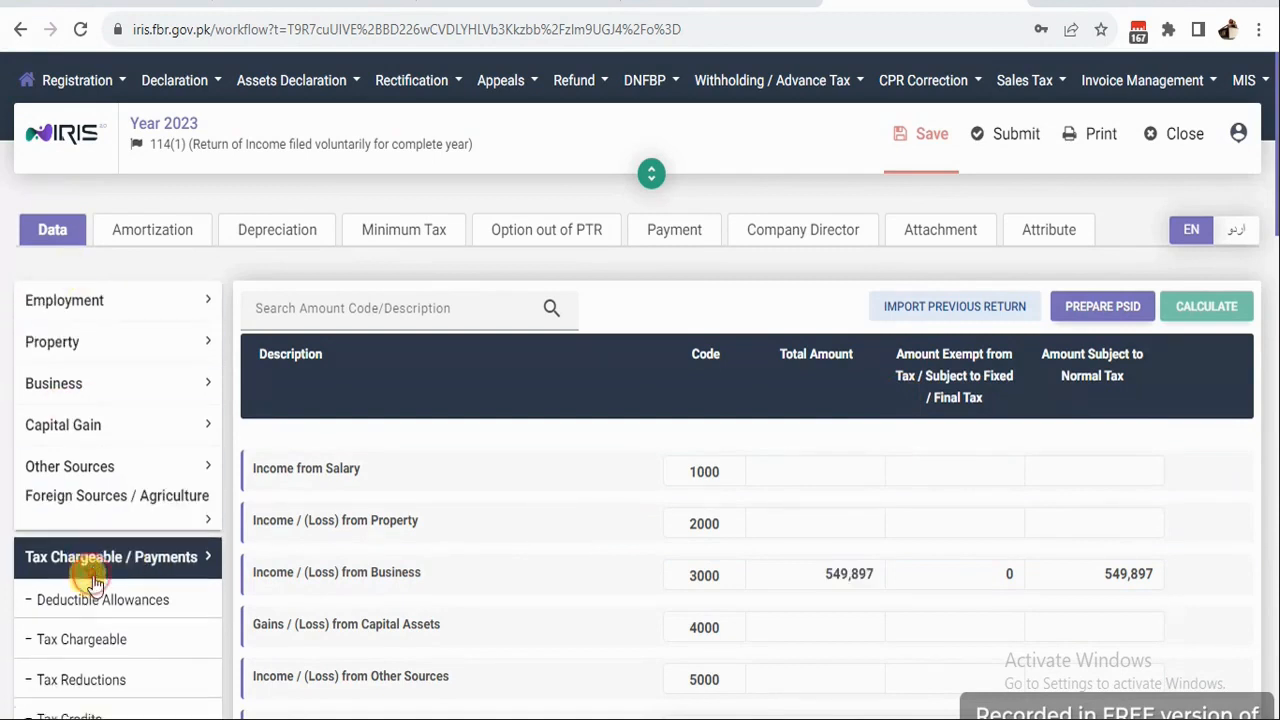
click(84, 592)
scroll(747, 443, down, 3)
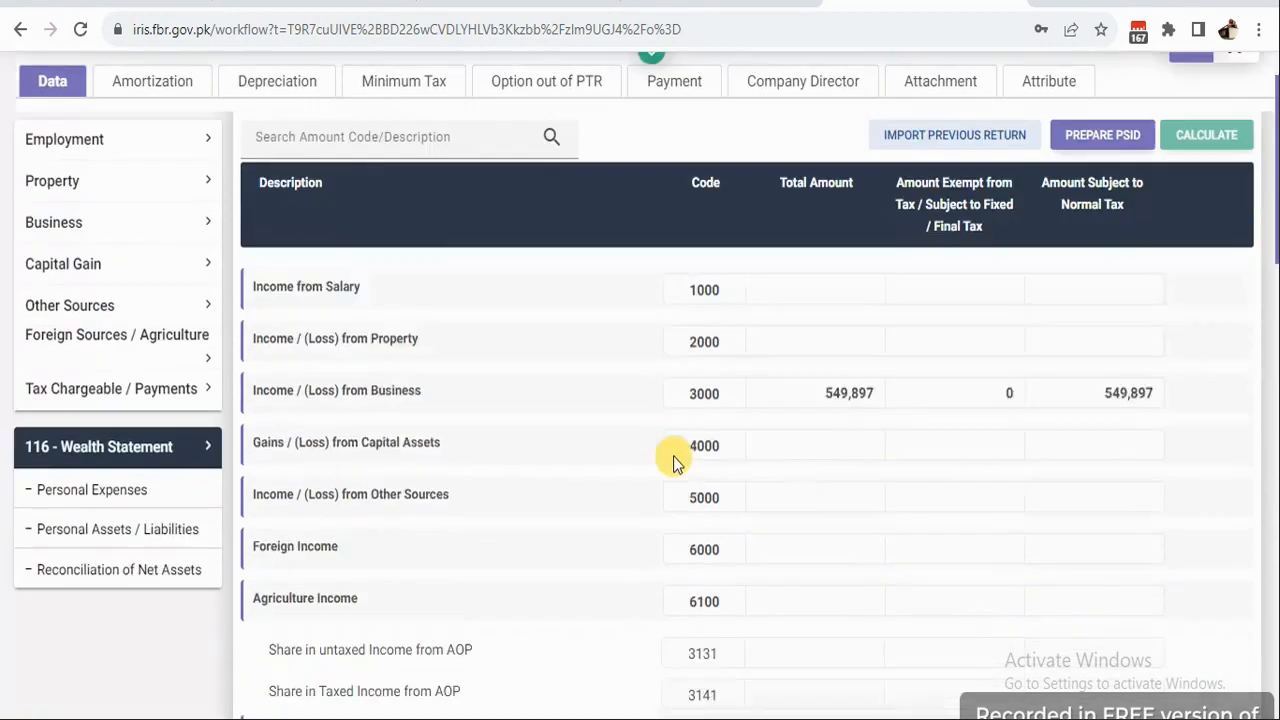
click(97, 585)
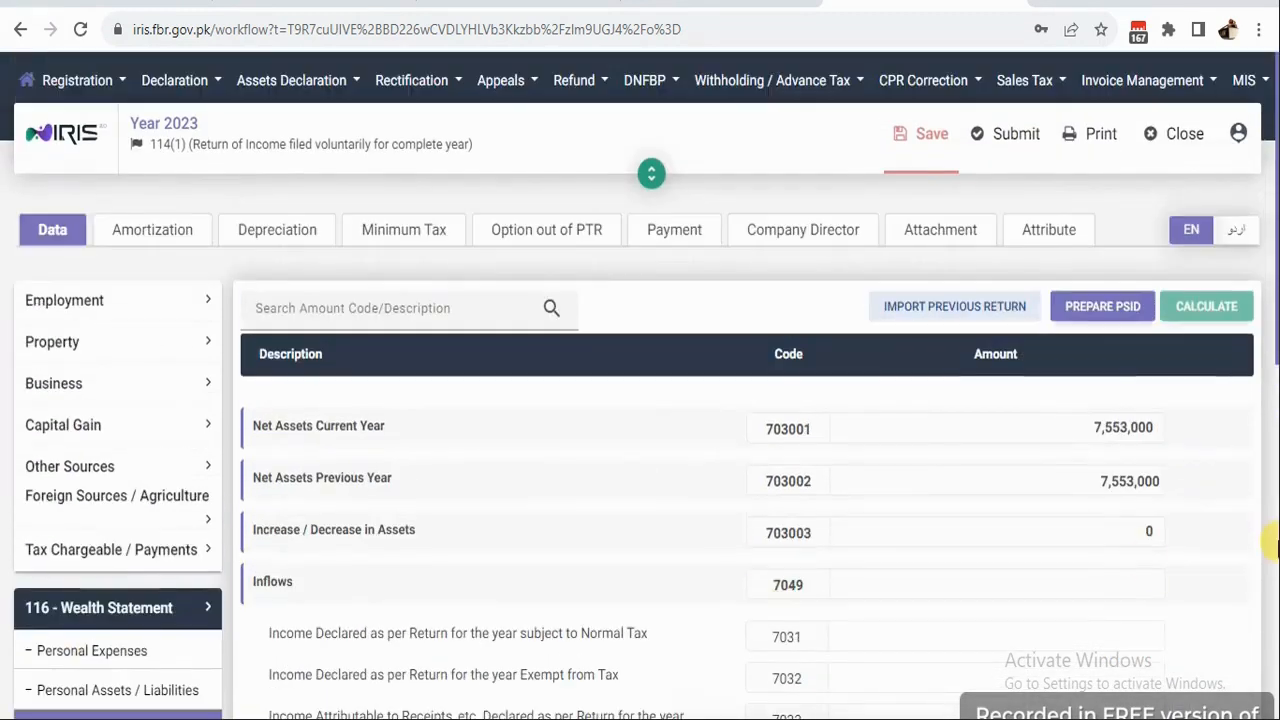
click(950, 645)
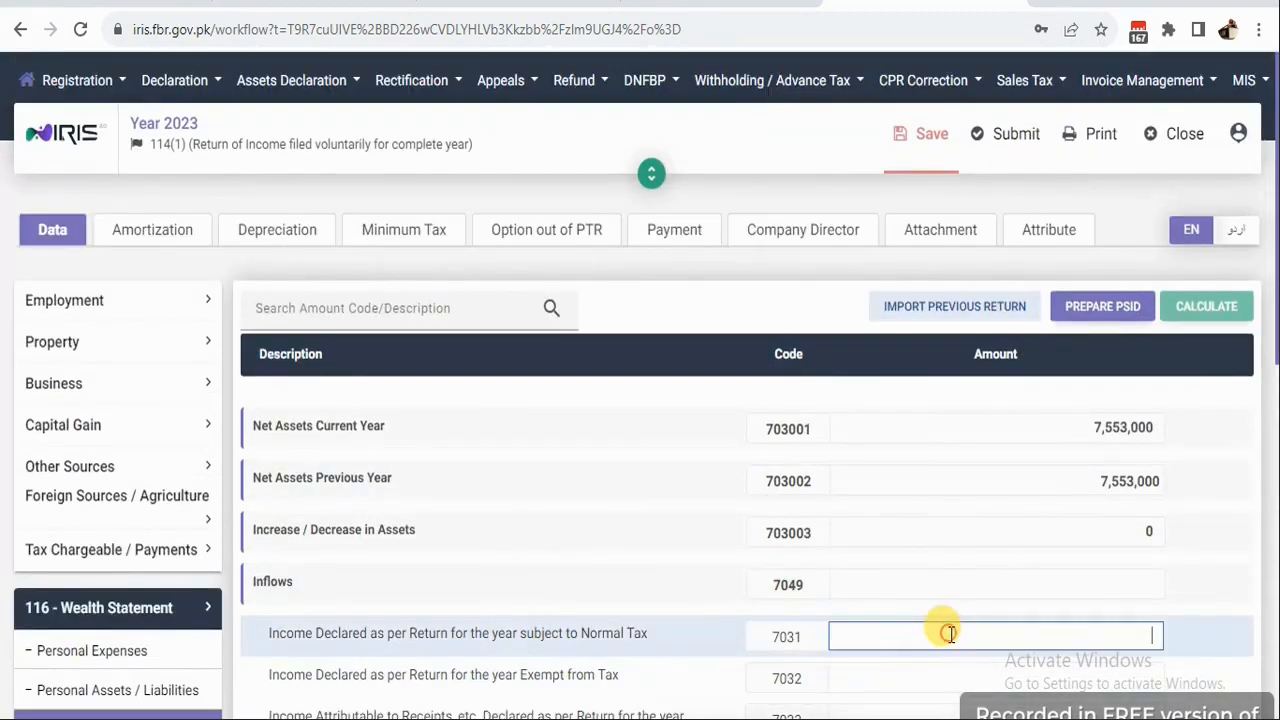
right_click(946, 638)
click(1001, 443)
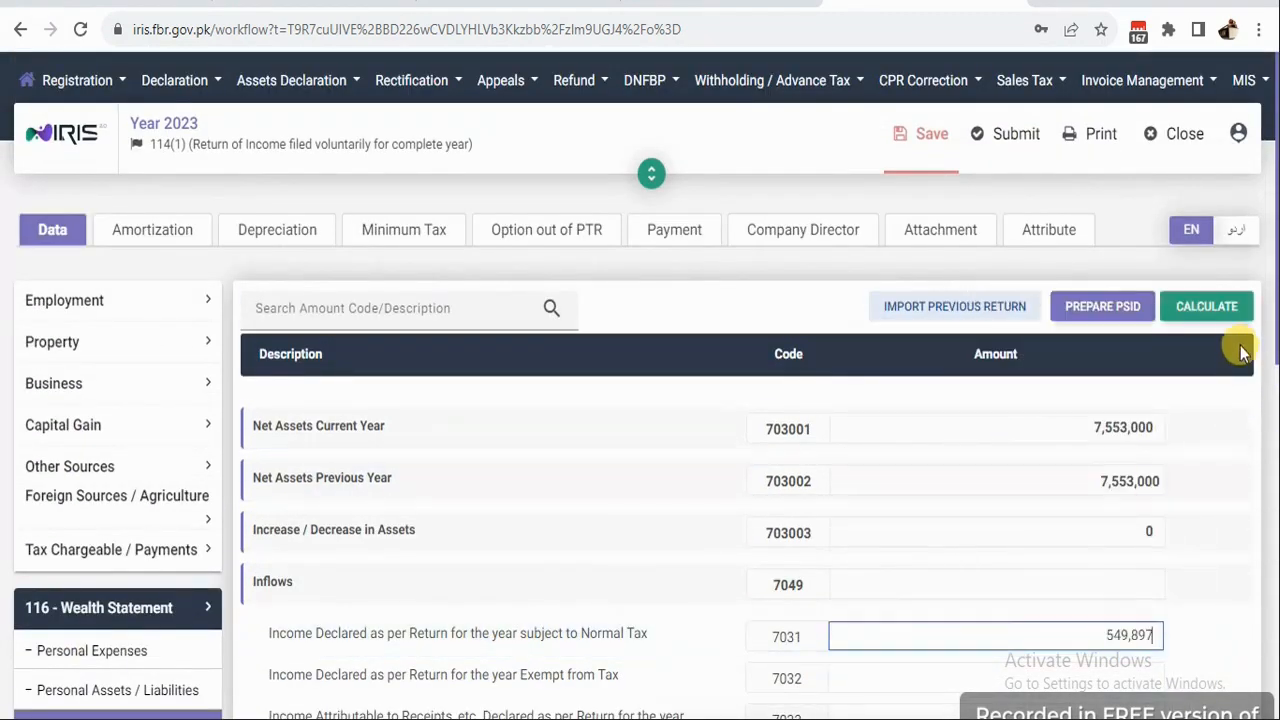
click(1222, 306)
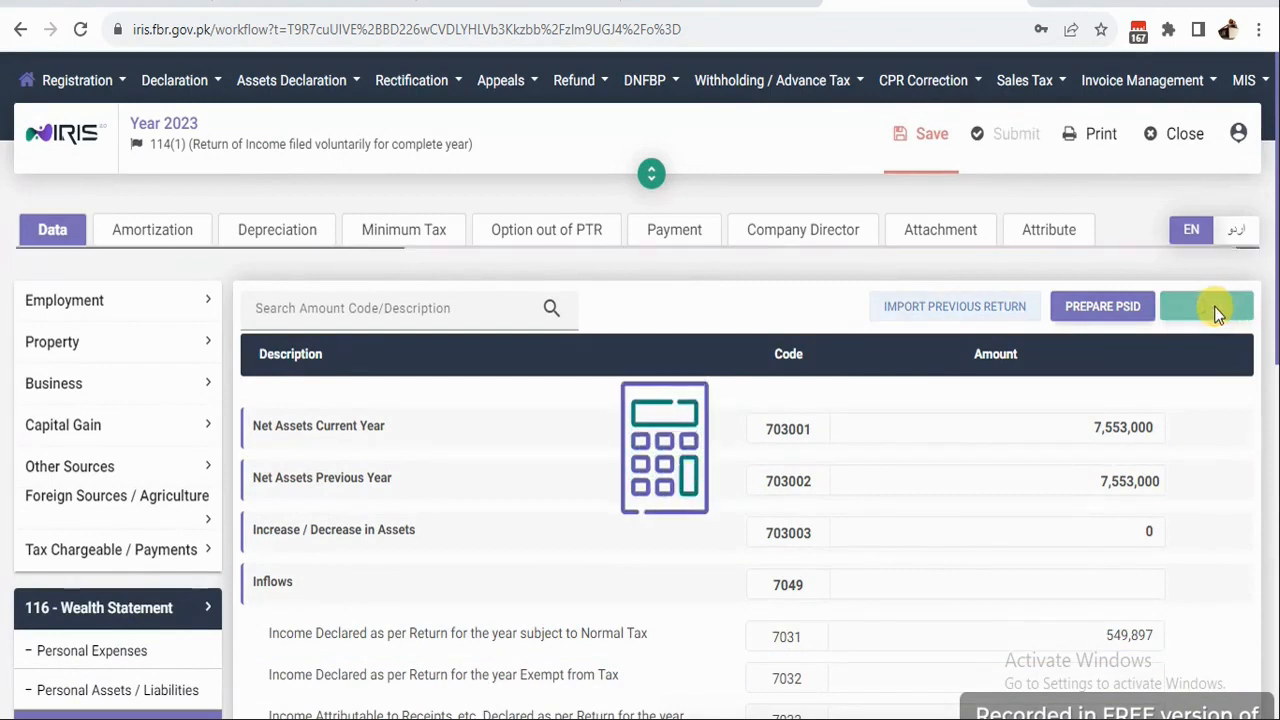
scroll(1079, 481, down, 8)
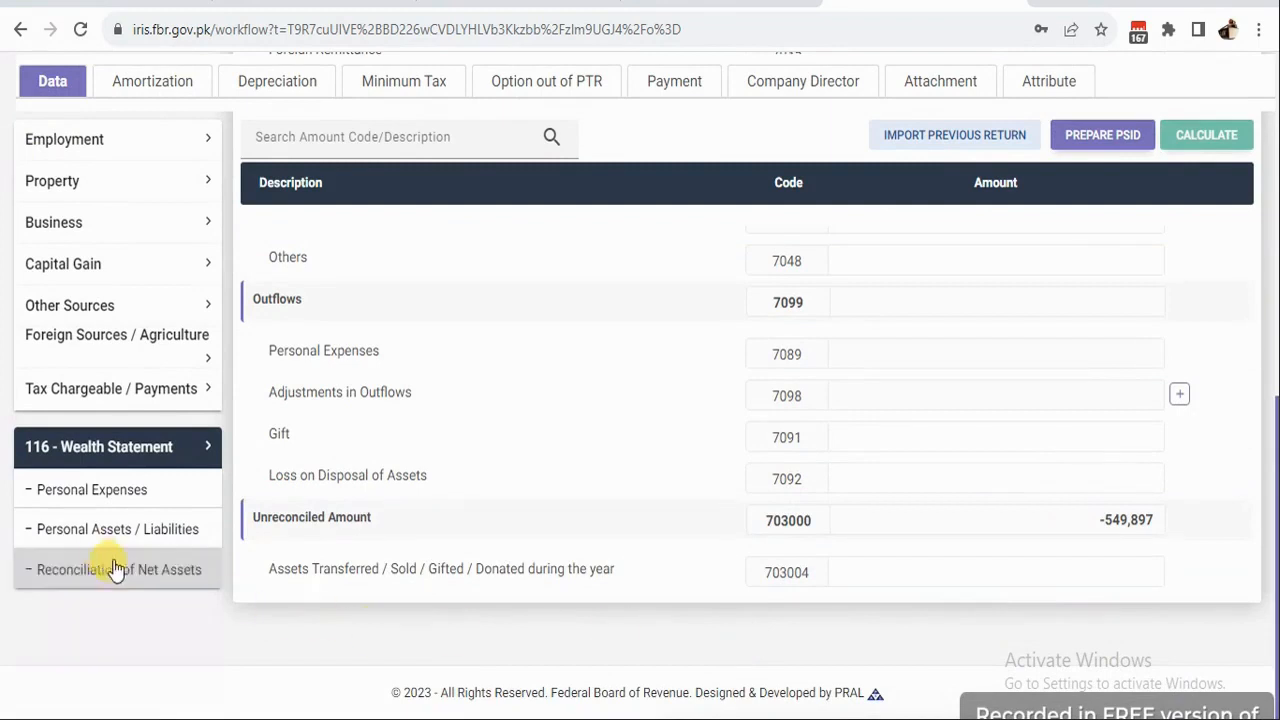
Change the Business Capital amount in Personal Assets / Liabilities to 1,415,000 and recalculate.
click(91, 524)
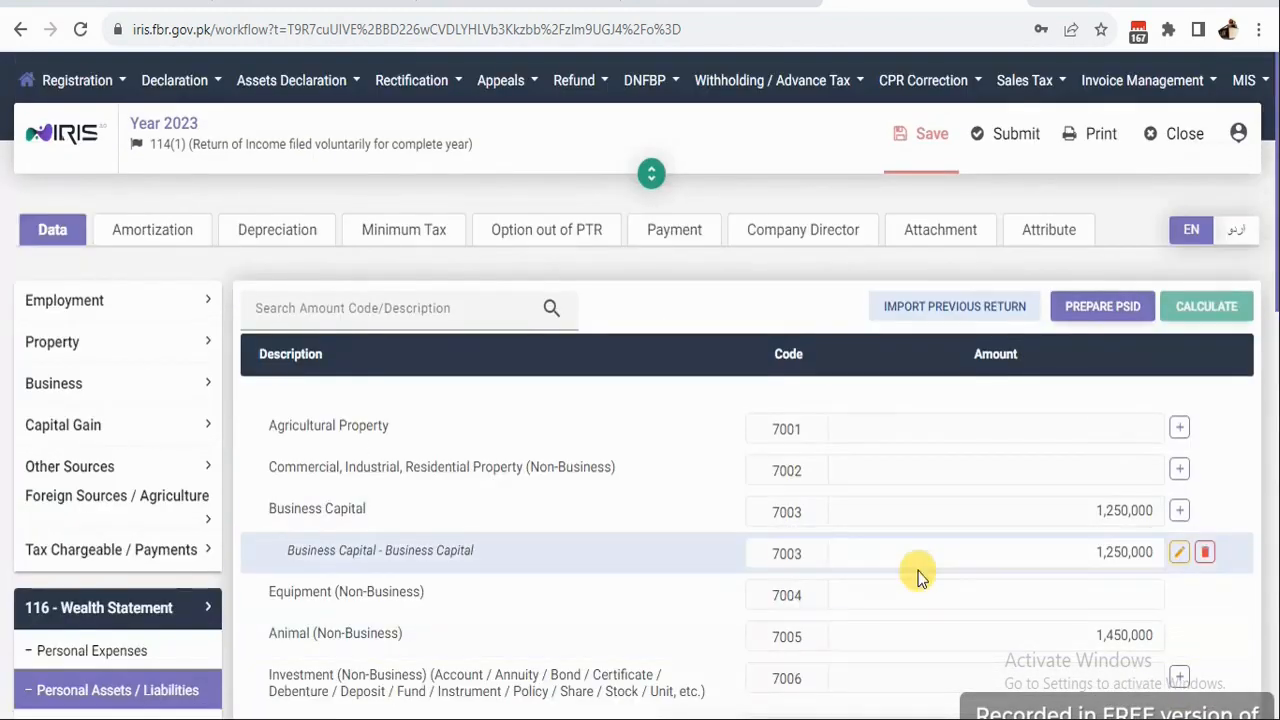
scroll(914, 565, down, 3)
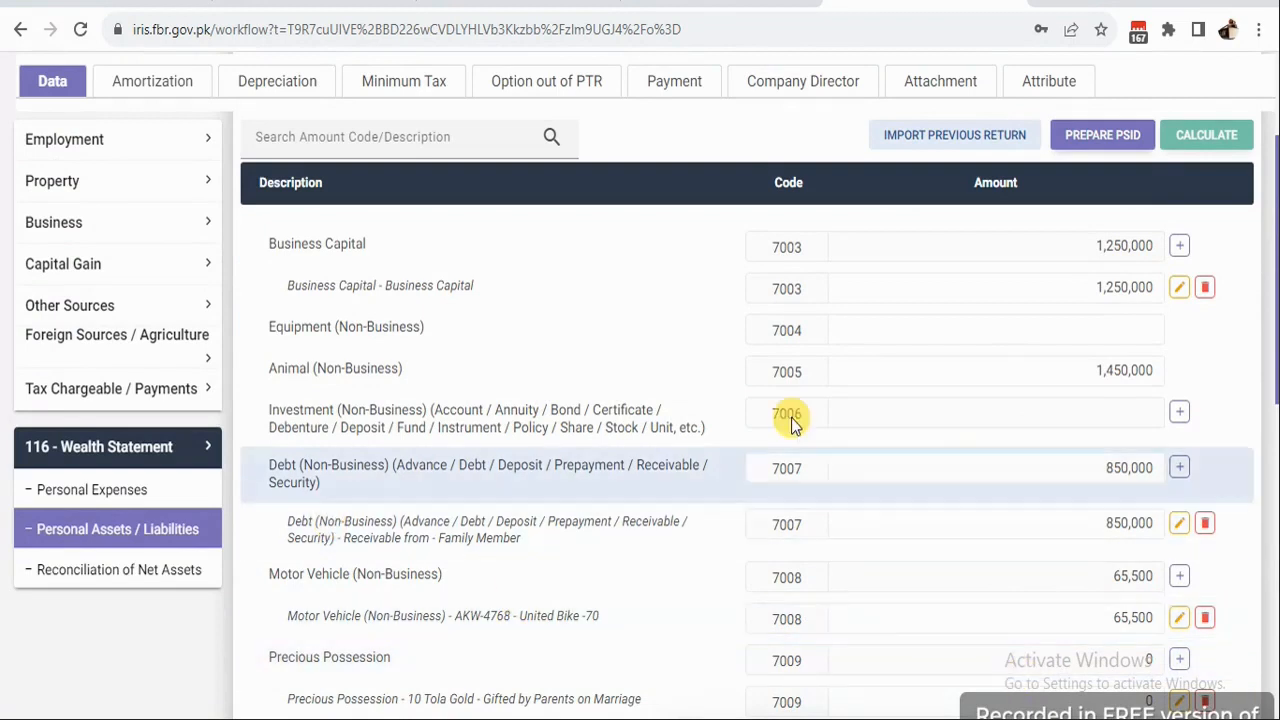
click(1101, 288)
double_click(1093, 288)
text(1)
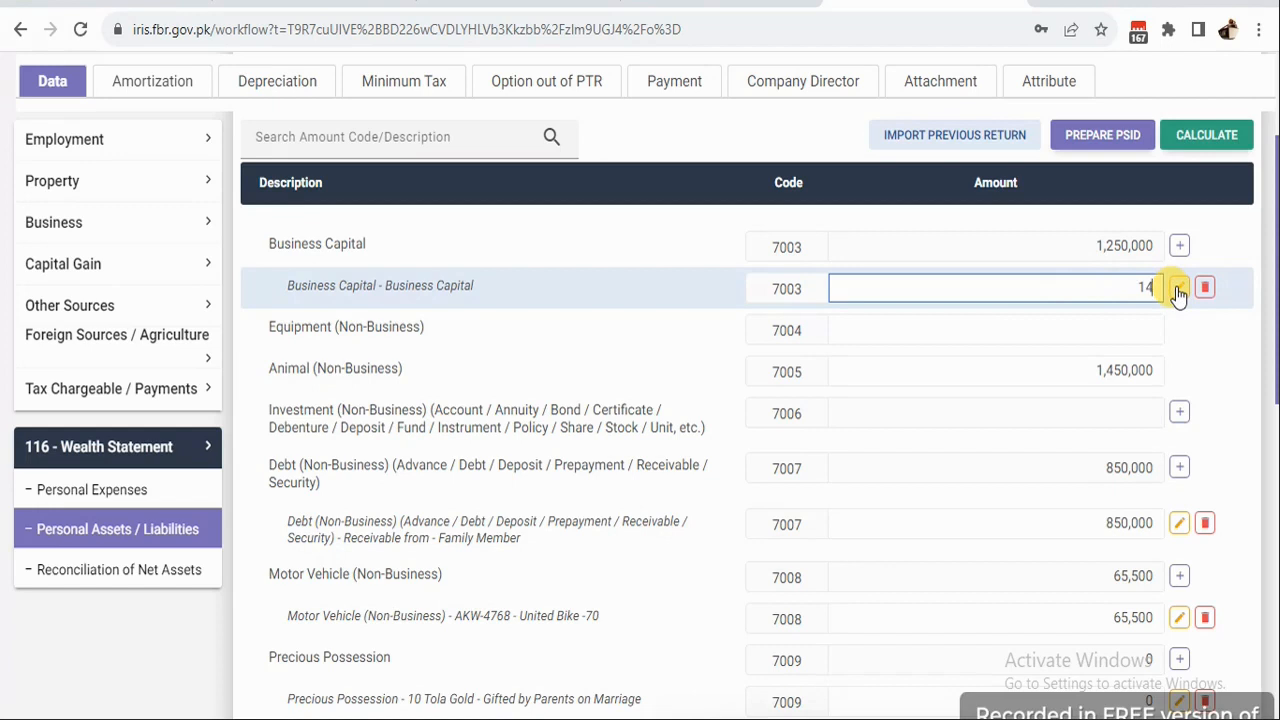
click(1204, 138)
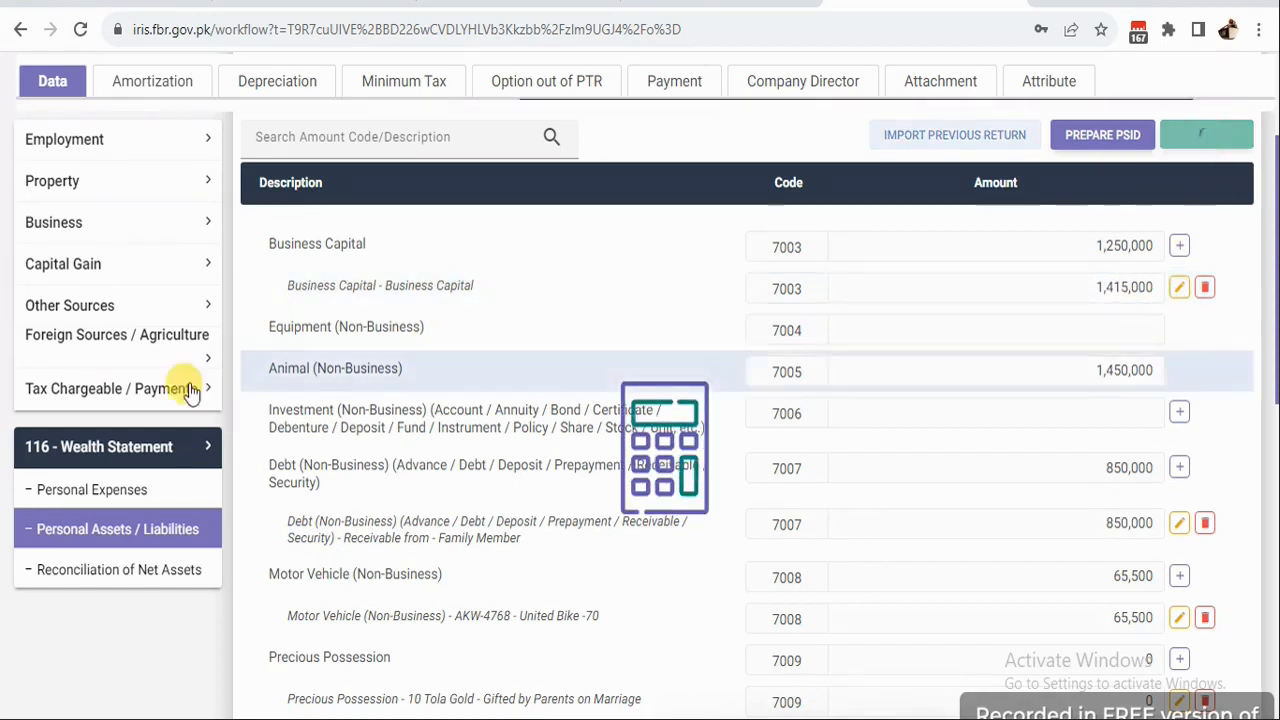
Check Business Capital's 1,415,000 against the business Total Assets figure.
click(57, 222)
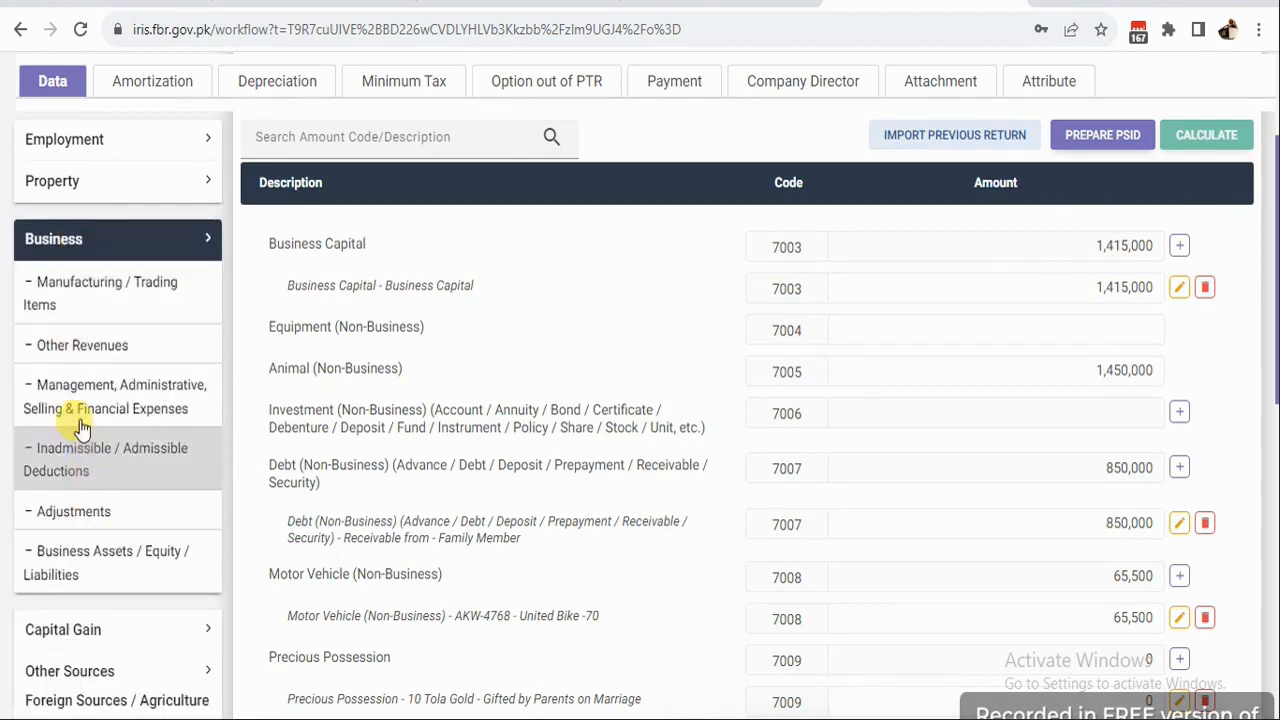
click(77, 563)
scroll(1275, 570, up, 1)
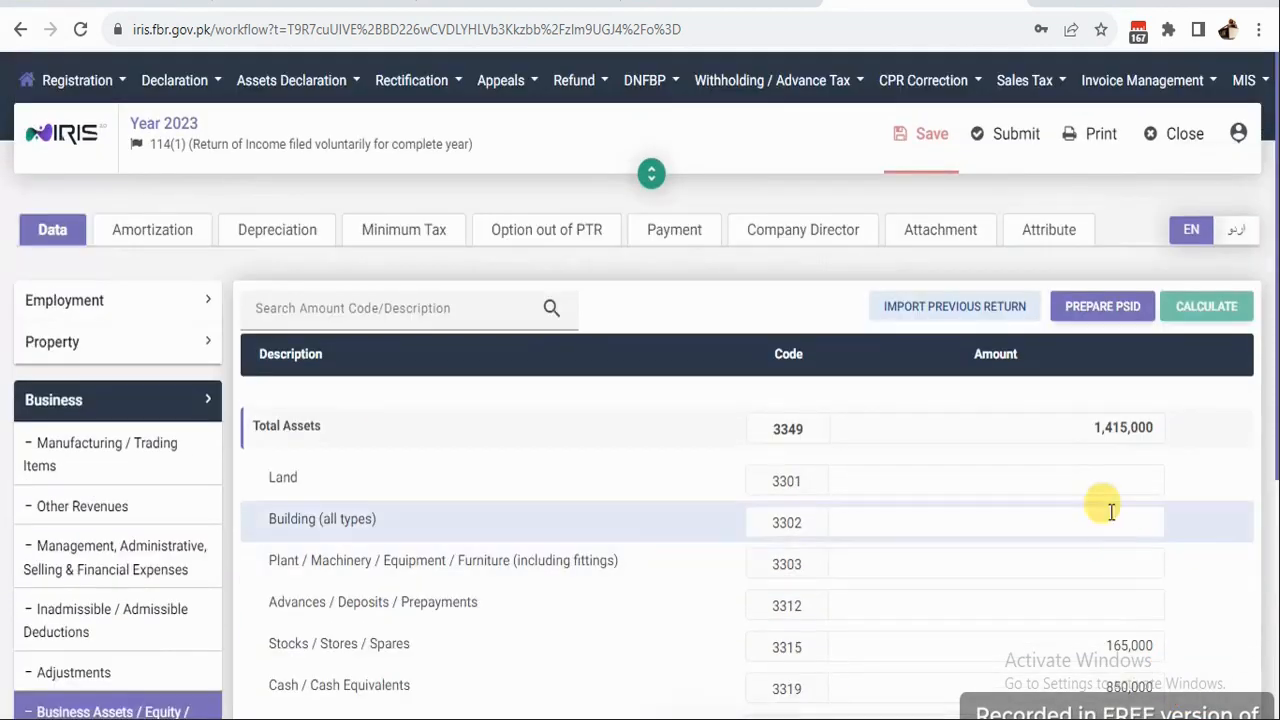
drag(1093, 432, 1155, 440)
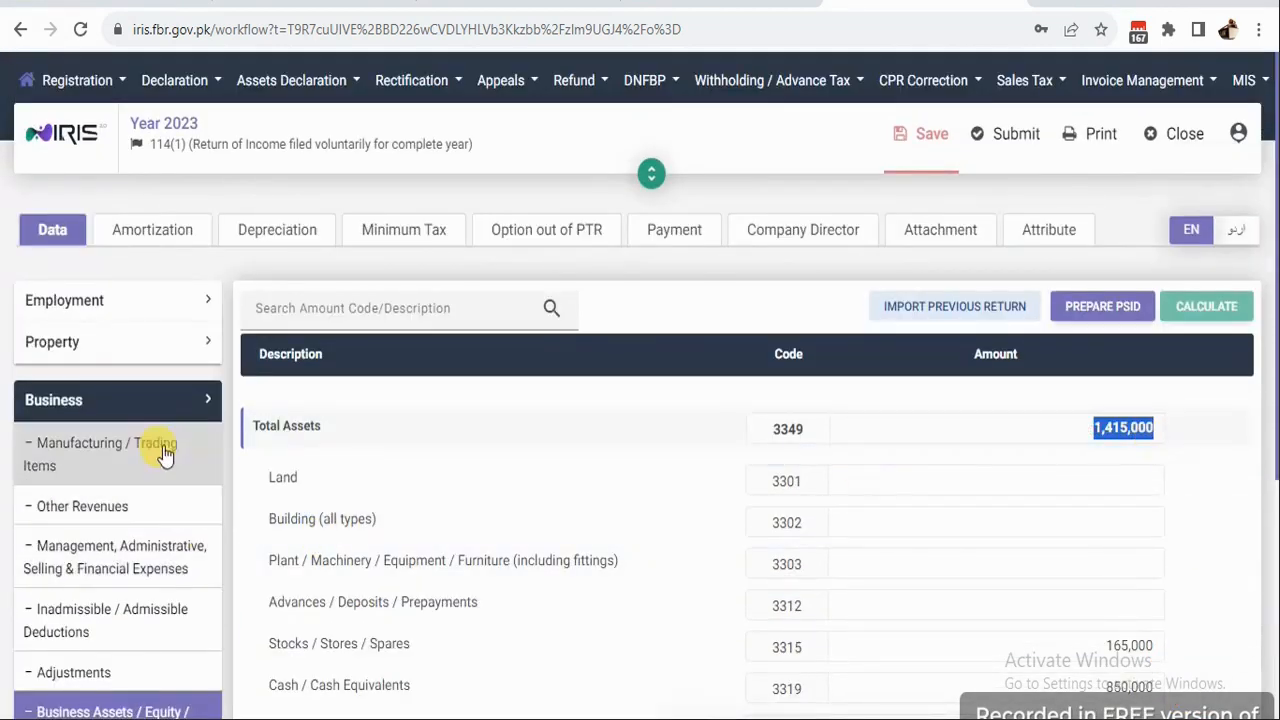
click(97, 592)
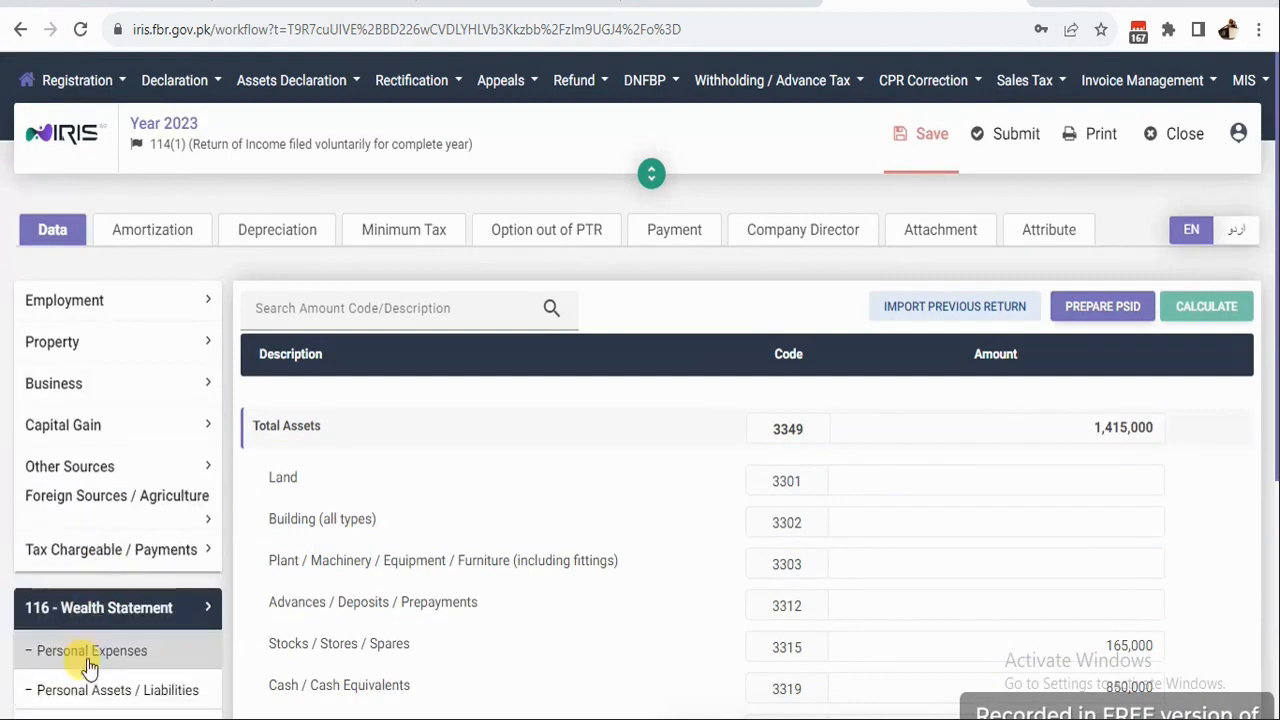
click(86, 690)
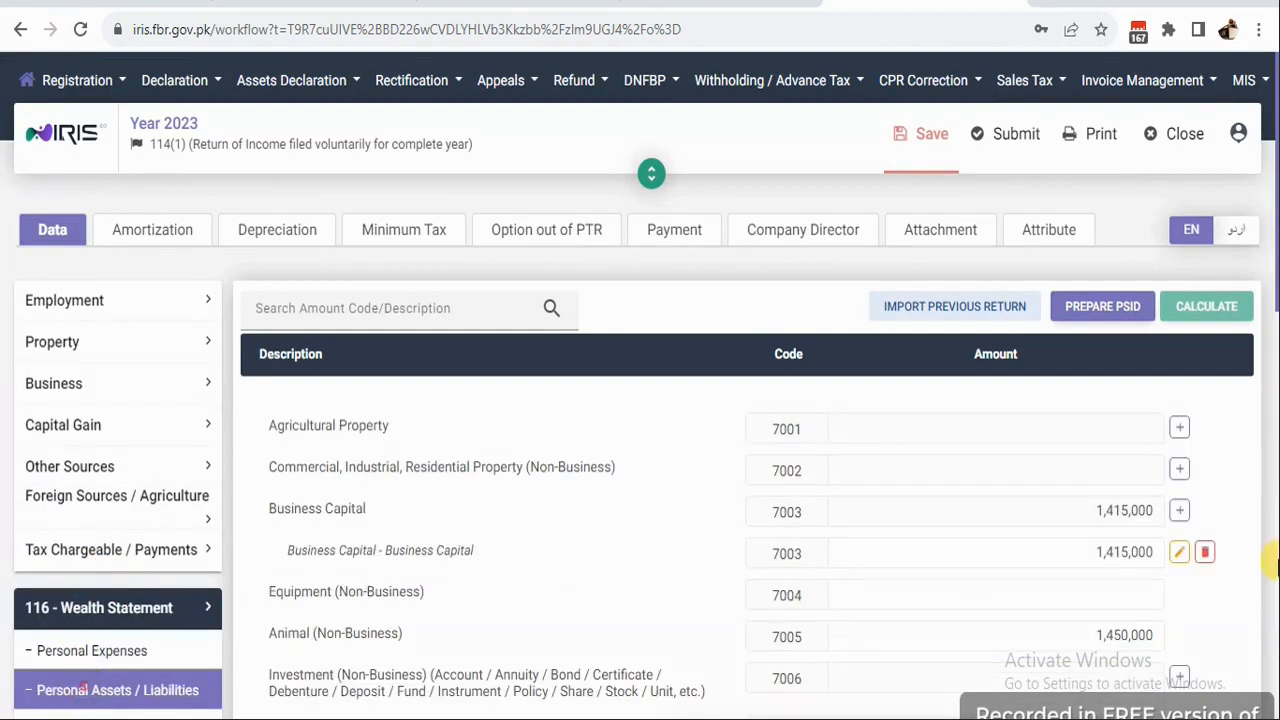
click(1080, 549)
drag(1085, 552, 1172, 557)
scroll(980, 451, down, 5)
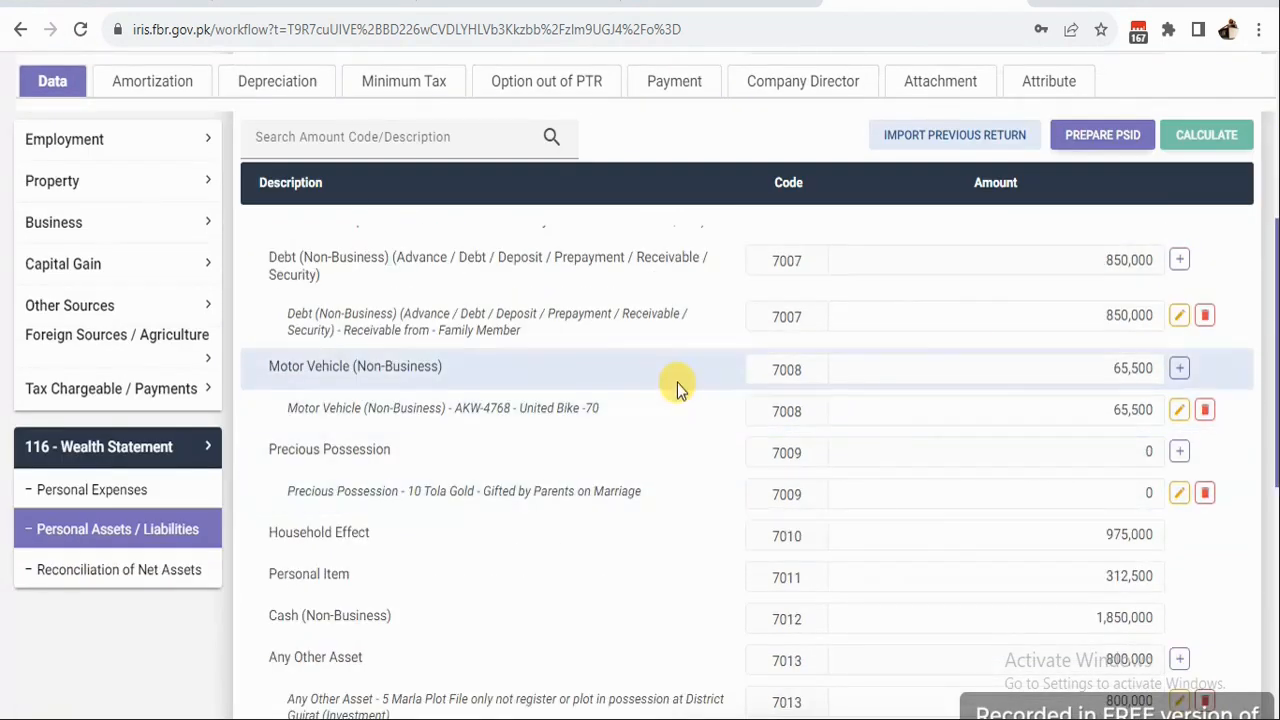
Enter 225,000 for Other Personal / Household Expenses (7087), recalculate, and go back to Personal Assets / Liabilities.
click(87, 497)
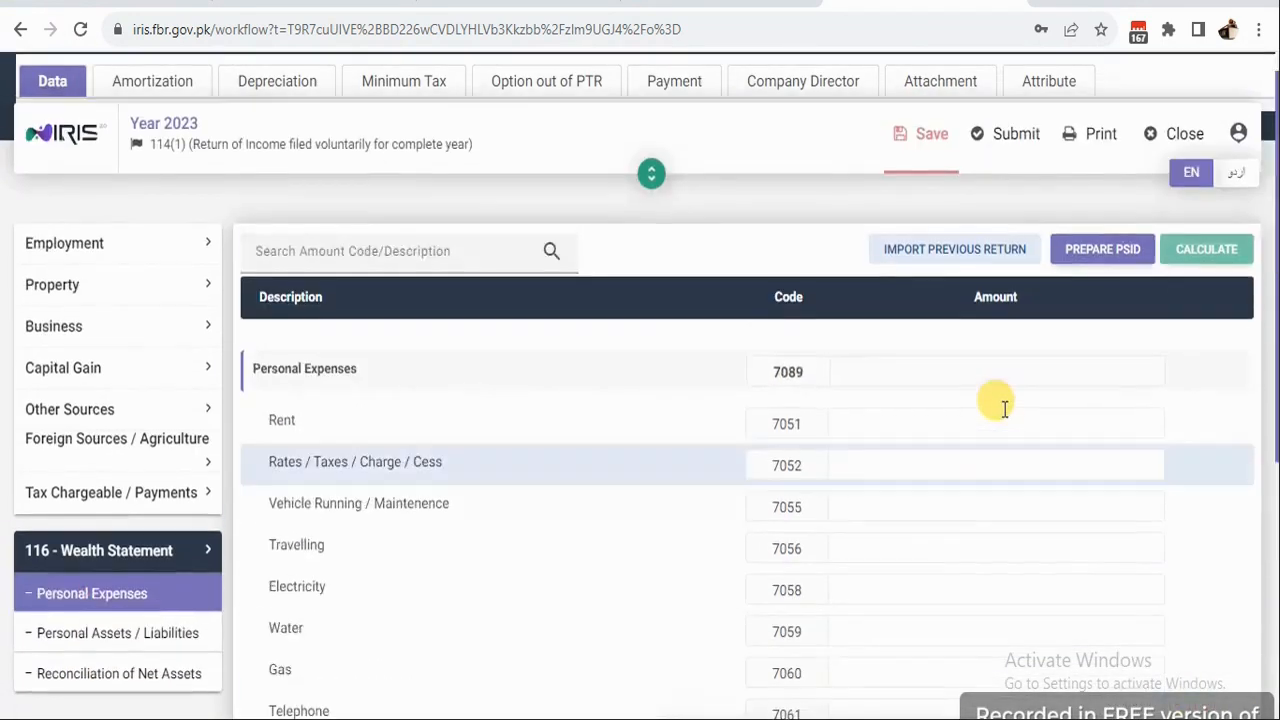
scroll(975, 450, down, 5)
click(862, 596)
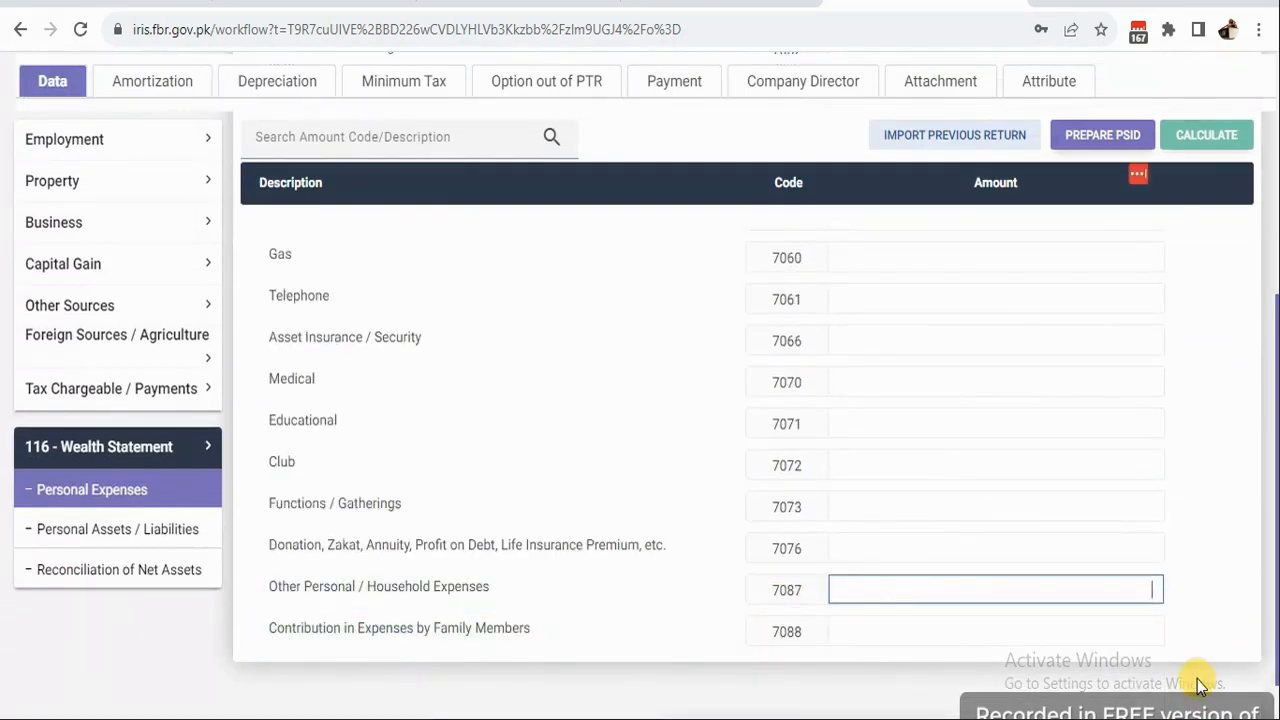
text(225,000)
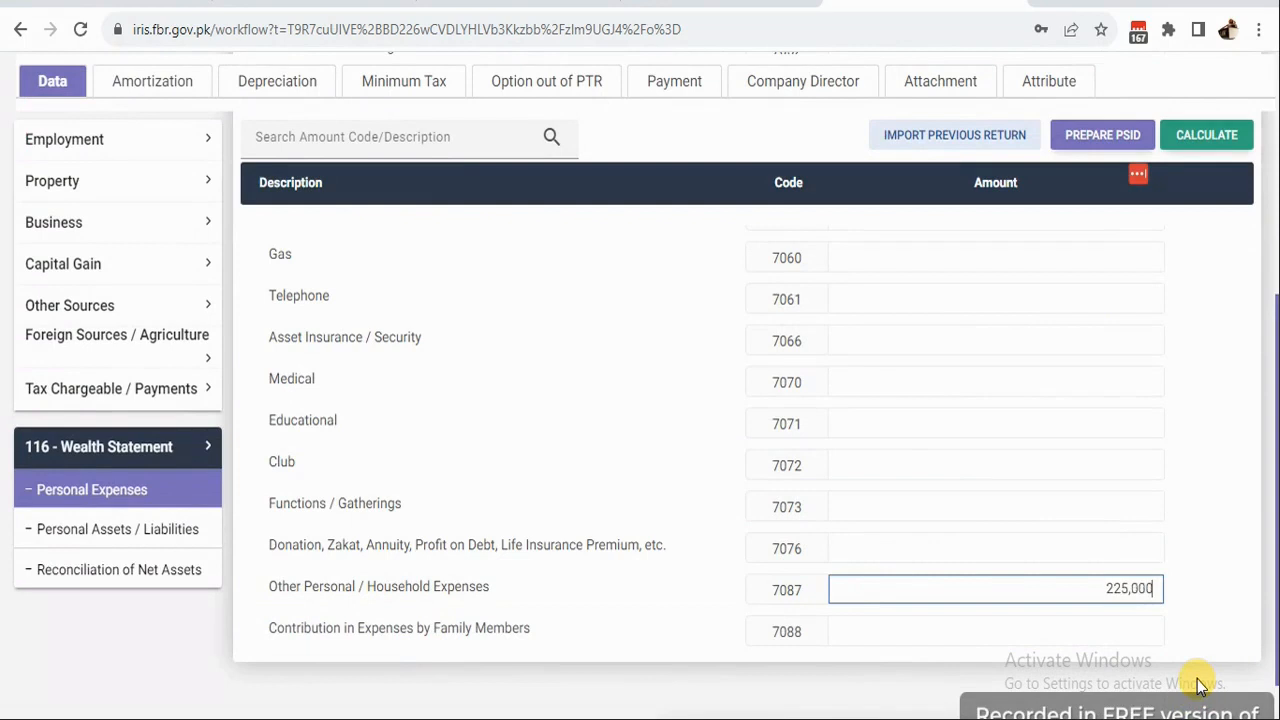
click(1238, 143)
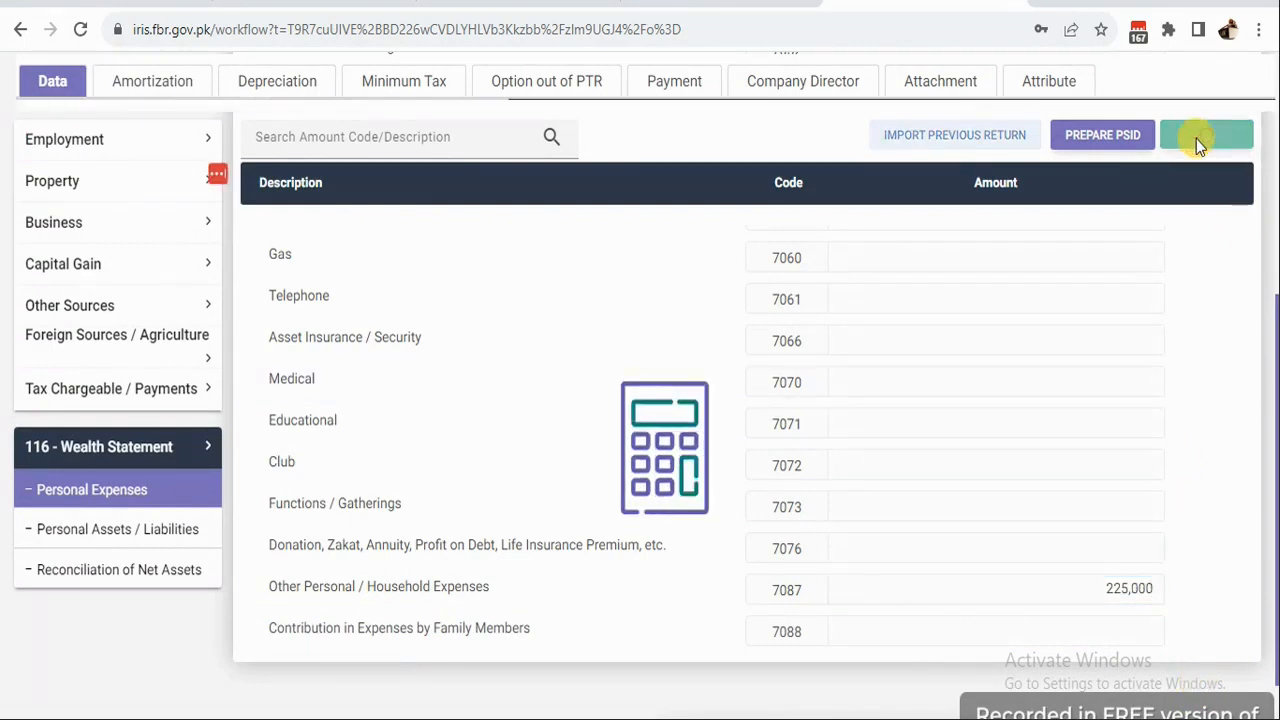
click(110, 530)
scroll(574, 571, down, 5)
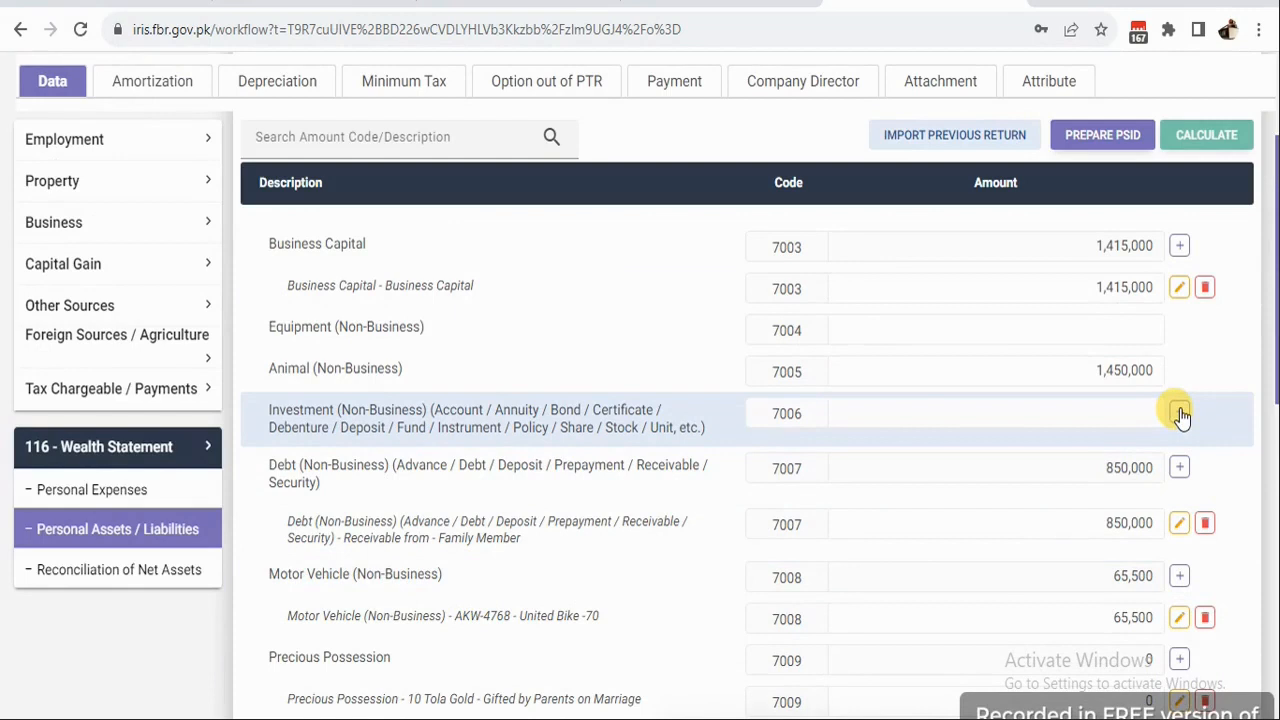
Add a Bank al Falah investment entry with corrected spelling and save it.
click(1180, 412)
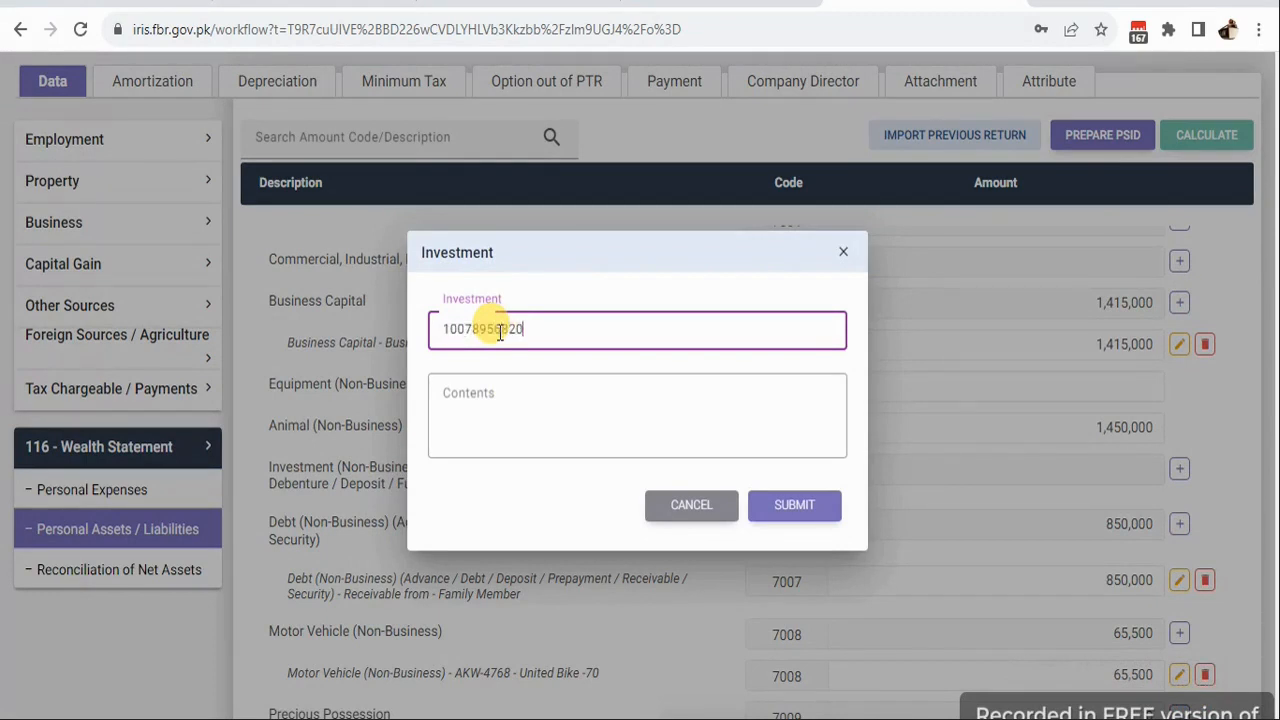
click(502, 391)
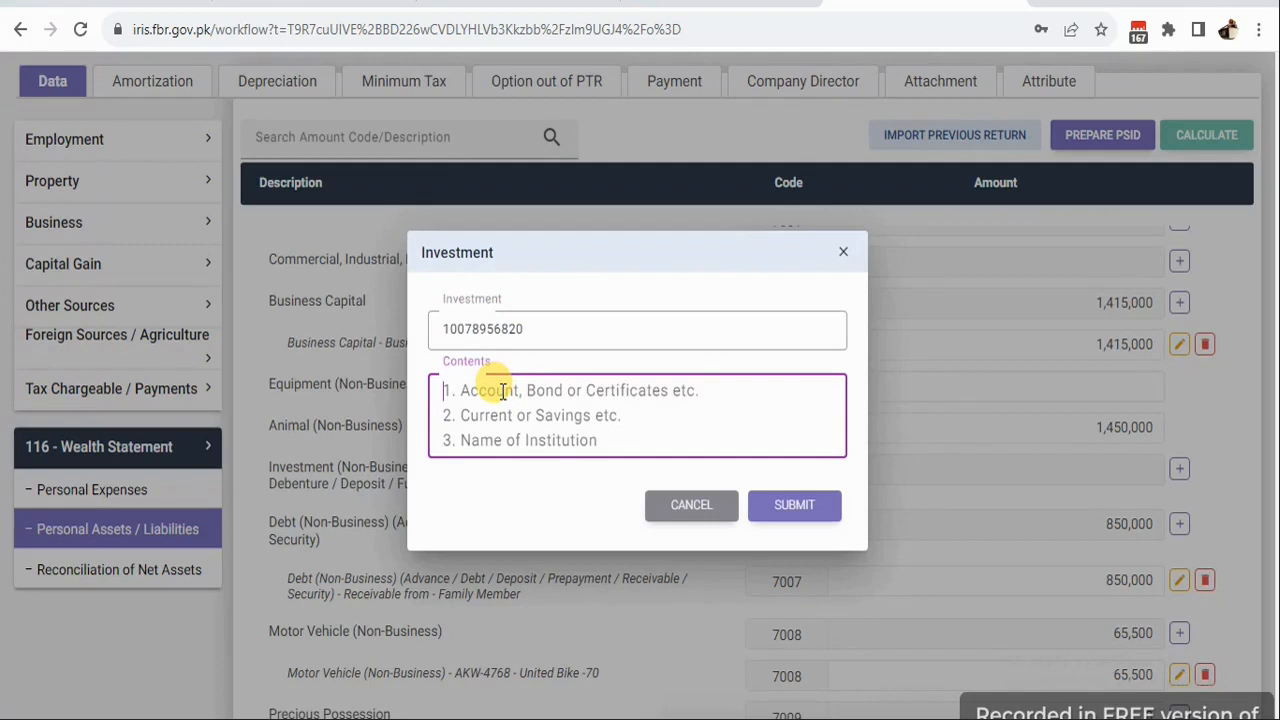
text(Bank al Falah account number)
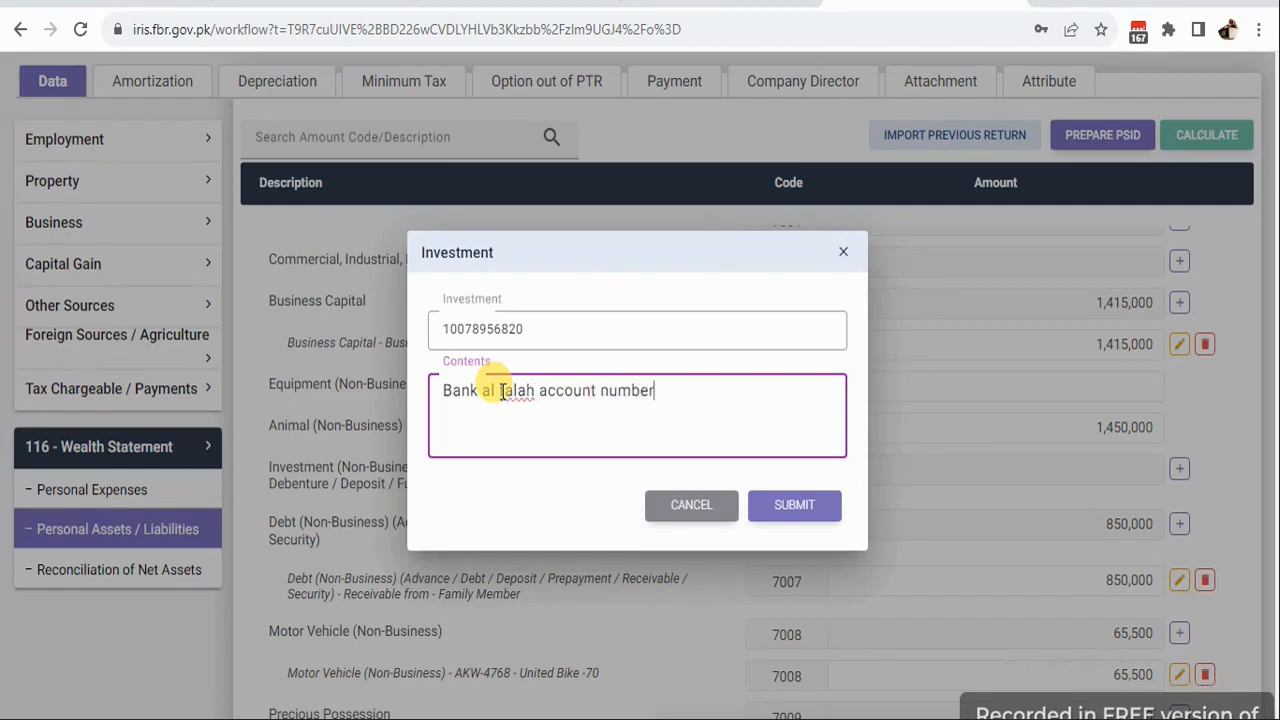
right_click(513, 392)
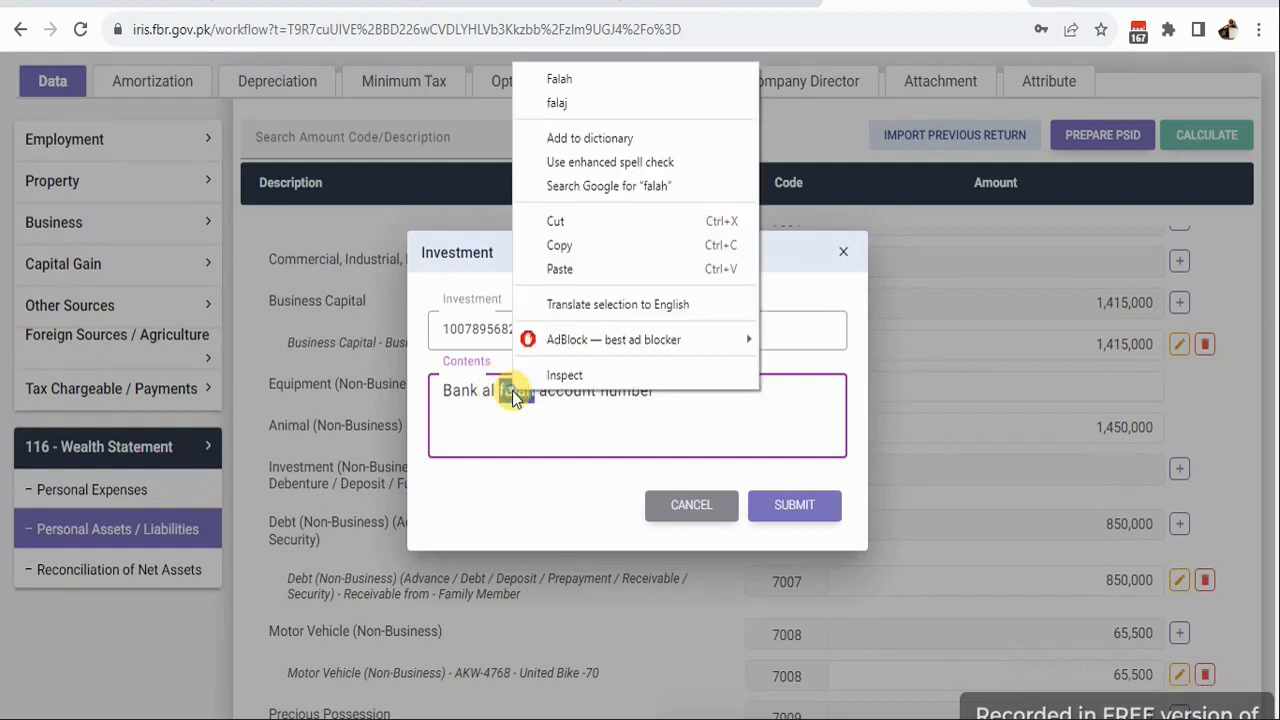
click(560, 81)
click(793, 507)
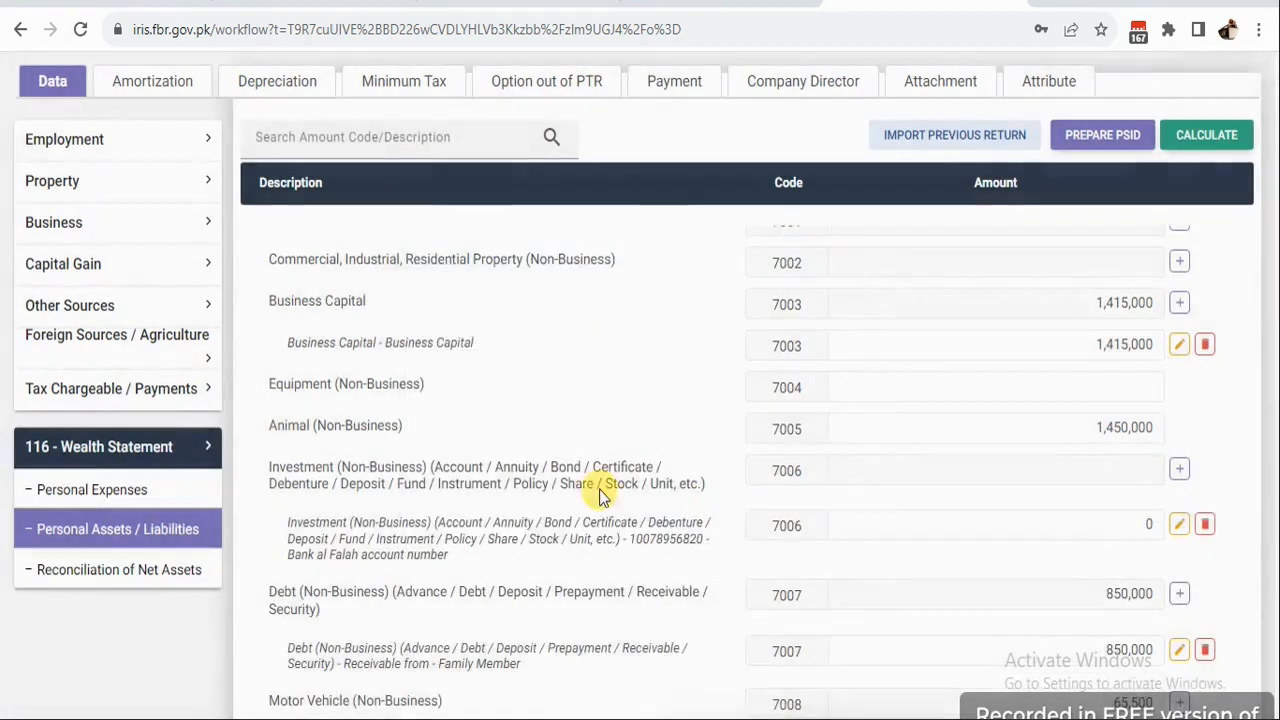
Set the investment (7006) amount to 976,976, recalculate, and view the net assets reconciliation.
scroll(1206, 487, down, 1)
click(1119, 470)
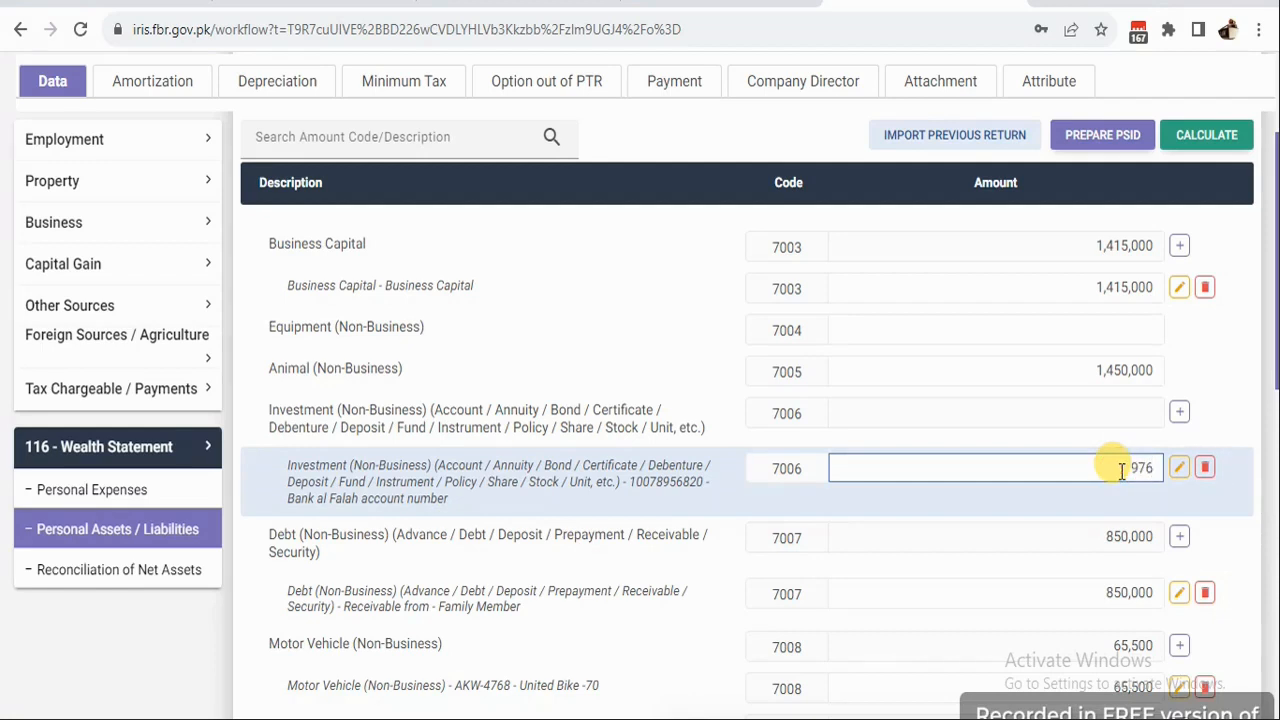
text(976976)
click(1200, 137)
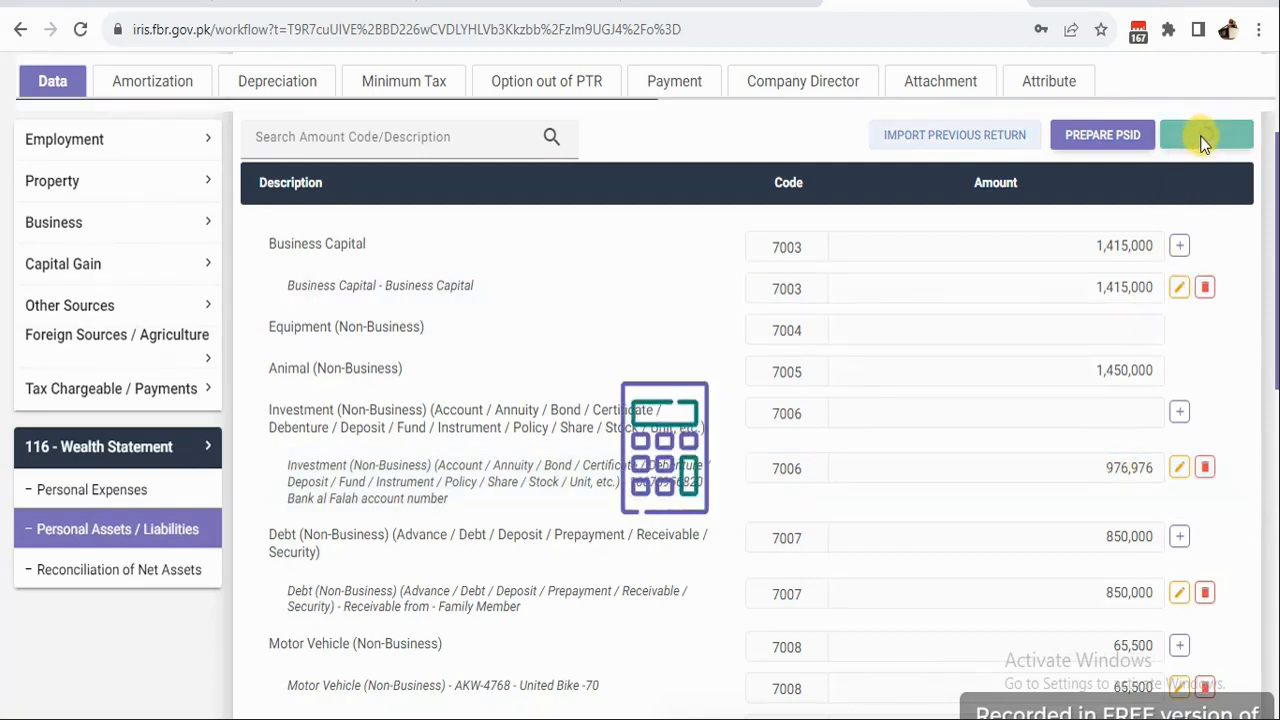
click(114, 570)
scroll(990, 465, down, 6)
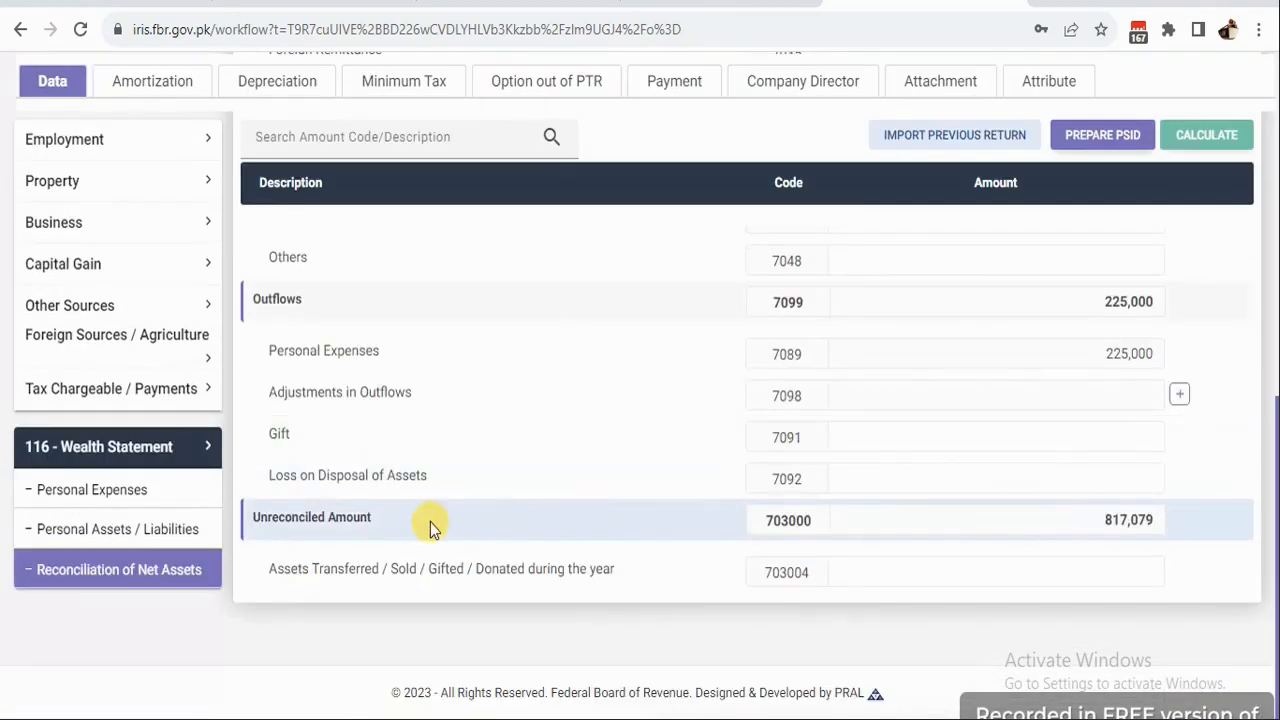
Clear the 1,850,000 Cash (Non-Business) amount, recalculate, and recheck the reconciliation.
drag(1092, 522, 1160, 528)
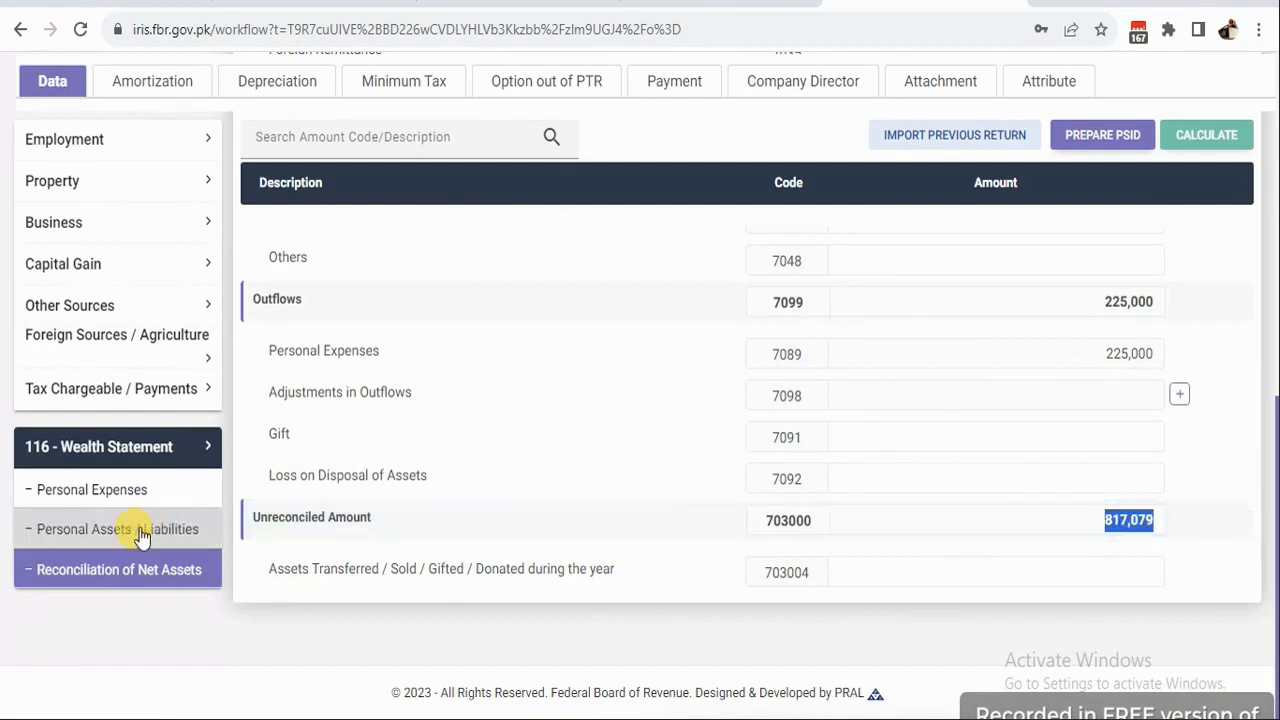
click(75, 529)
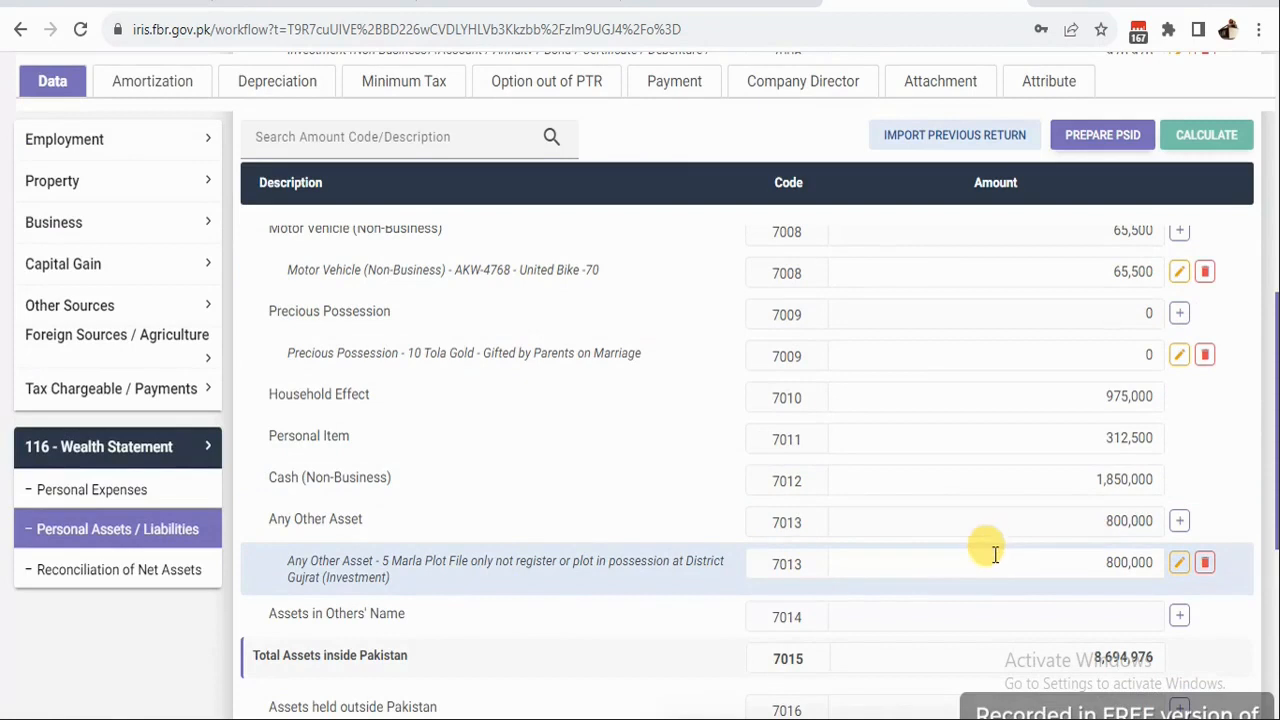
click(1093, 483)
drag(1098, 480, 1165, 480)
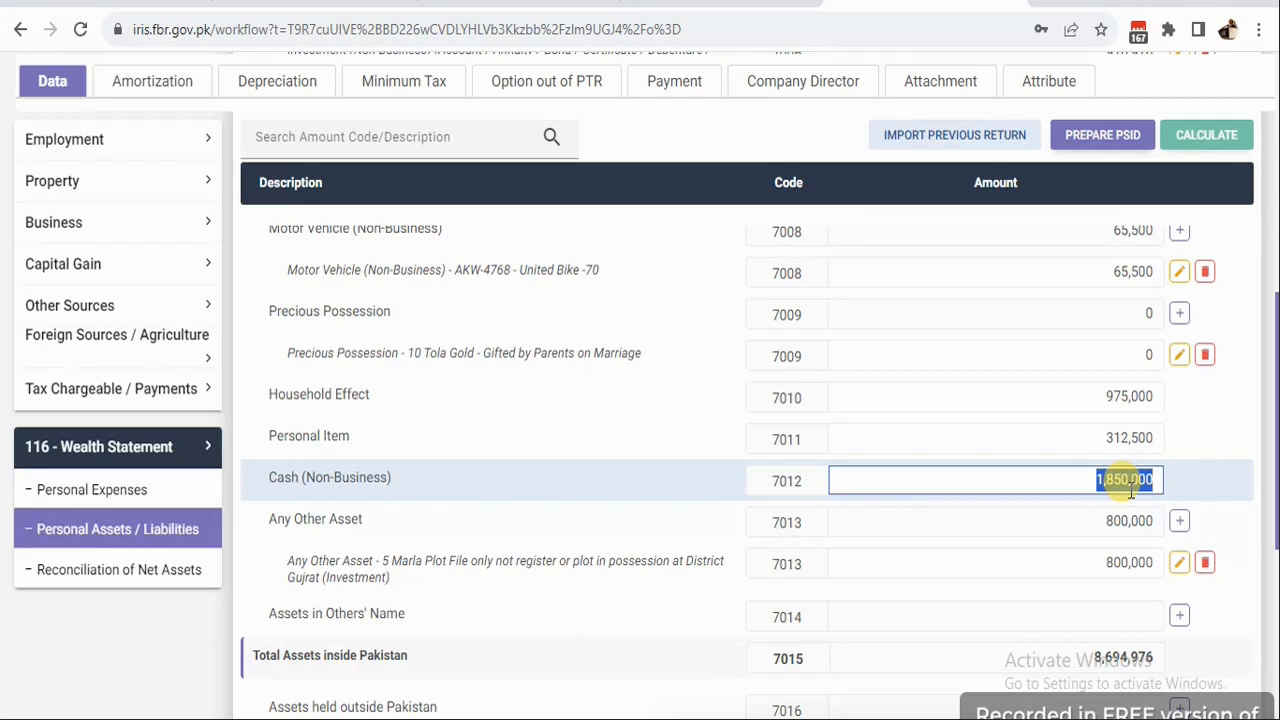
key(BackSpace)
click(1205, 140)
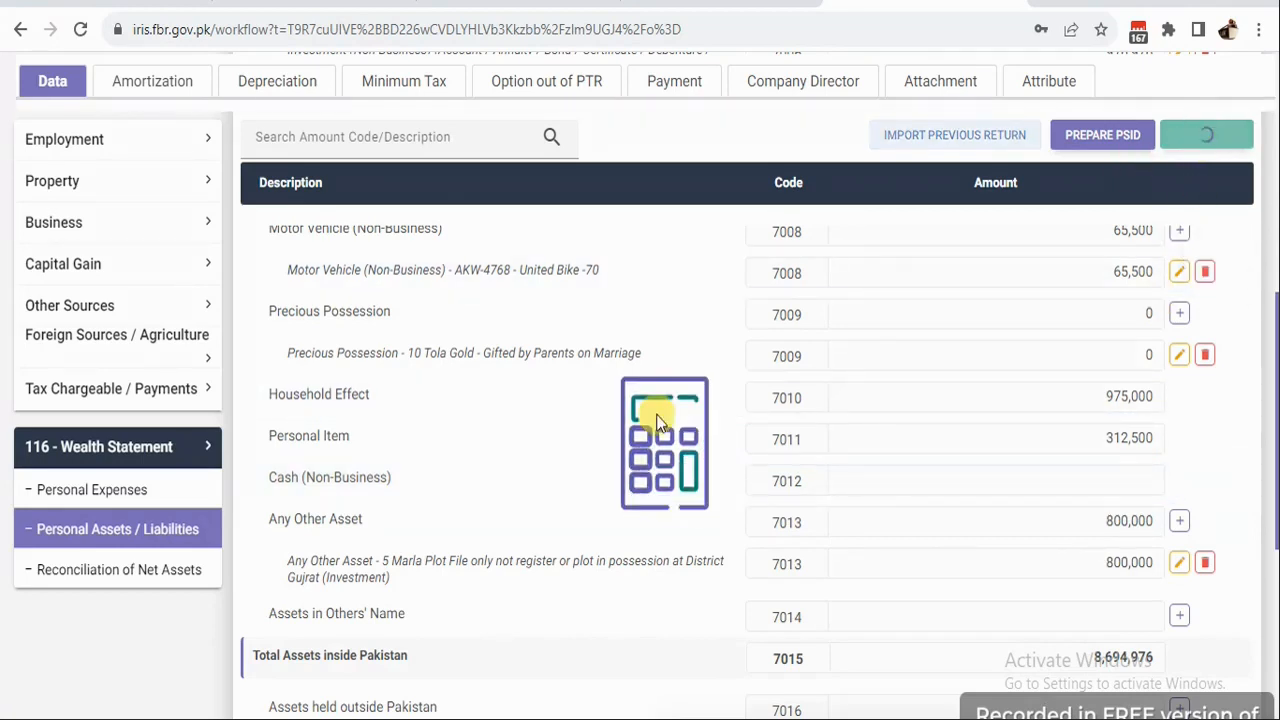
click(143, 566)
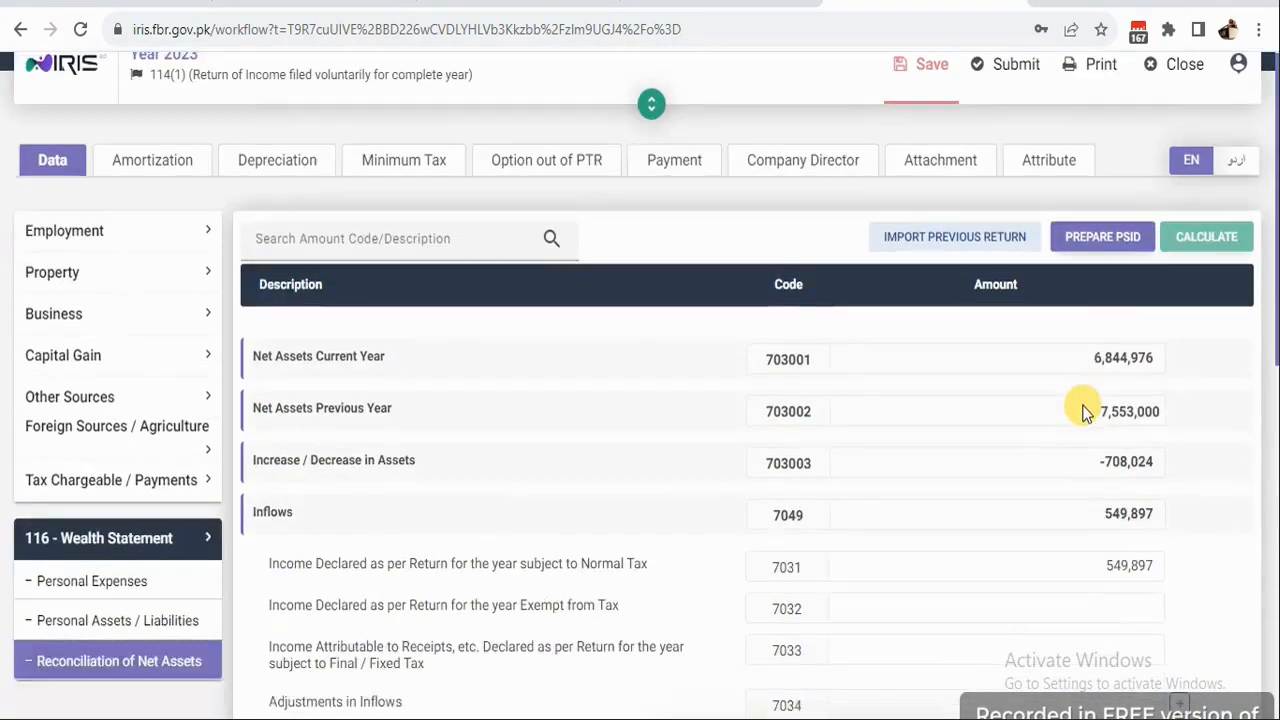
scroll(1143, 572, down, 7)
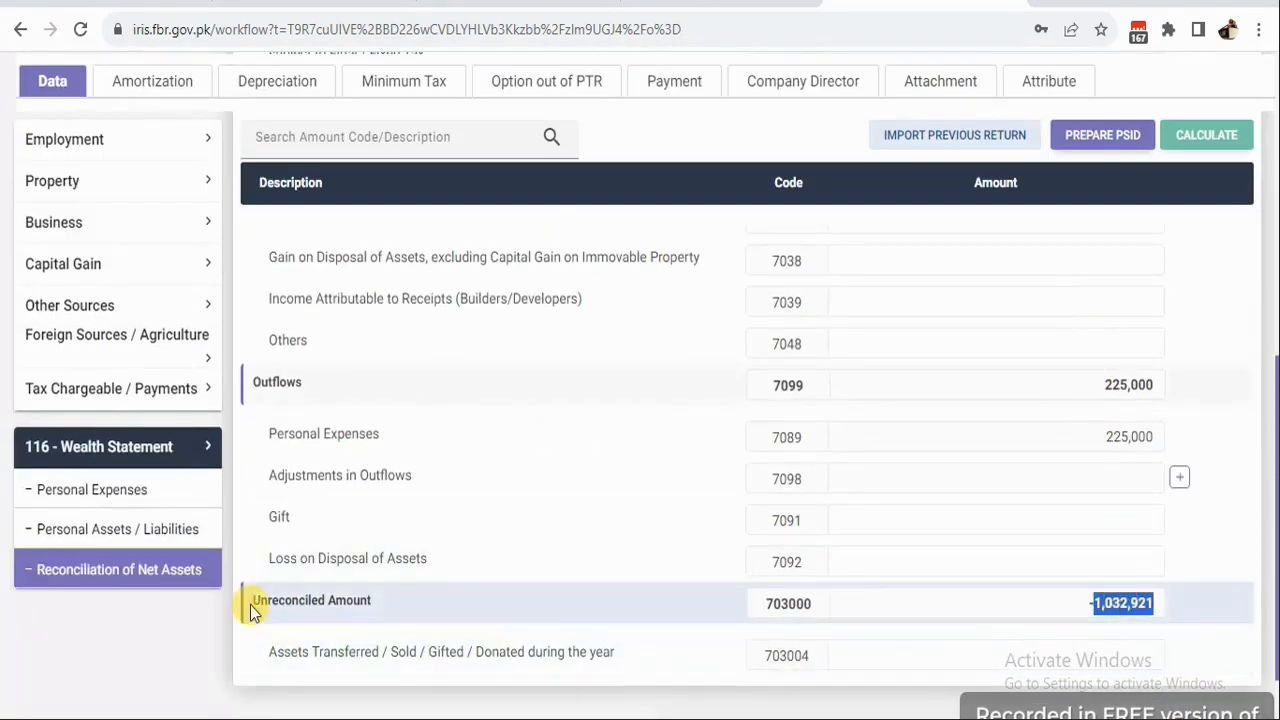
Set the cash amount to 1,000,000 and recalculate.
click(120, 530)
scroll(1160, 615, down, 5)
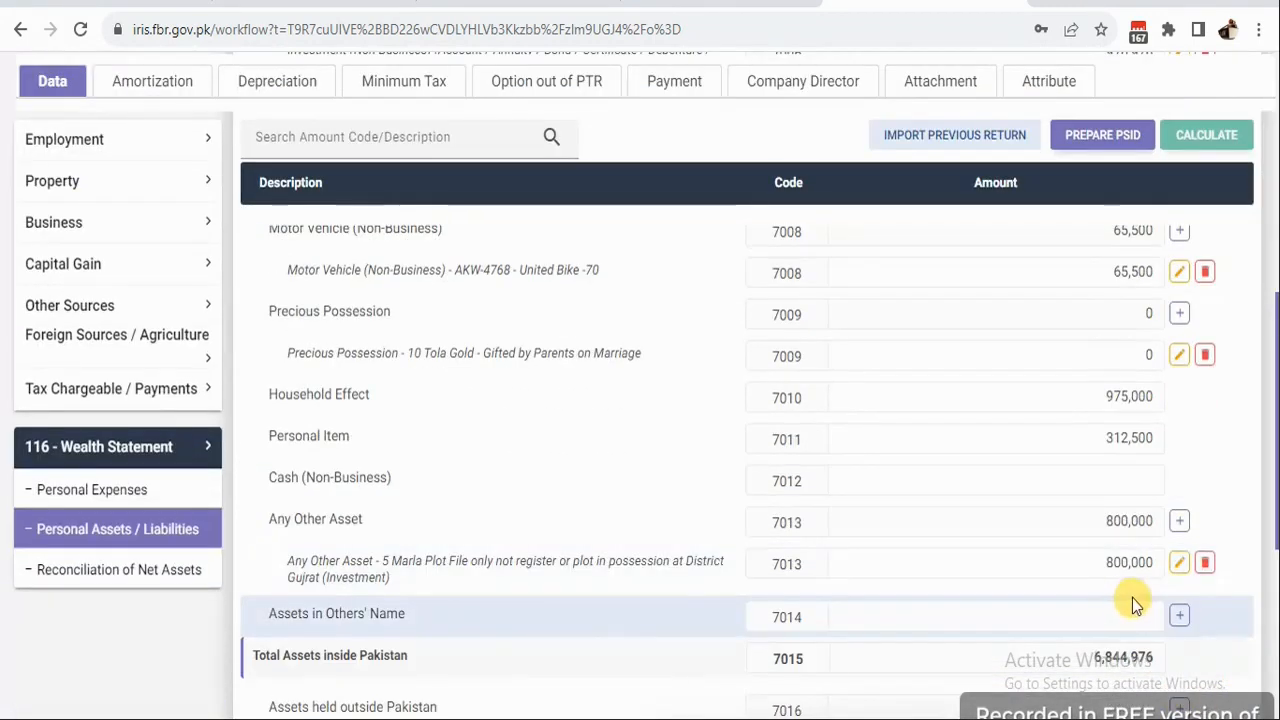
click(1122, 478)
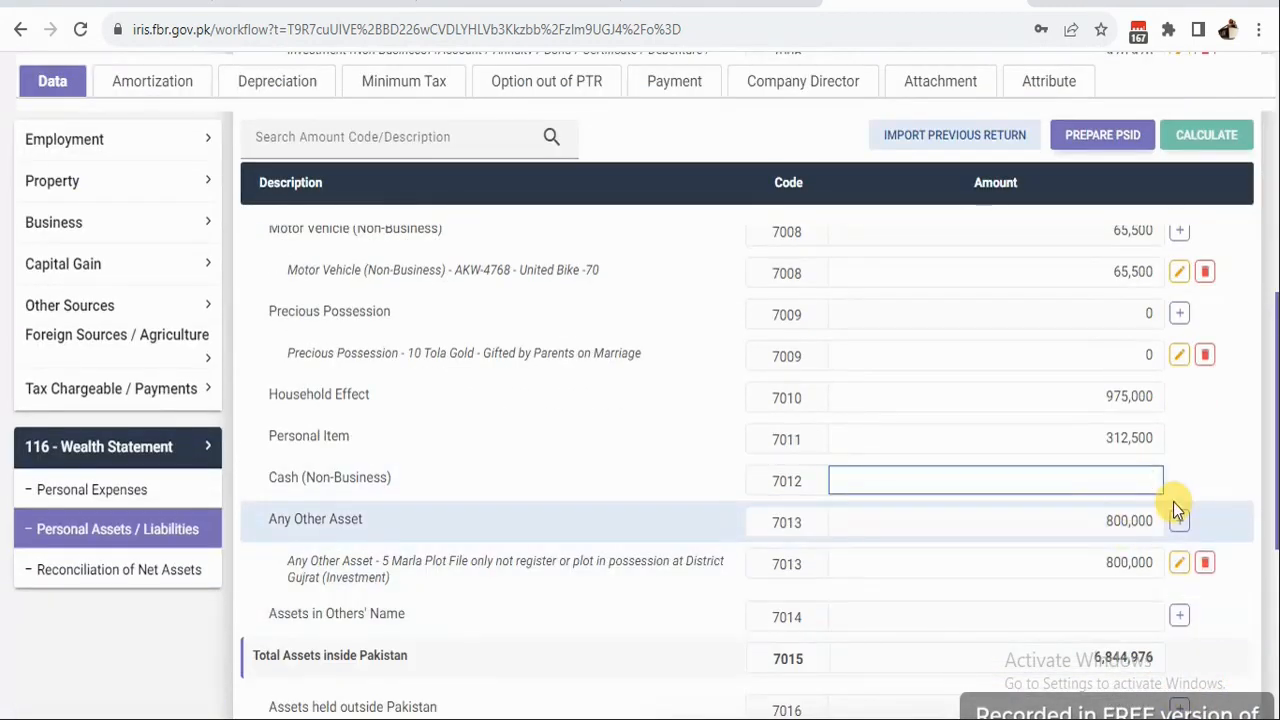
text(1,0)
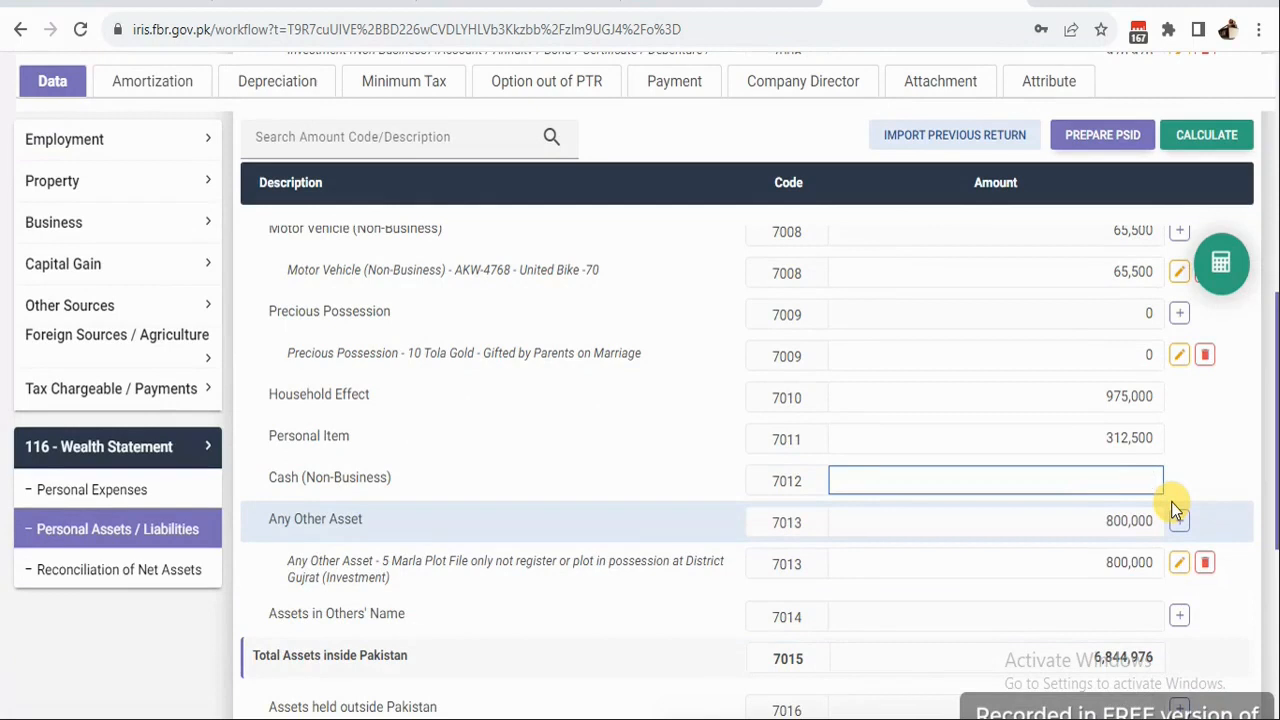
text(00,000)
click(1212, 276)
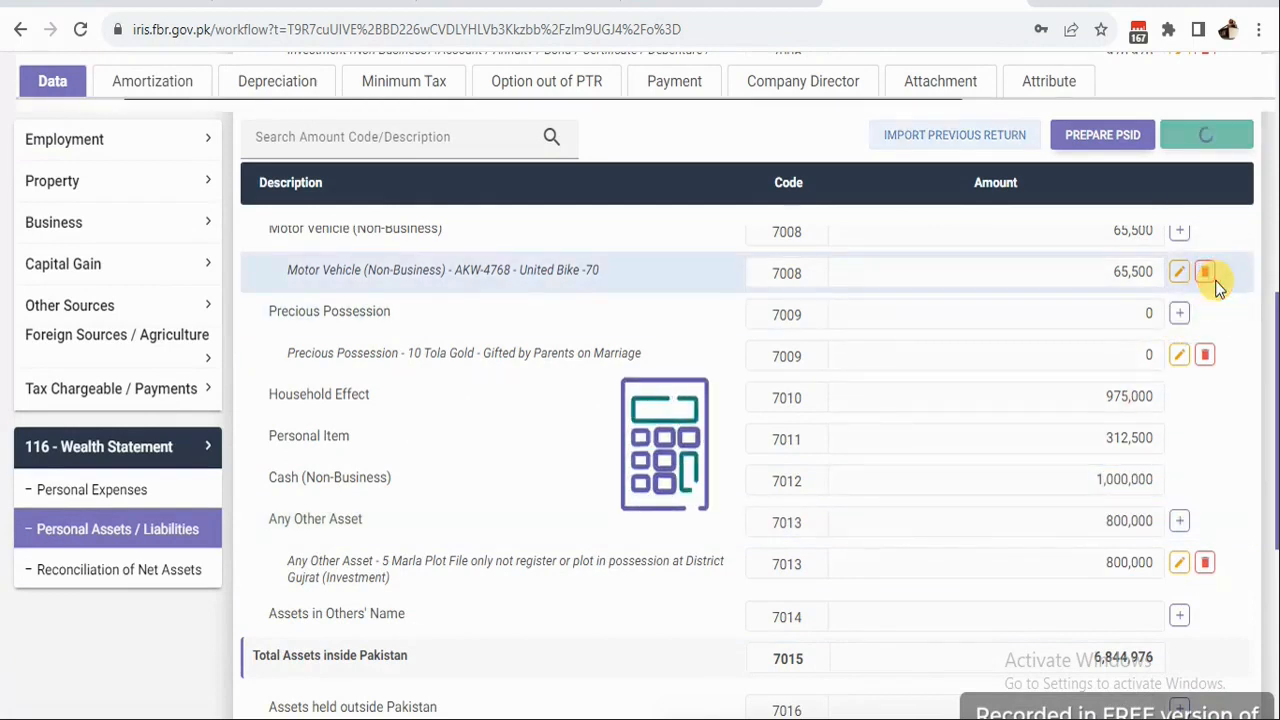
Clear the 225,000 Other Personal / Household Expenses amount and recalculate.
click(92, 489)
scroll(1130, 587, down, 3)
scroll(1130, 587, down, 1)
click(1114, 591)
key(BackSpace)
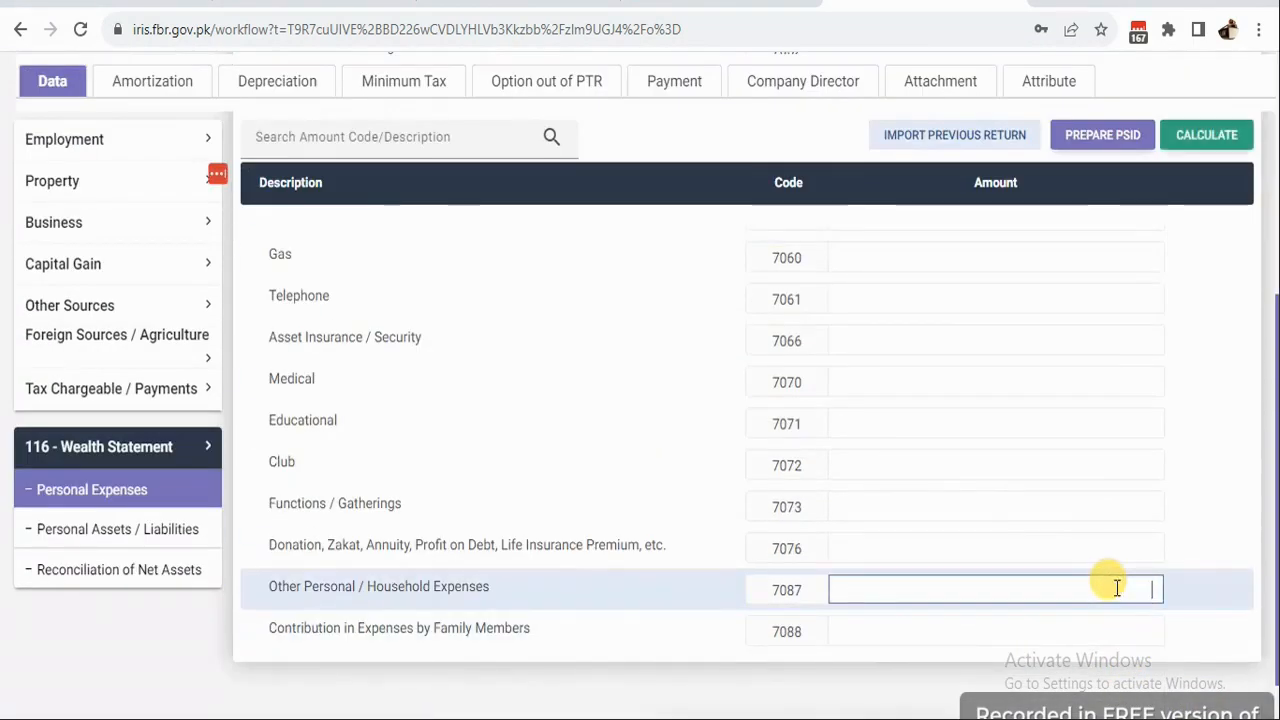
click(1212, 136)
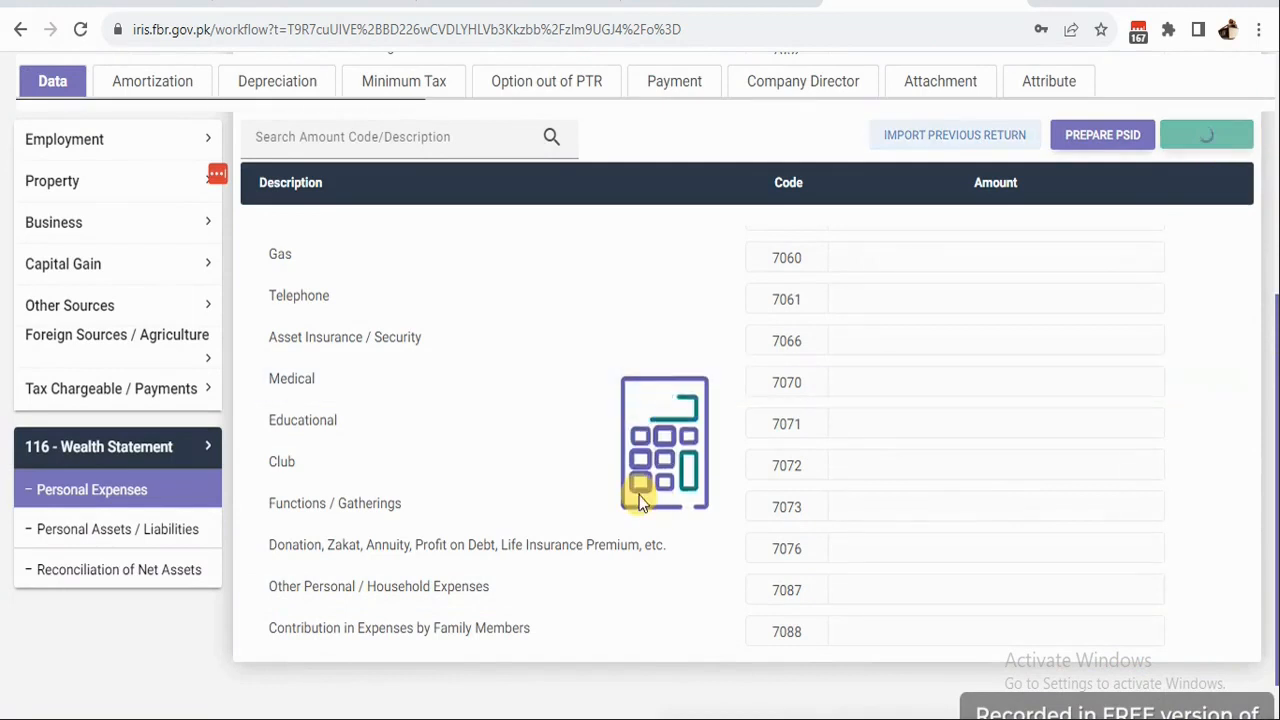
Copy the -257,921 unreconciled amount into Other Personal / Household Expenses and recalculate.
click(90, 572)
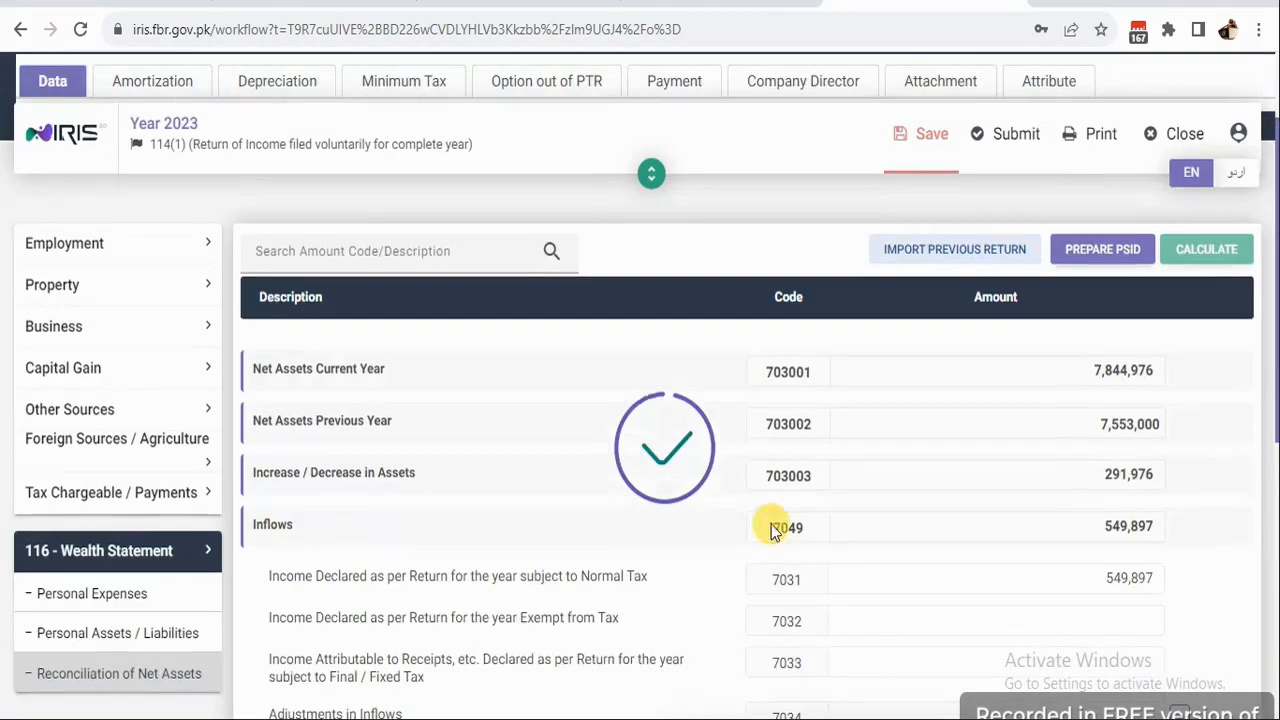
scroll(1240, 567, down, 5)
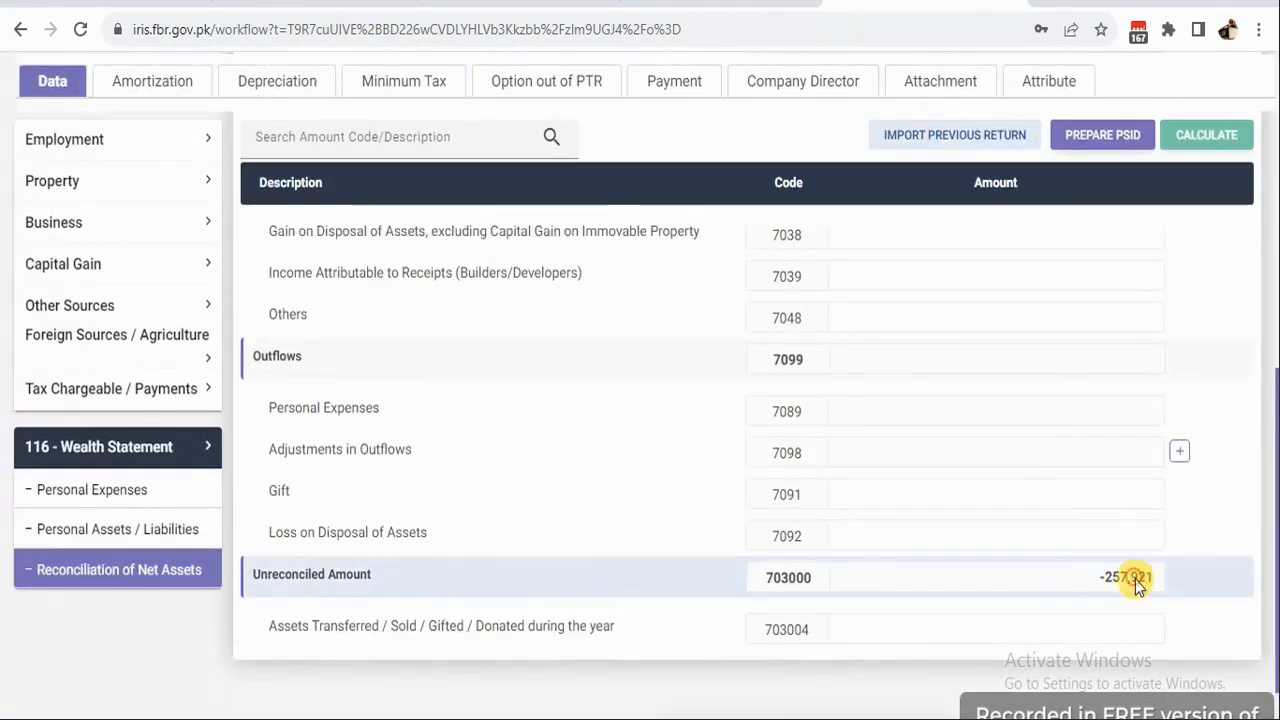
right_click(1135, 579)
click(1090, 395)
click(92, 489)
scroll(1071, 477, down, 5)
click(1040, 529)
key(ctrl+v)
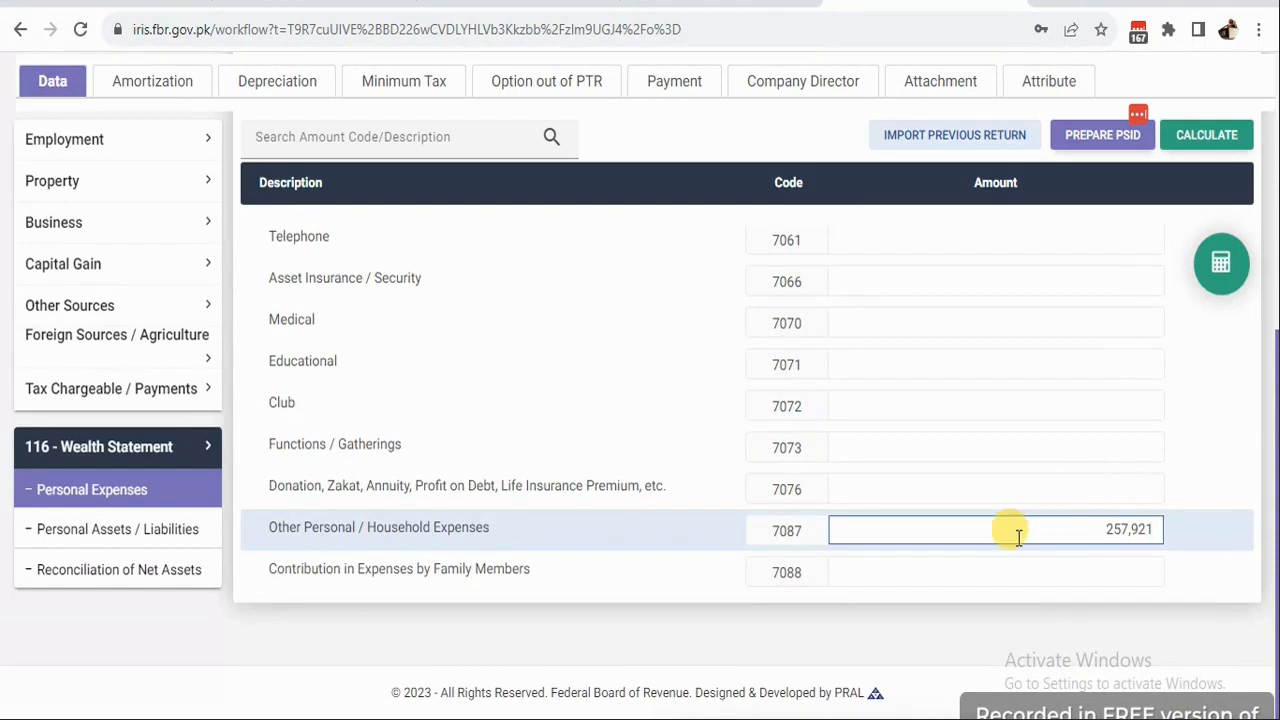
click(1224, 271)
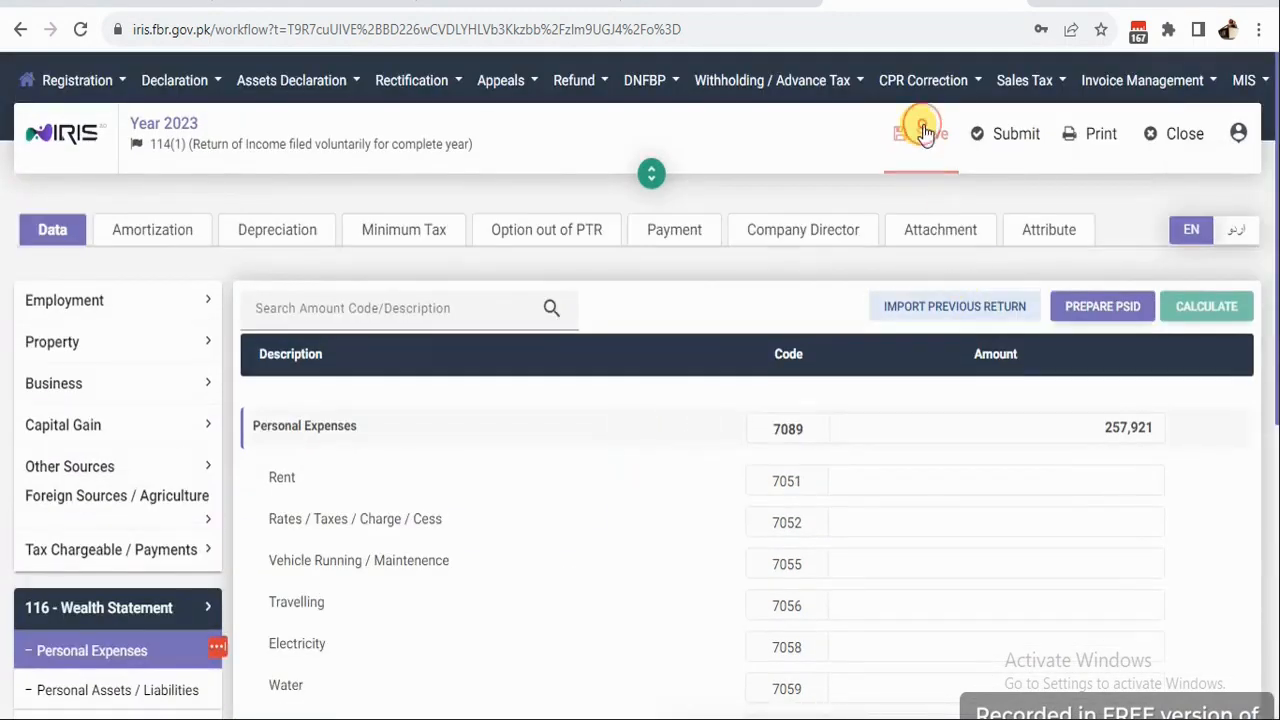
Save the return and recalculate its totals.
click(925, 133)
click(1206, 306)
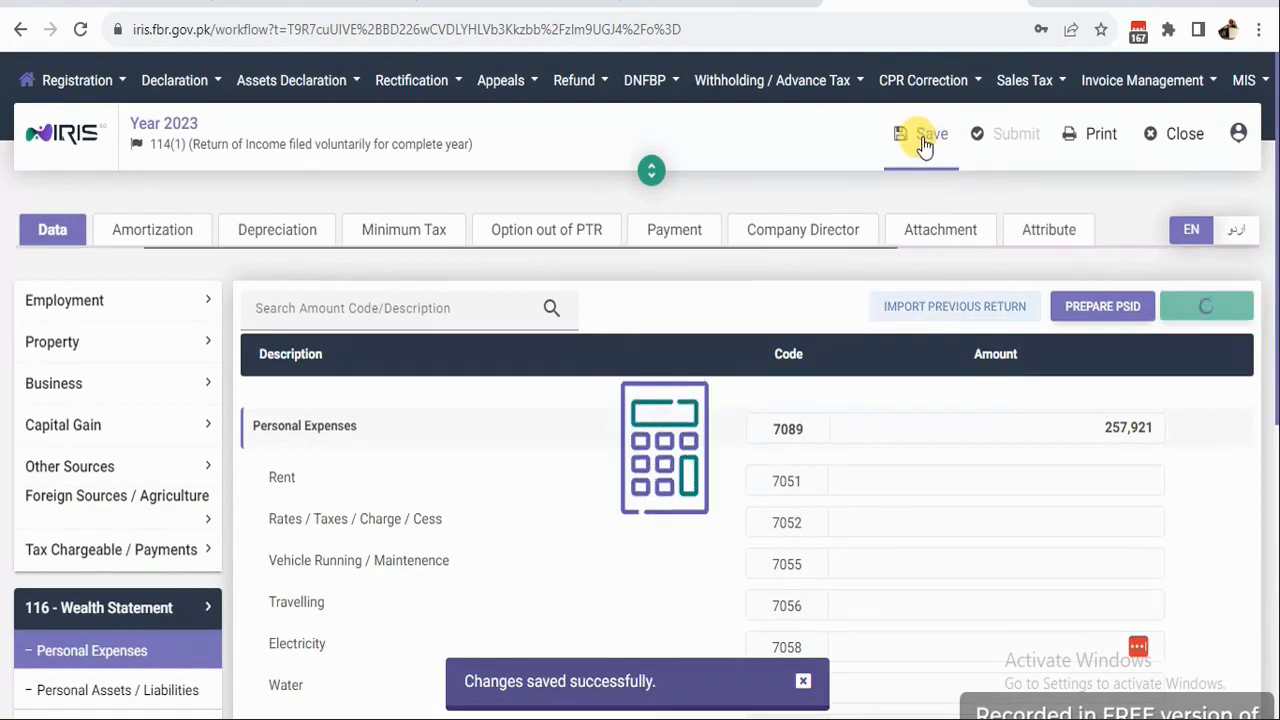
click(1207, 308)
scroll(137, 520, down, 5)
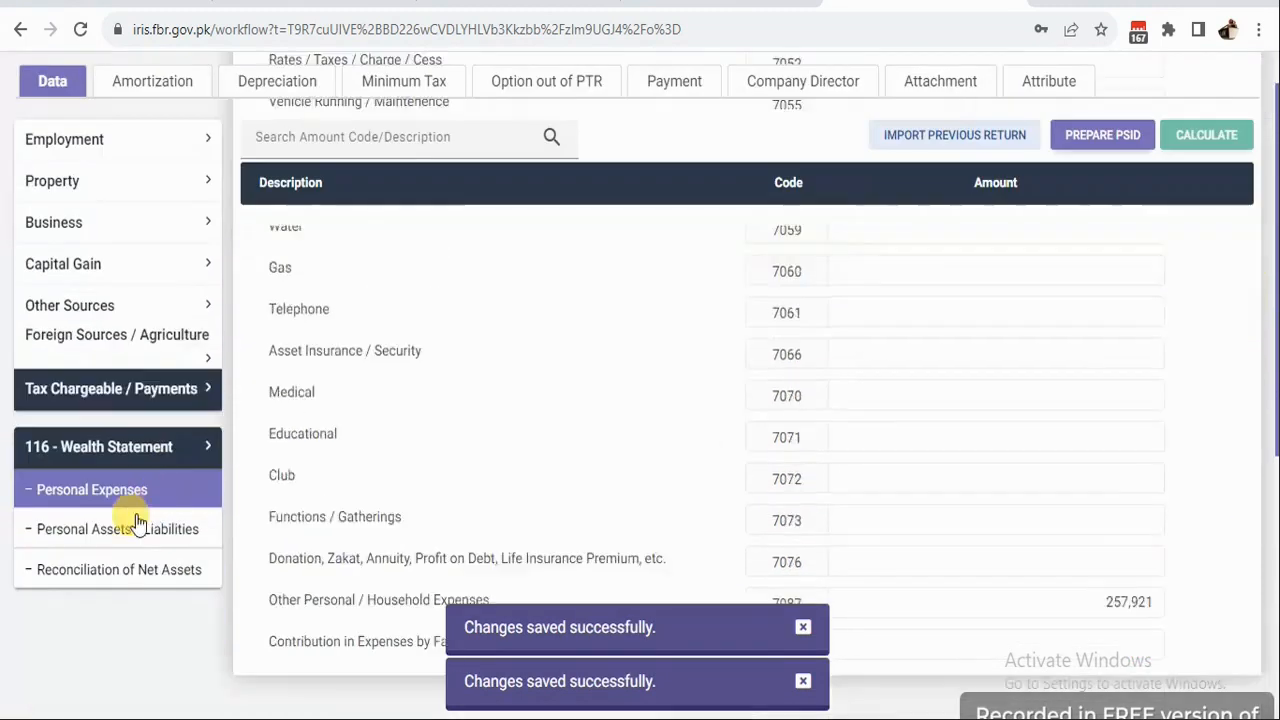
Confirm the Reconciliation of Net Assets shows an Unreconciled Amount of 0.
click(103, 568)
scroll(380, 557, up, 5)
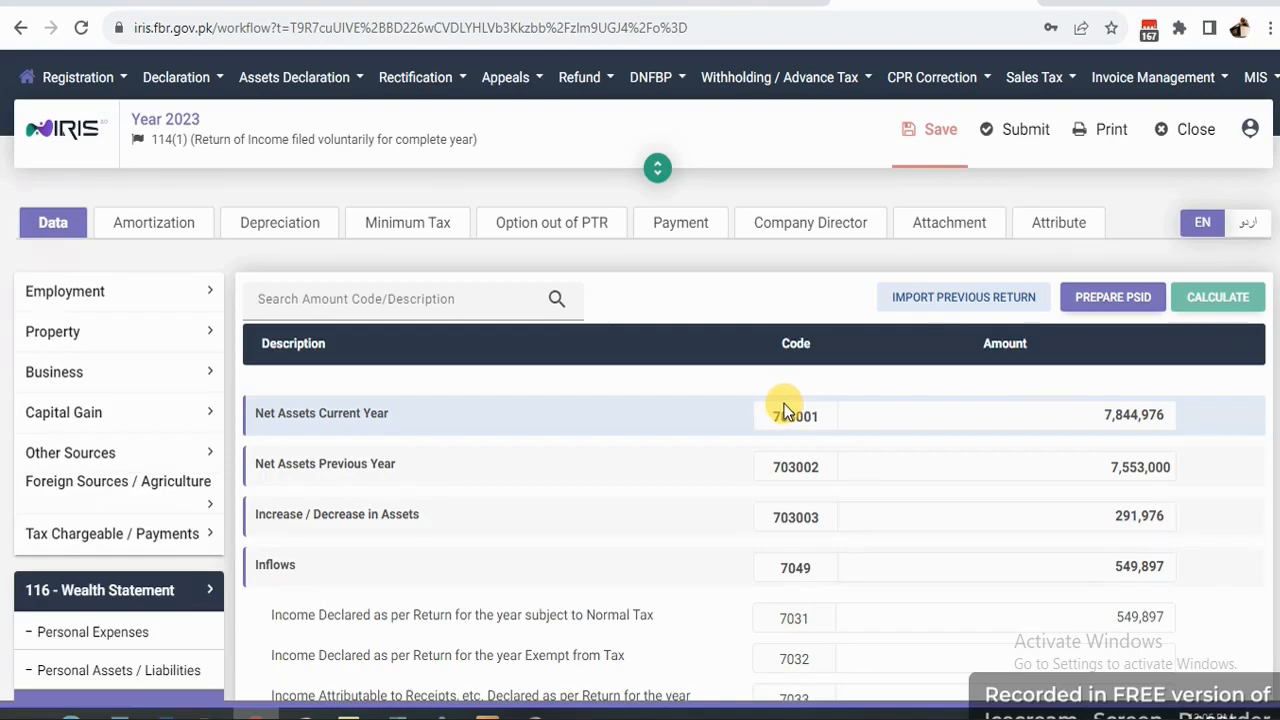
scroll(786, 402, down, 5)
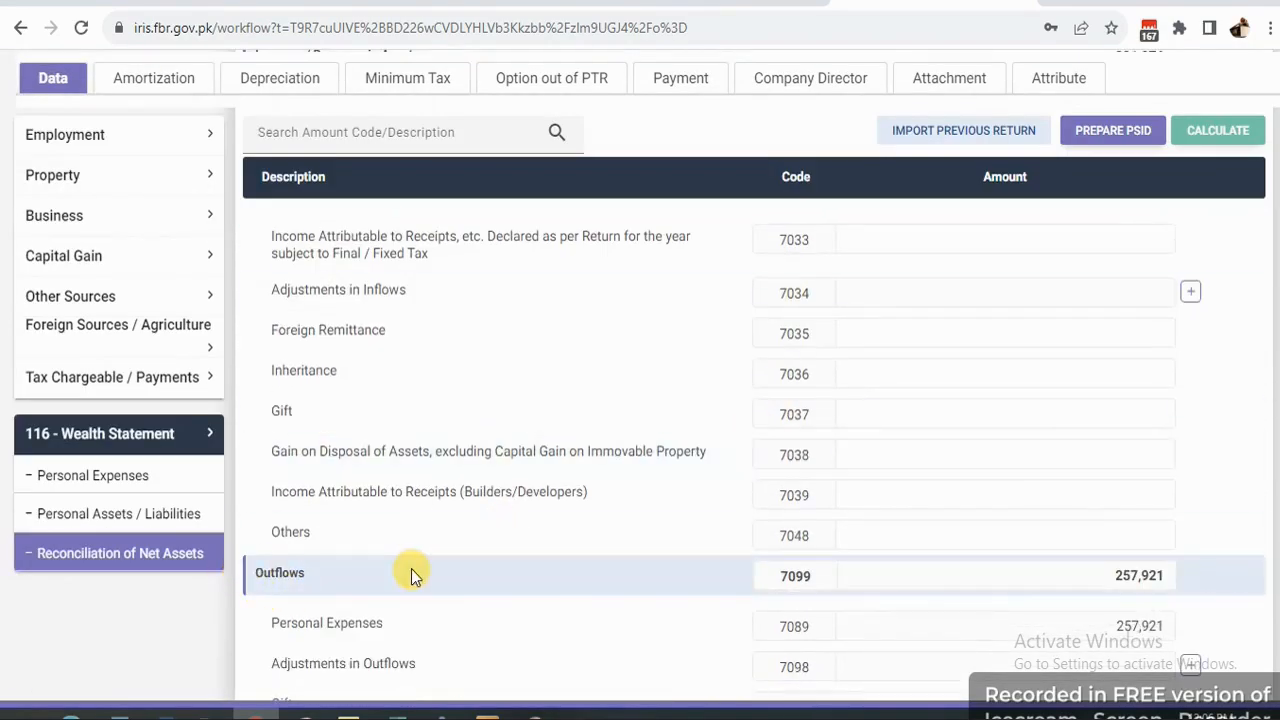
click(103, 560)
scroll(930, 481, down, 6)
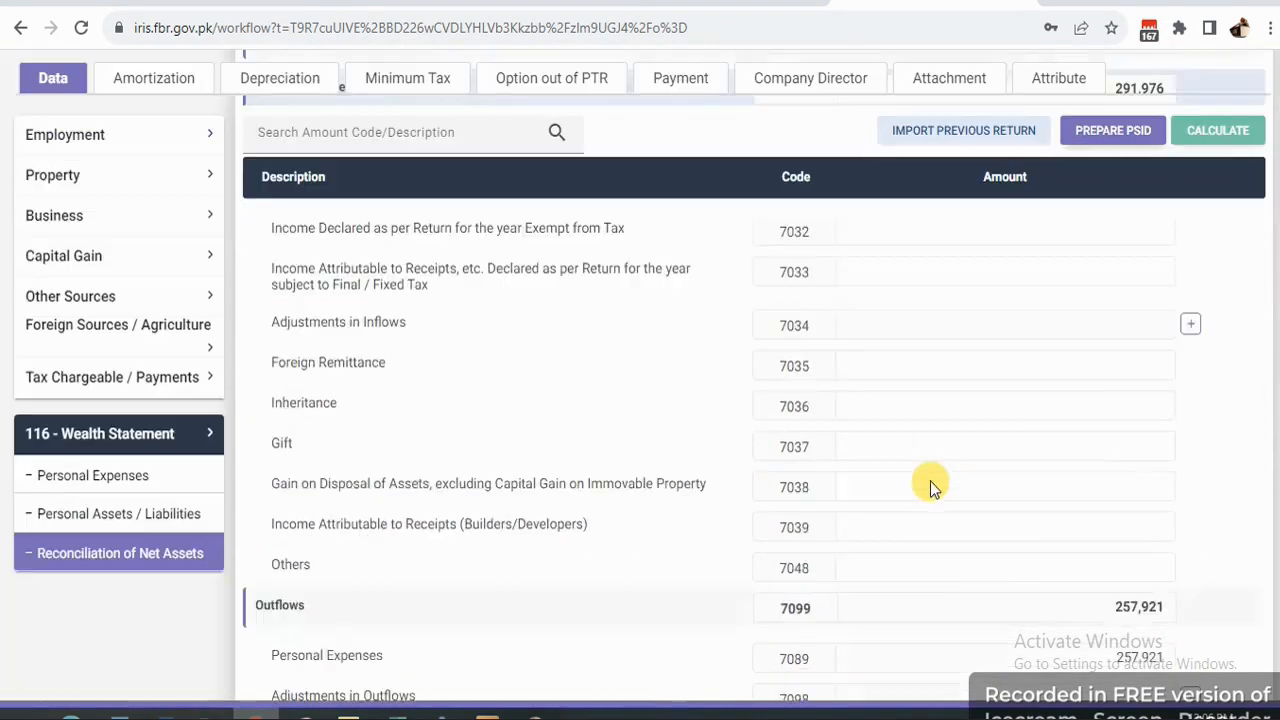
scroll(930, 481, down, 1)
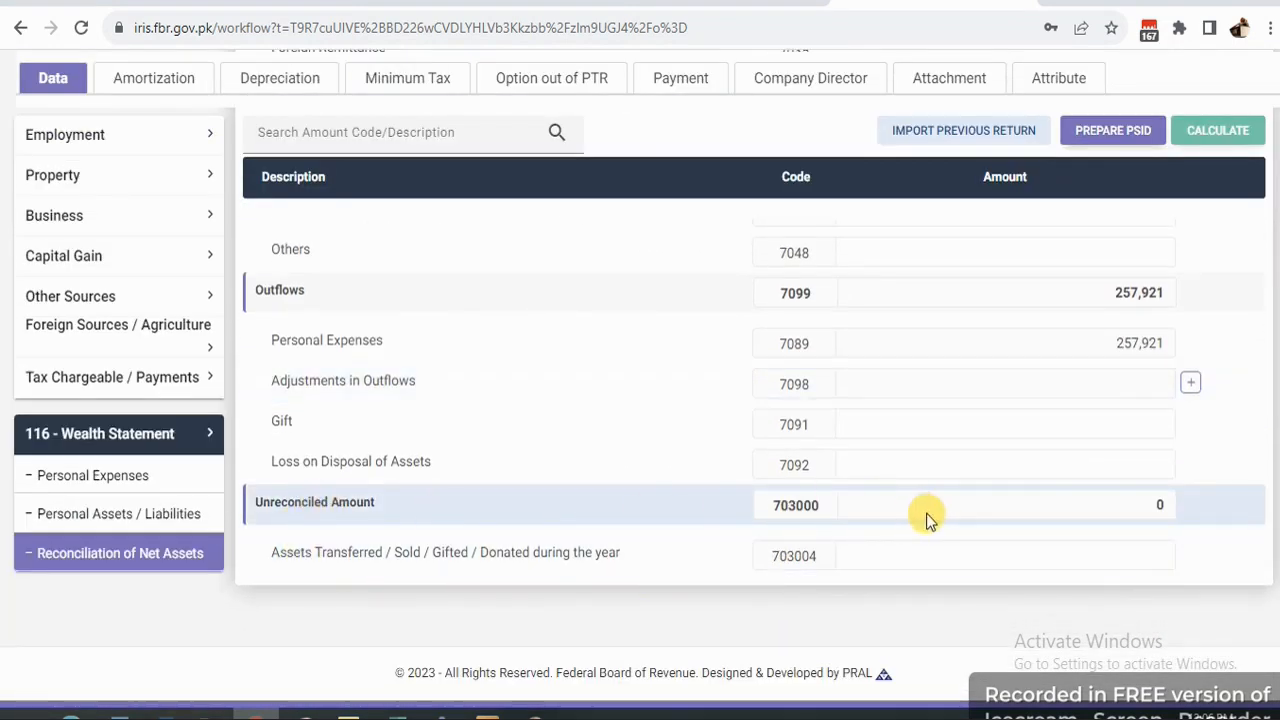
double_click(1157, 505)
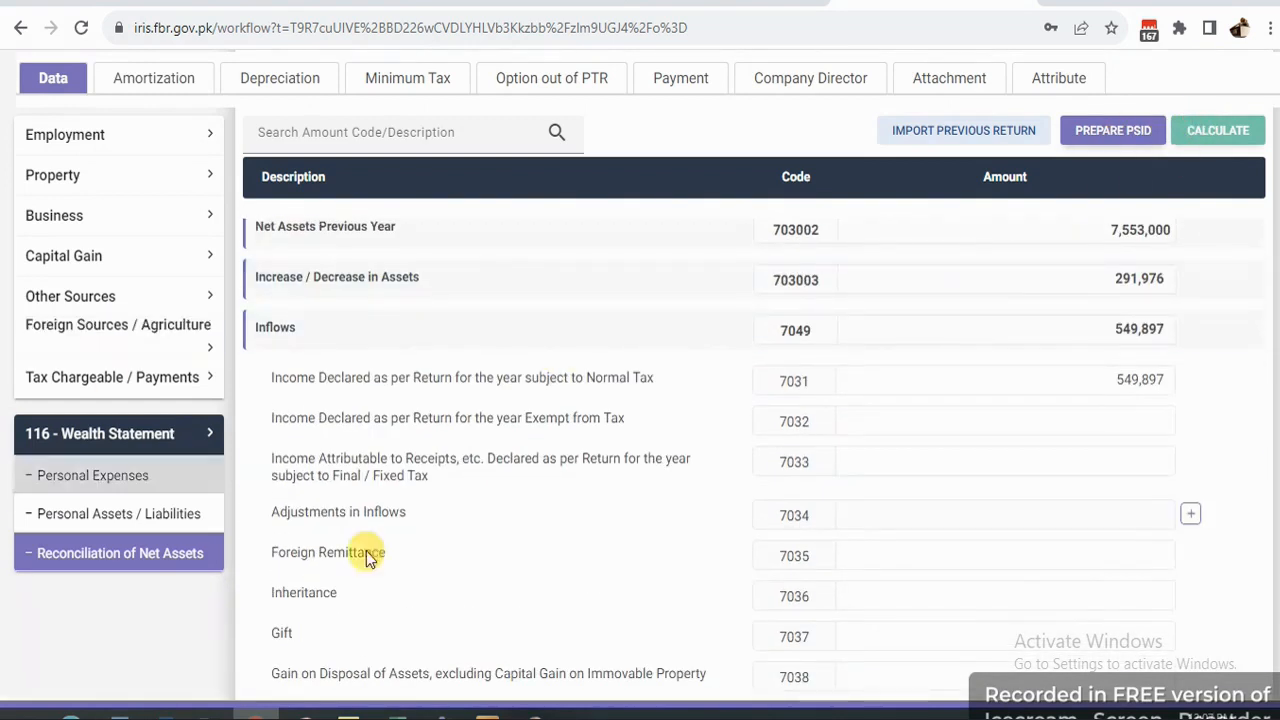
Review Personal Assets / Liabilities and save the return.
click(118, 515)
scroll(800, 505, down, 5)
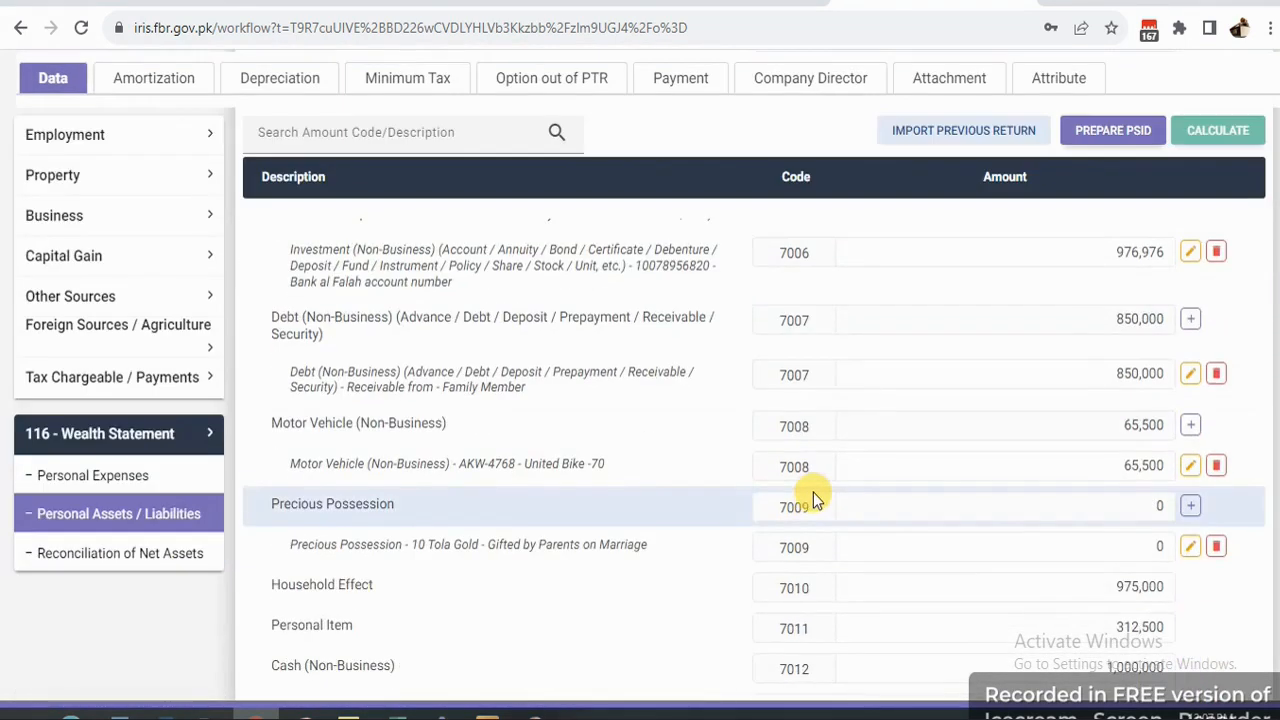
scroll(815, 484, down, 1)
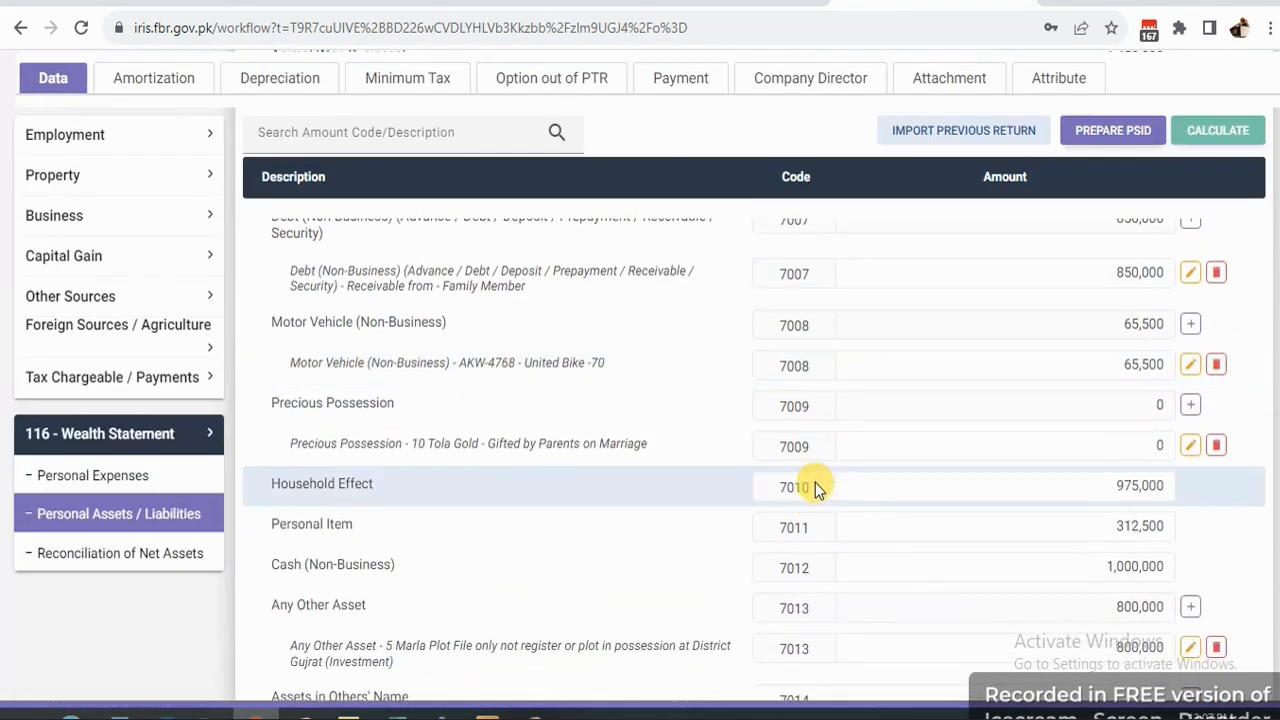
click(170, 530)
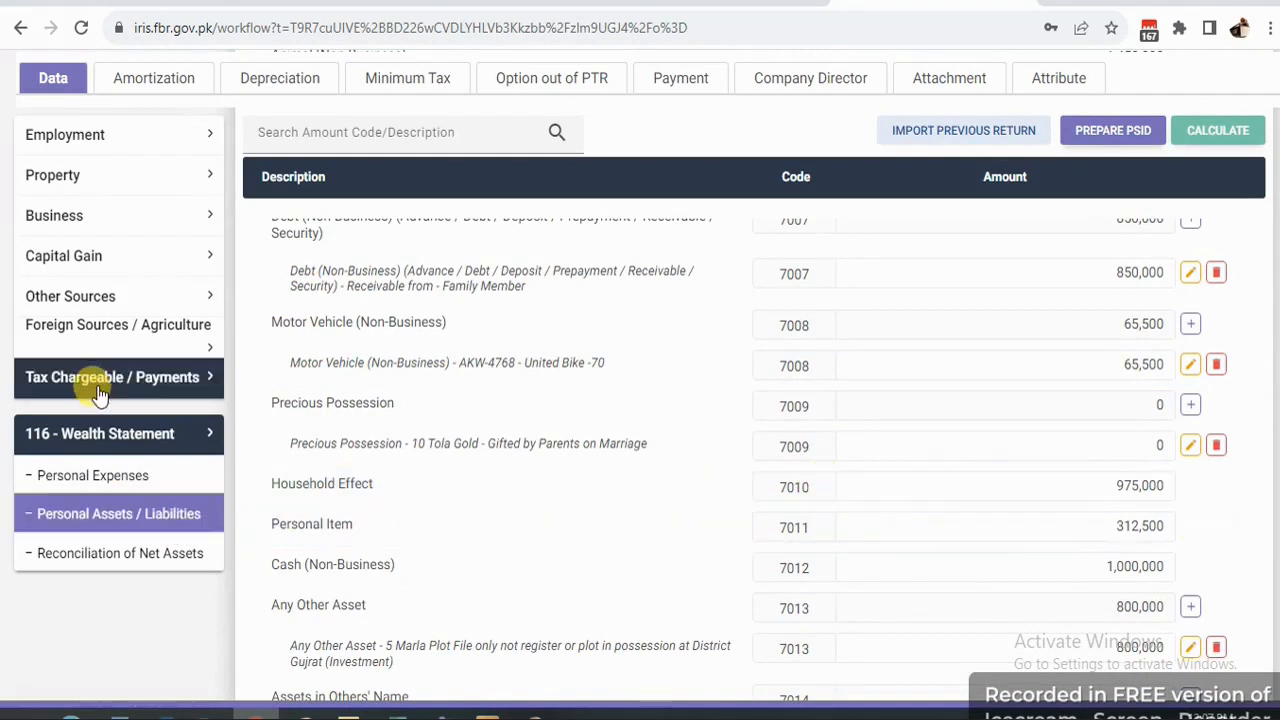
scroll(896, 226, up, 5)
click(926, 128)
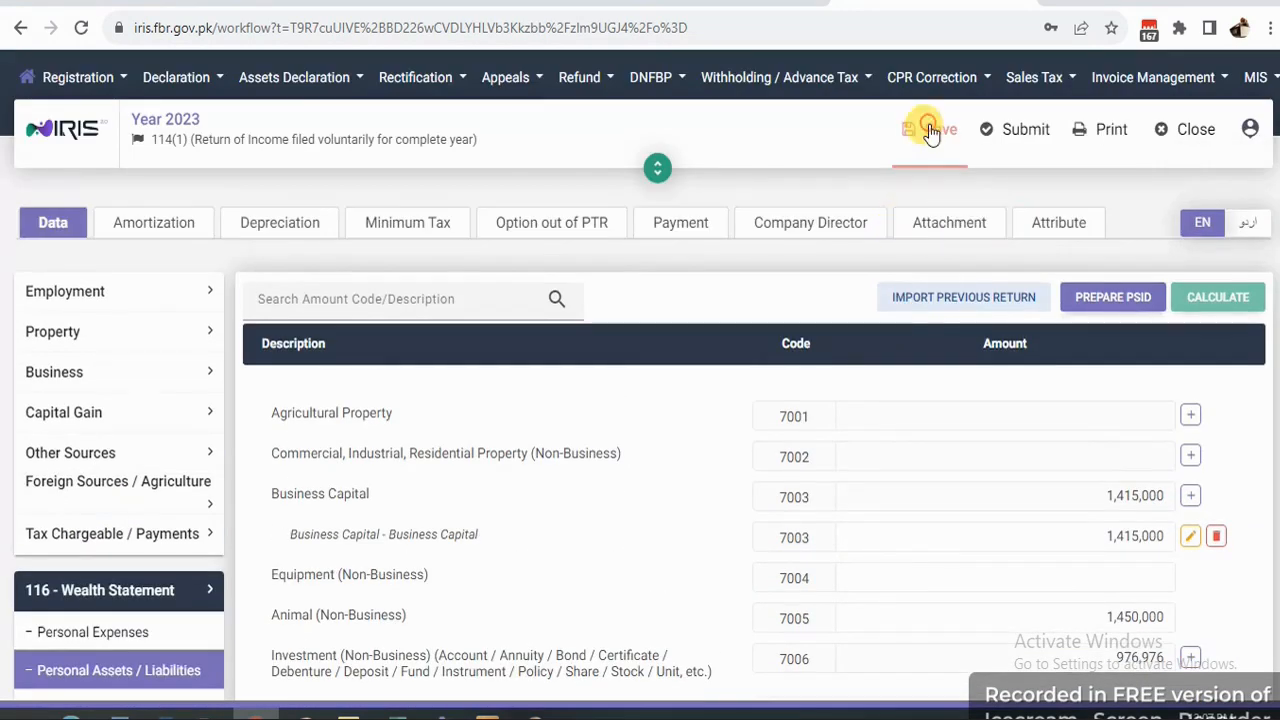
Open the return's Attributes and browse the Business Sector-1 options.
click(1040, 225)
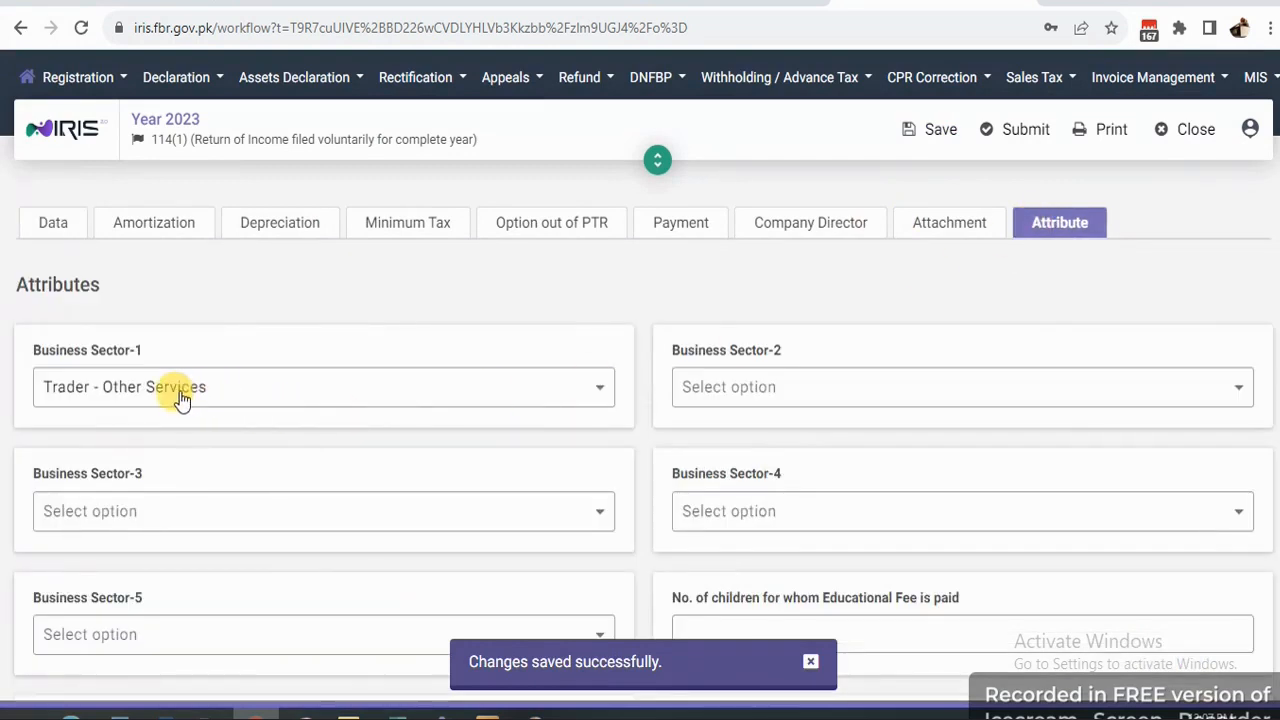
click(347, 392)
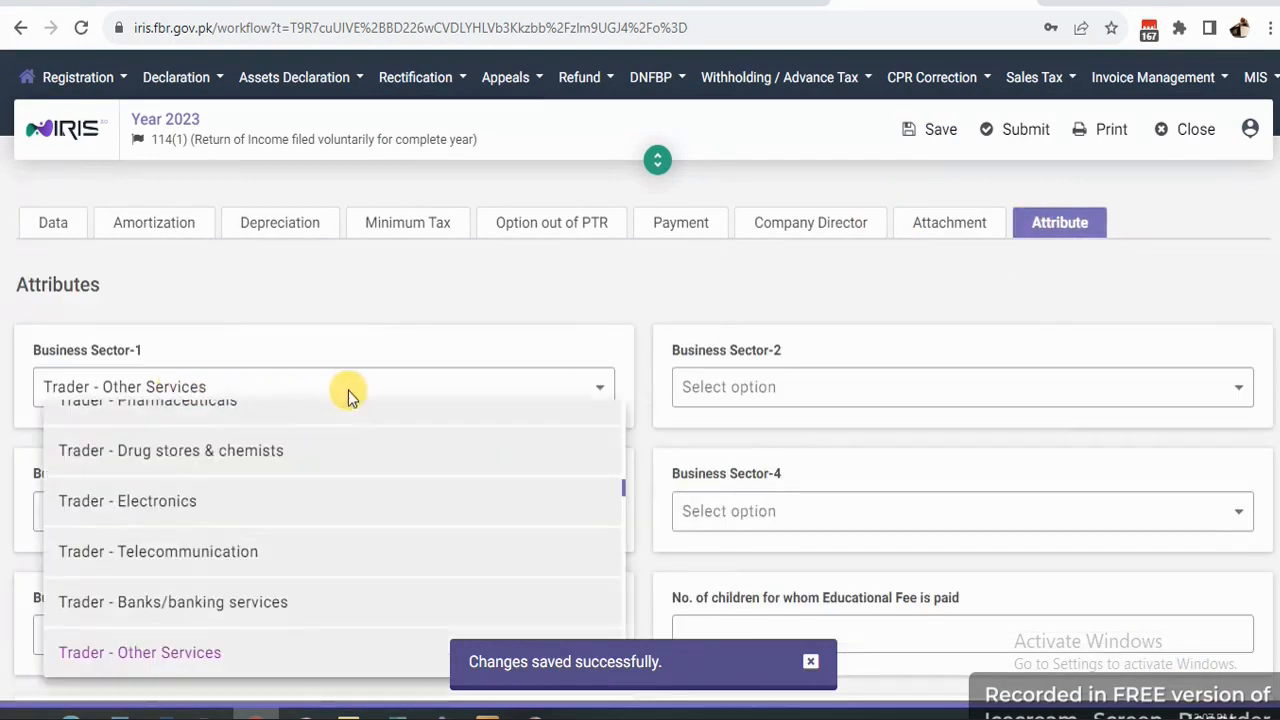
scroll(379, 500, up, 10)
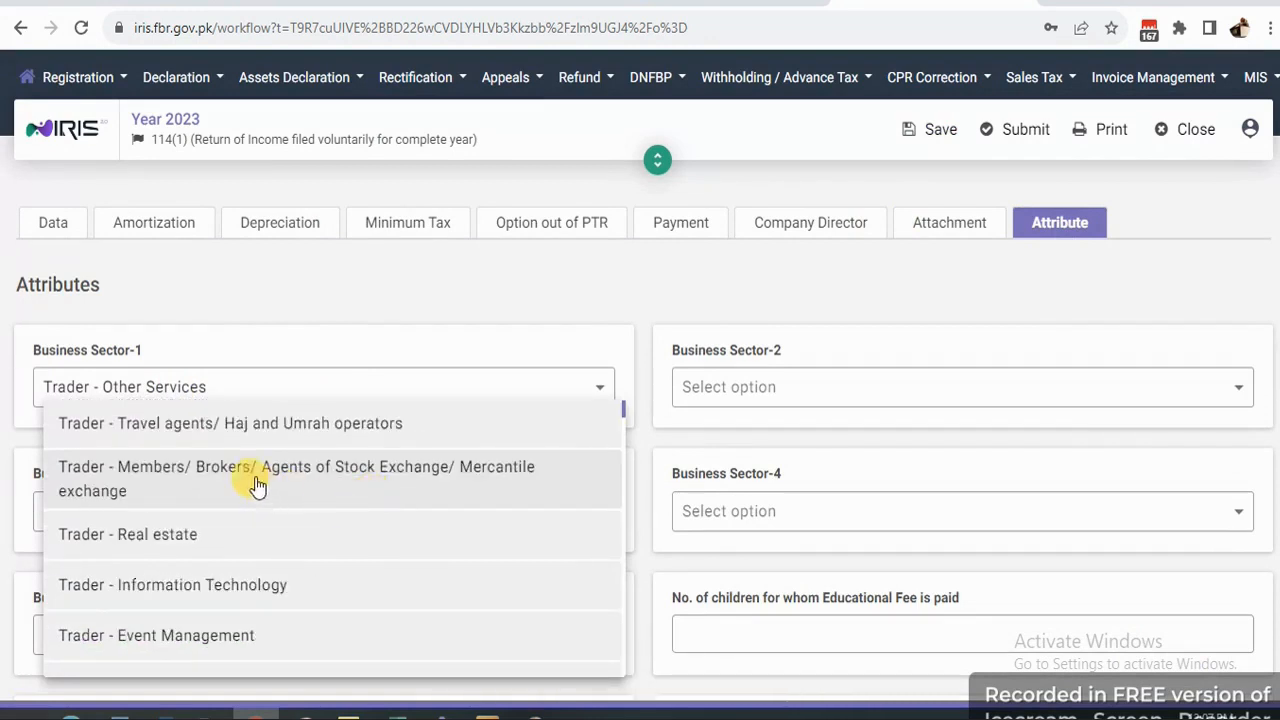
click(247, 388)
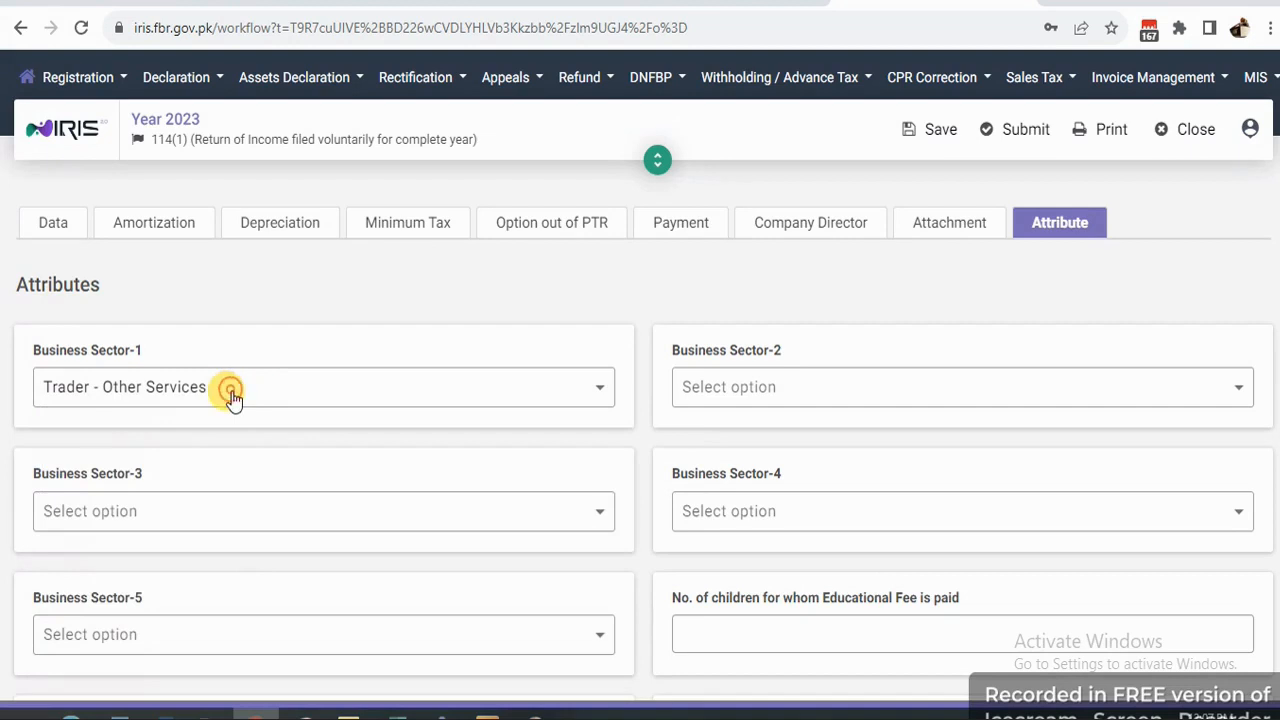
click(230, 390)
click(200, 398)
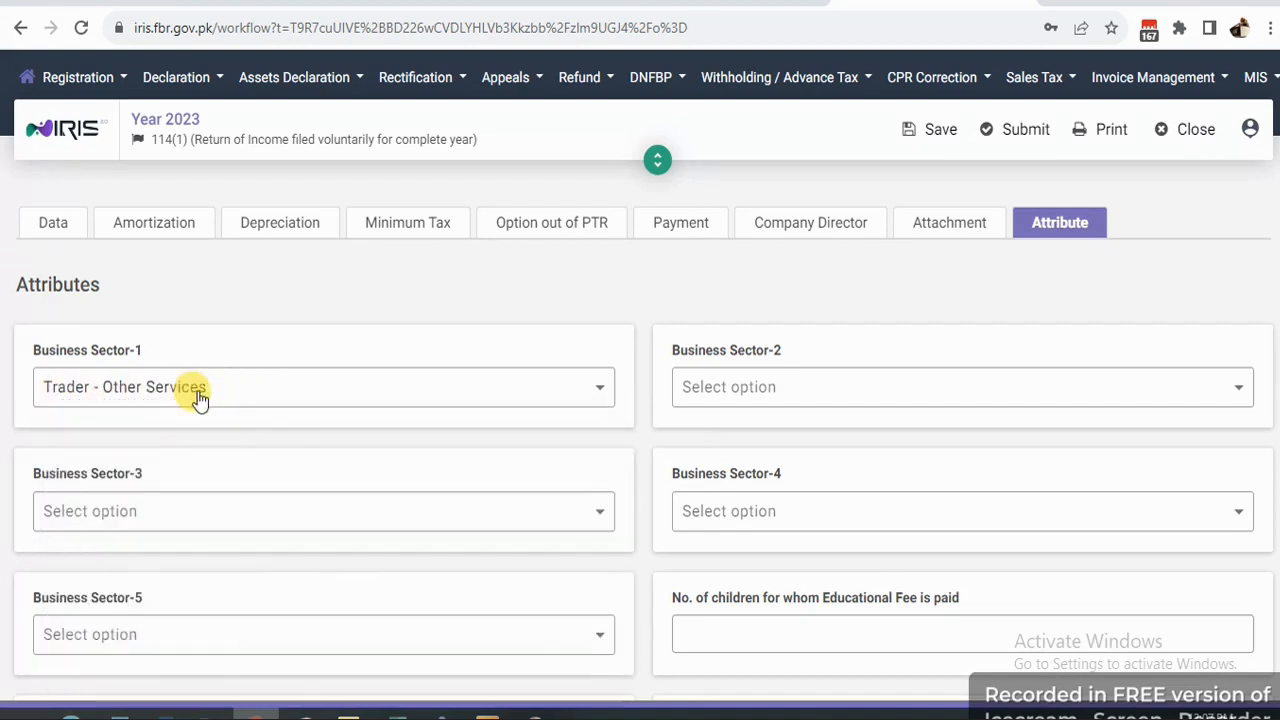
click(209, 394)
scroll(481, 561, up, 10)
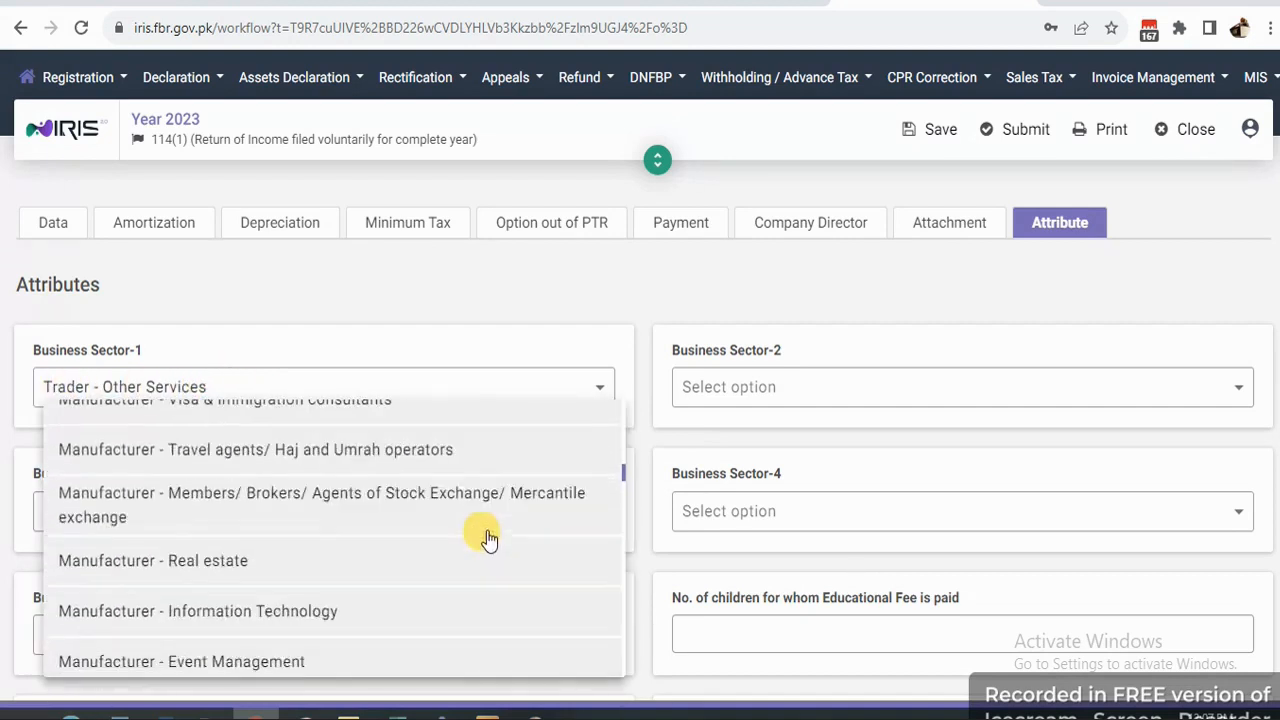
scroll(488, 530, up, 3)
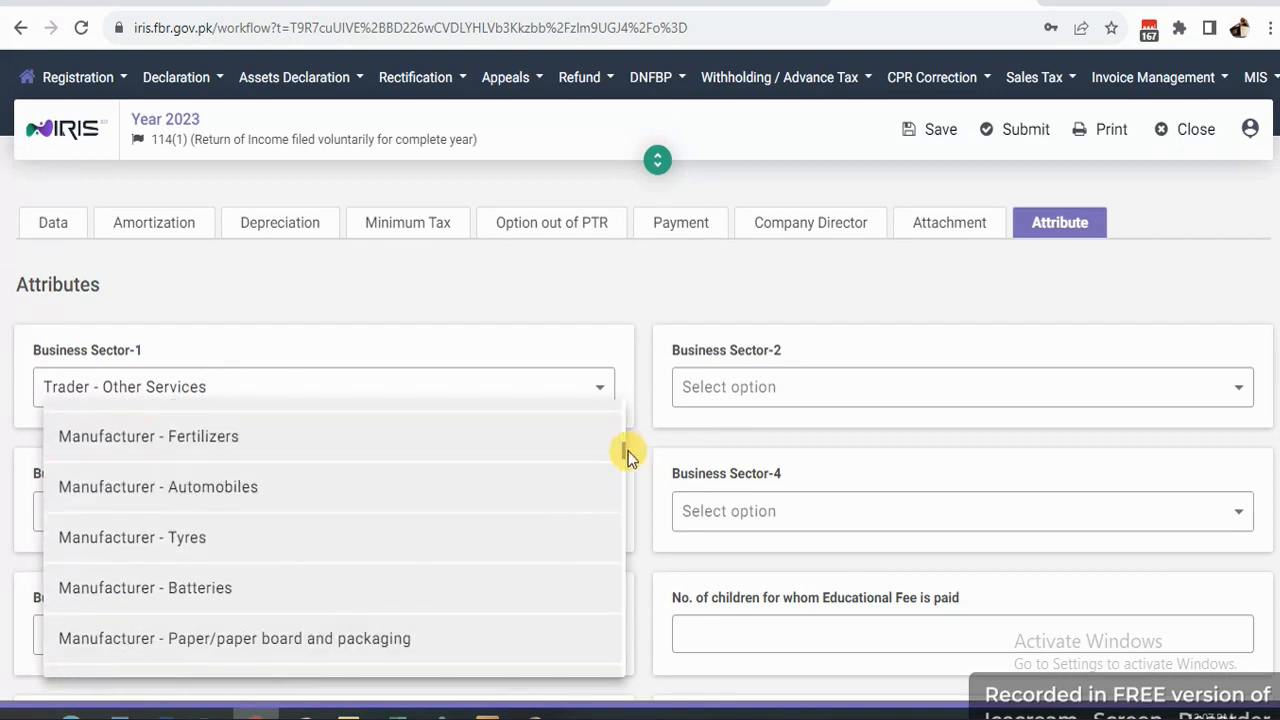
drag(625, 450, 625, 405)
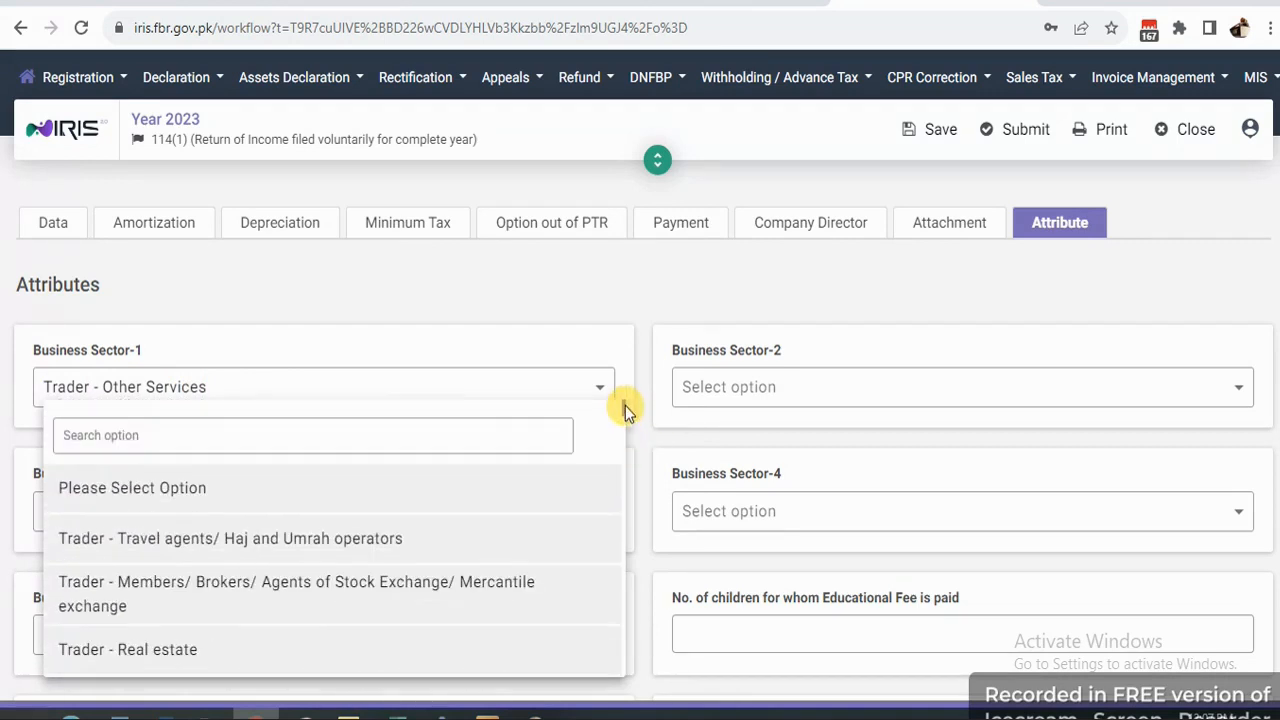
Search 'others' and set Business Sector-1 to Retailer - Others.
click(206, 432)
text(oth)
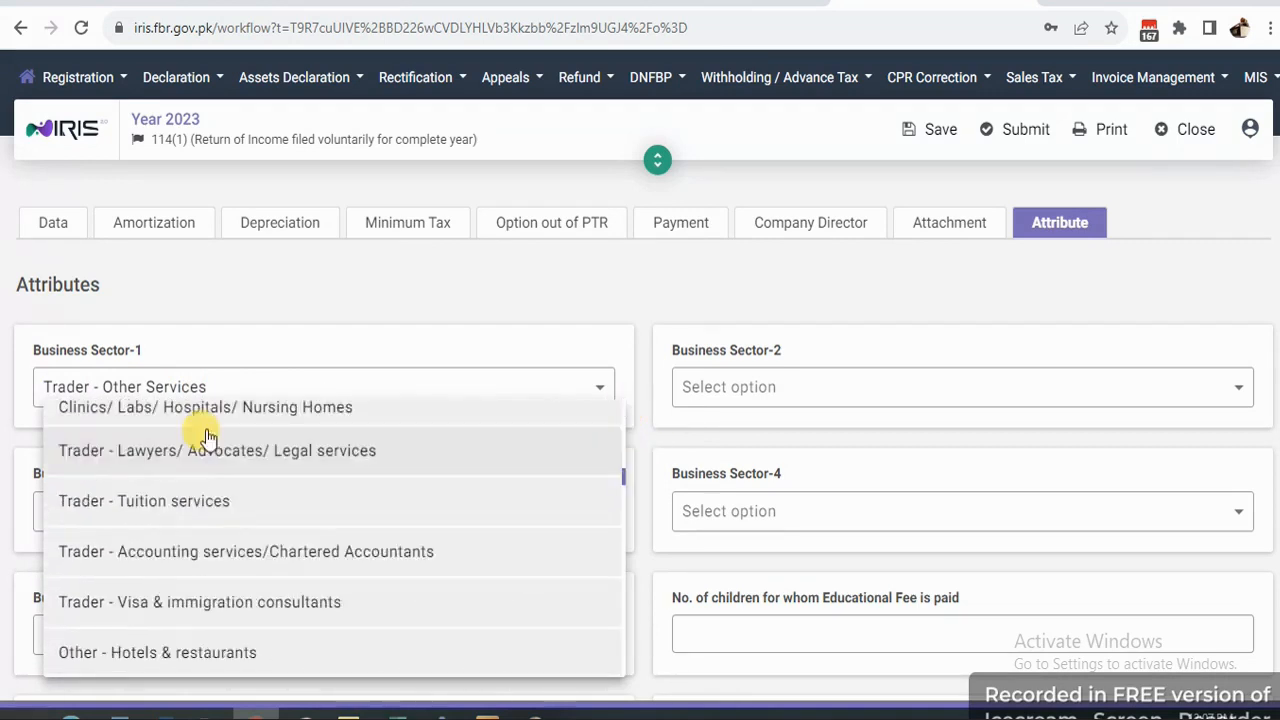
text(ers)
scroll(207, 438, down, 1)
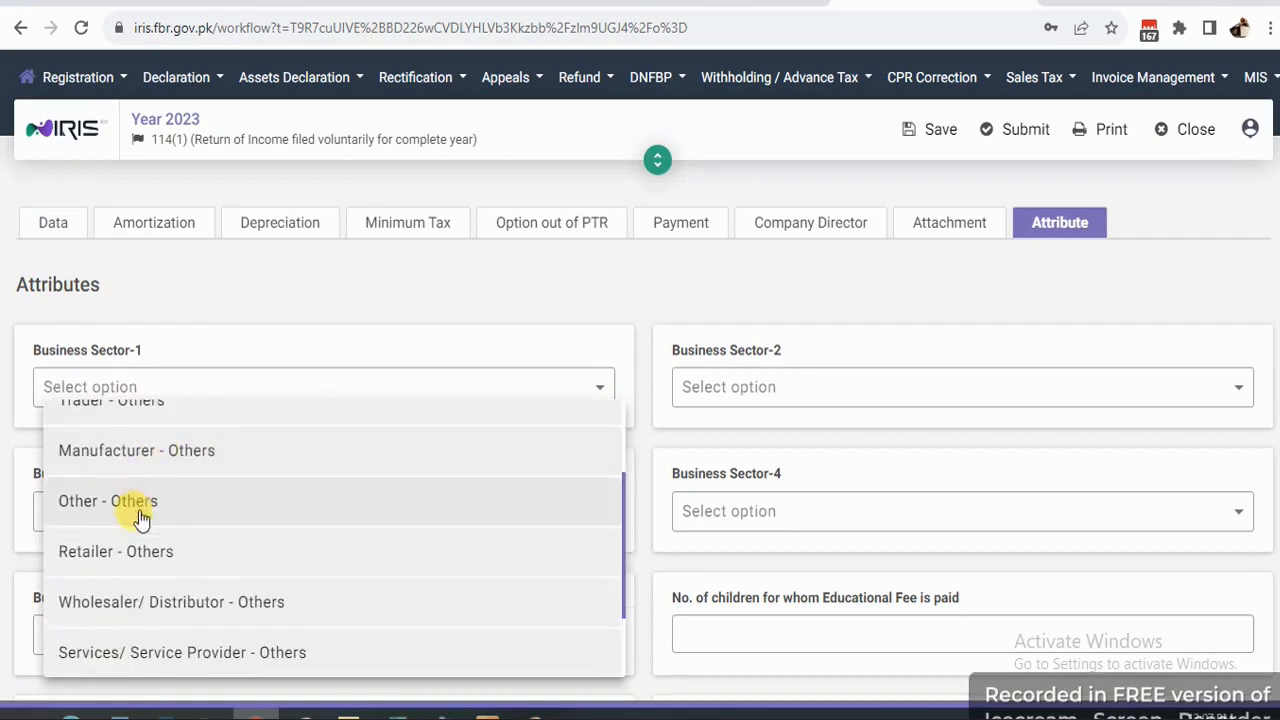
click(140, 549)
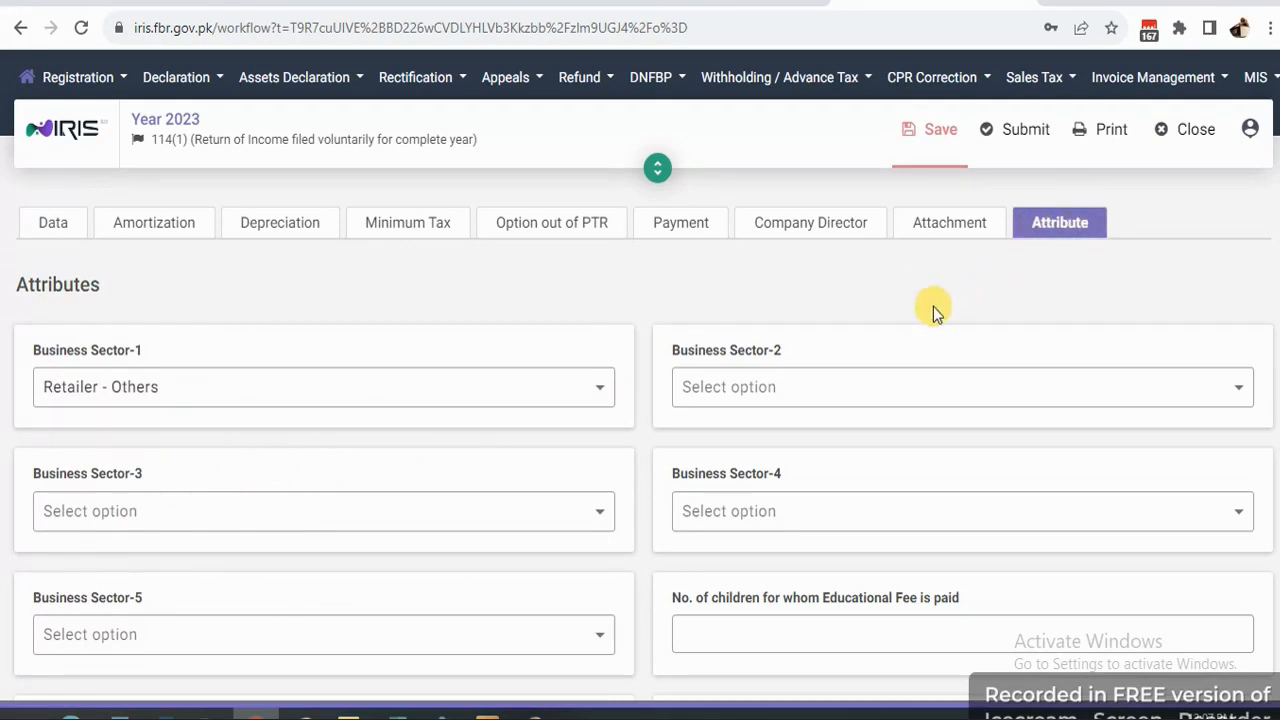
scroll(523, 507, down, 3)
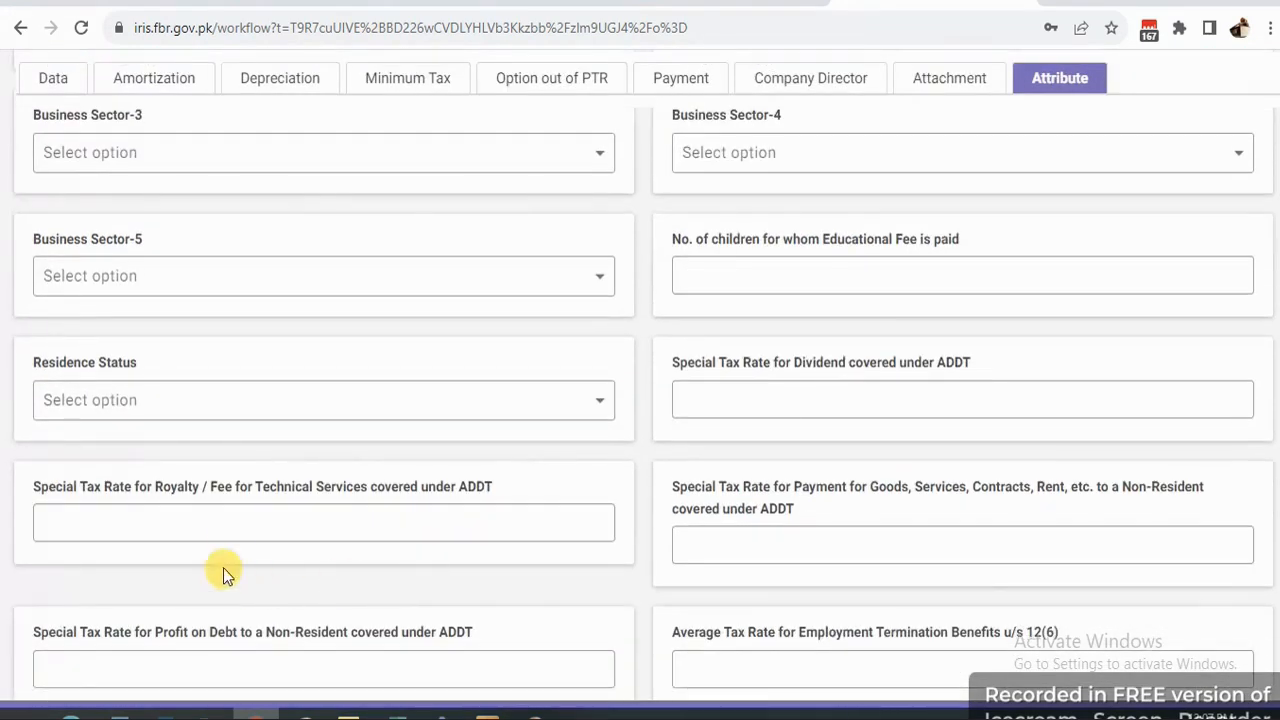
scroll(745, 415, up, 2)
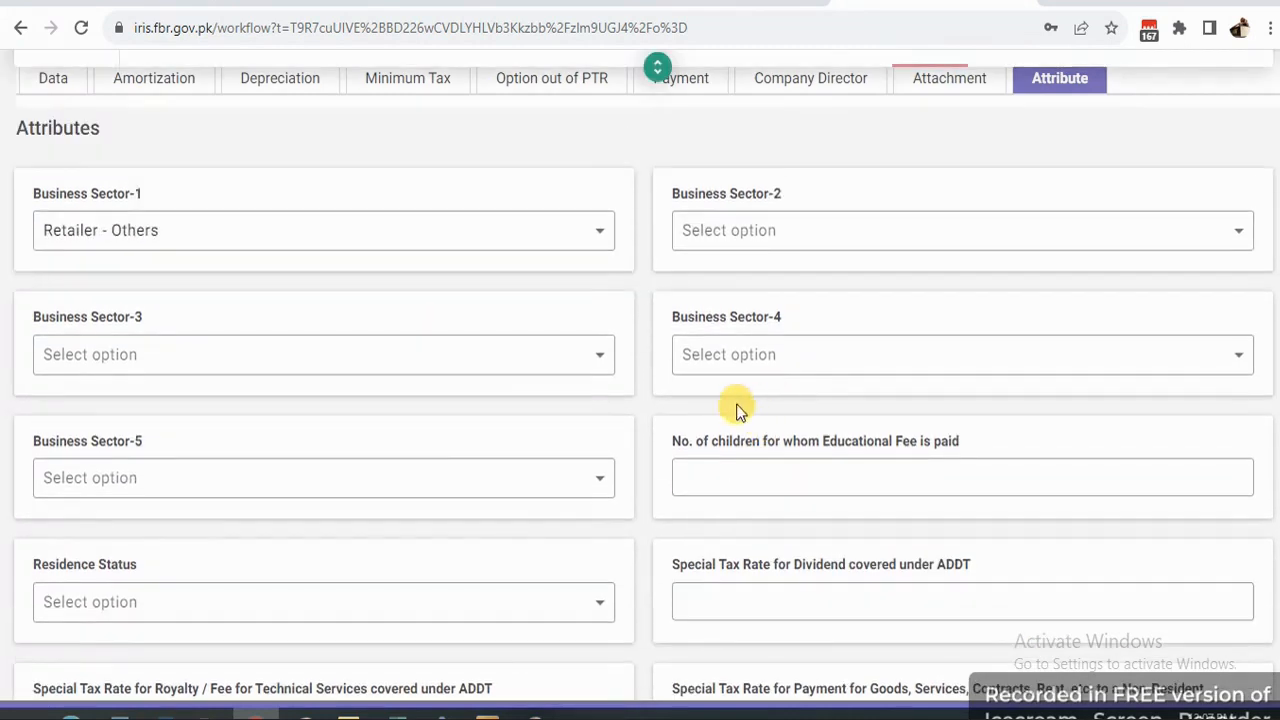
Set Residence Status to Resident, save the attributes, and start submission.
click(563, 620)
click(134, 562)
scroll(755, 396, down, 4)
scroll(560, 551, up, 6)
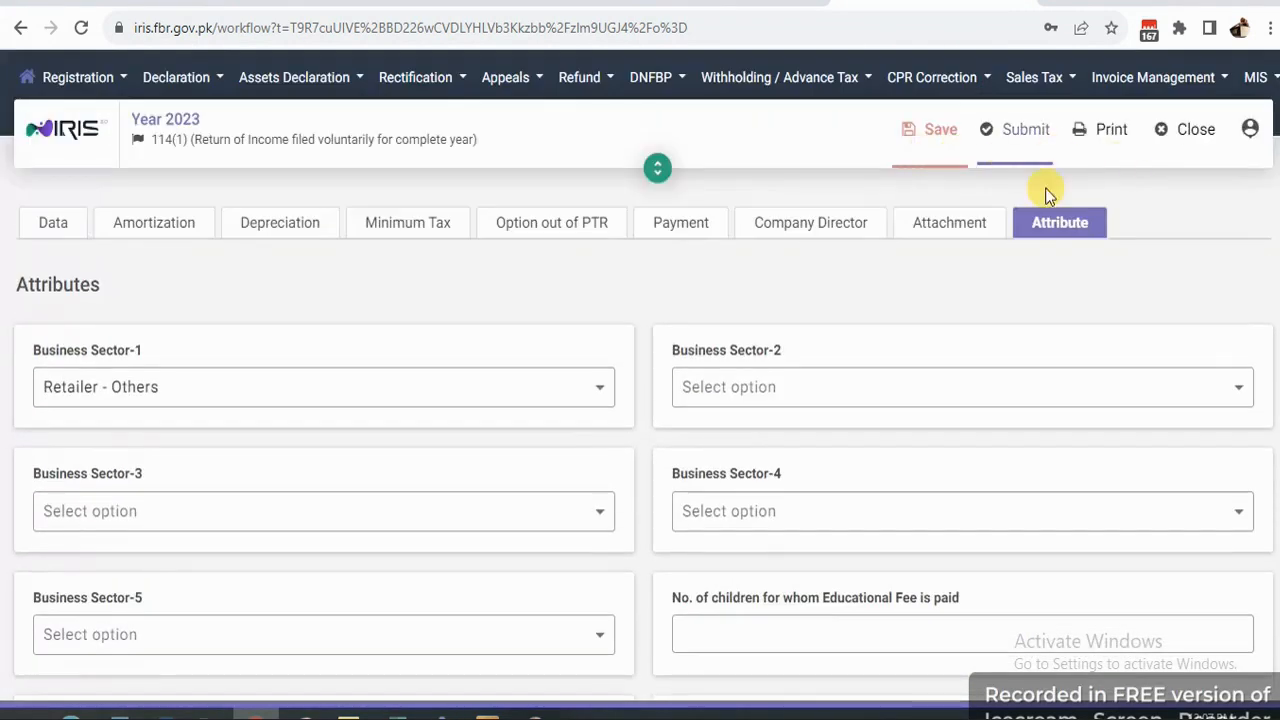
click(938, 136)
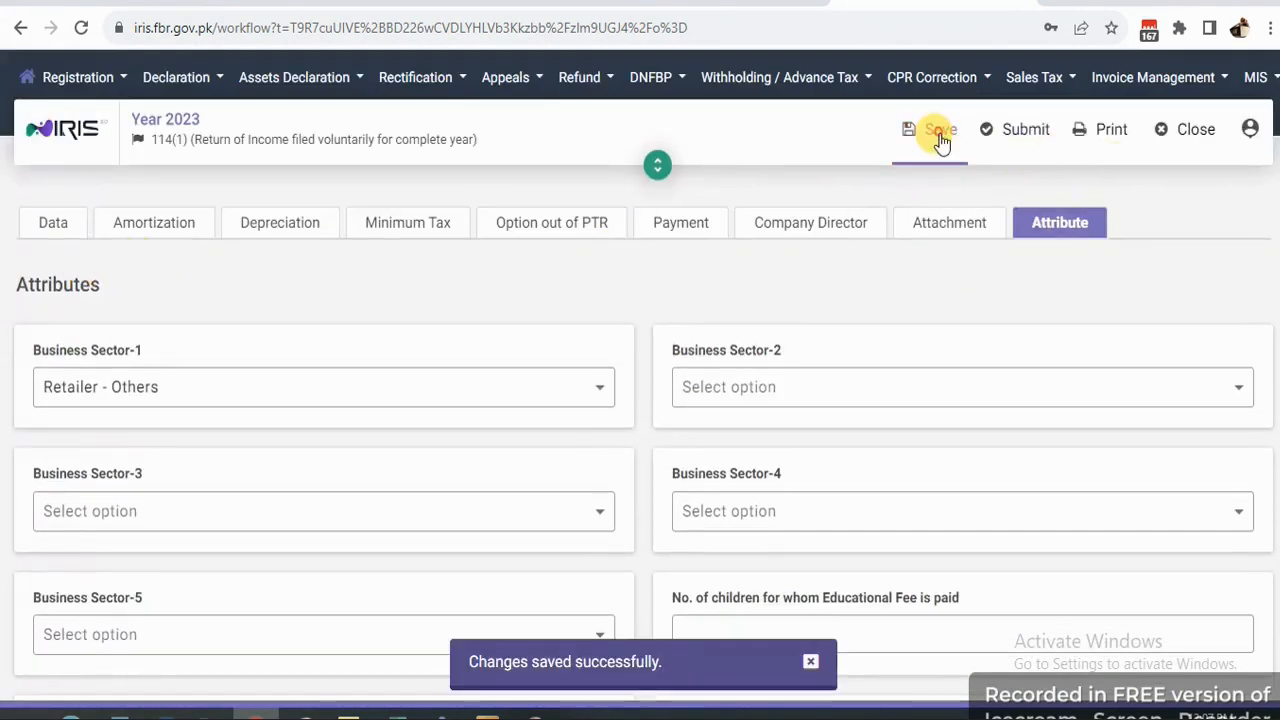
click(1025, 137)
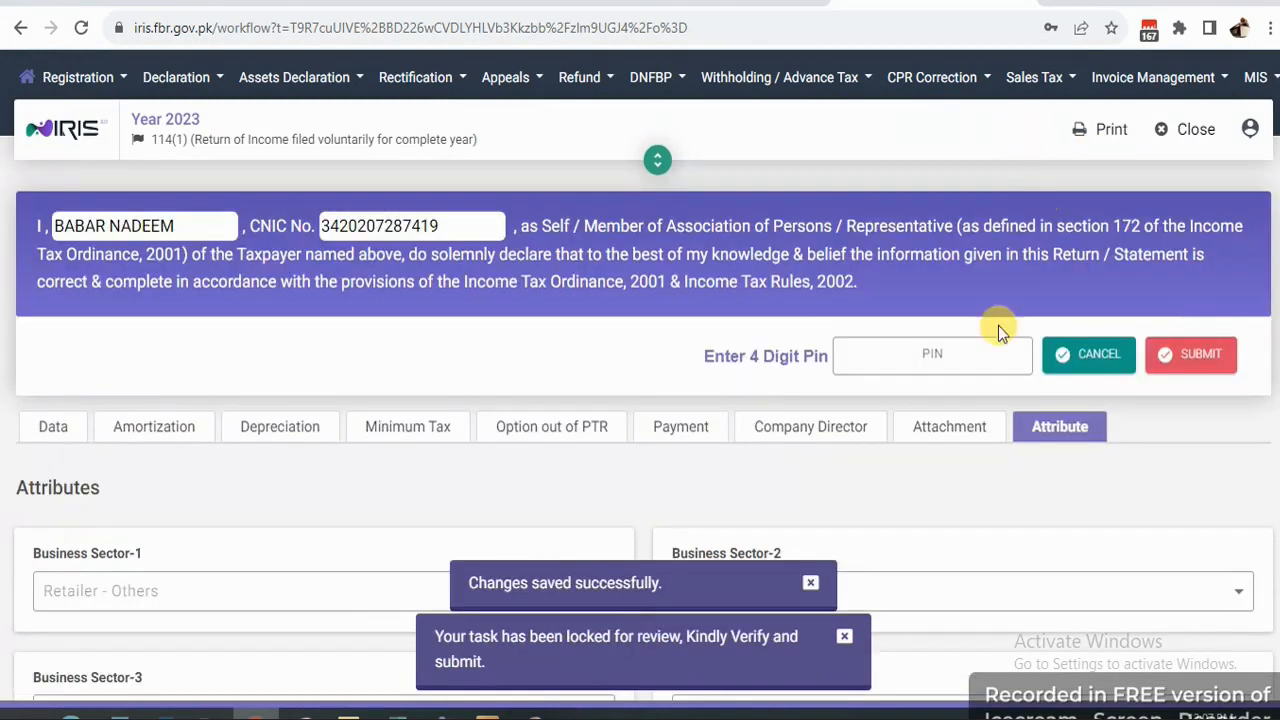
Enter the 4-digit PIN in the declaration and submit the return.
click(921, 357)
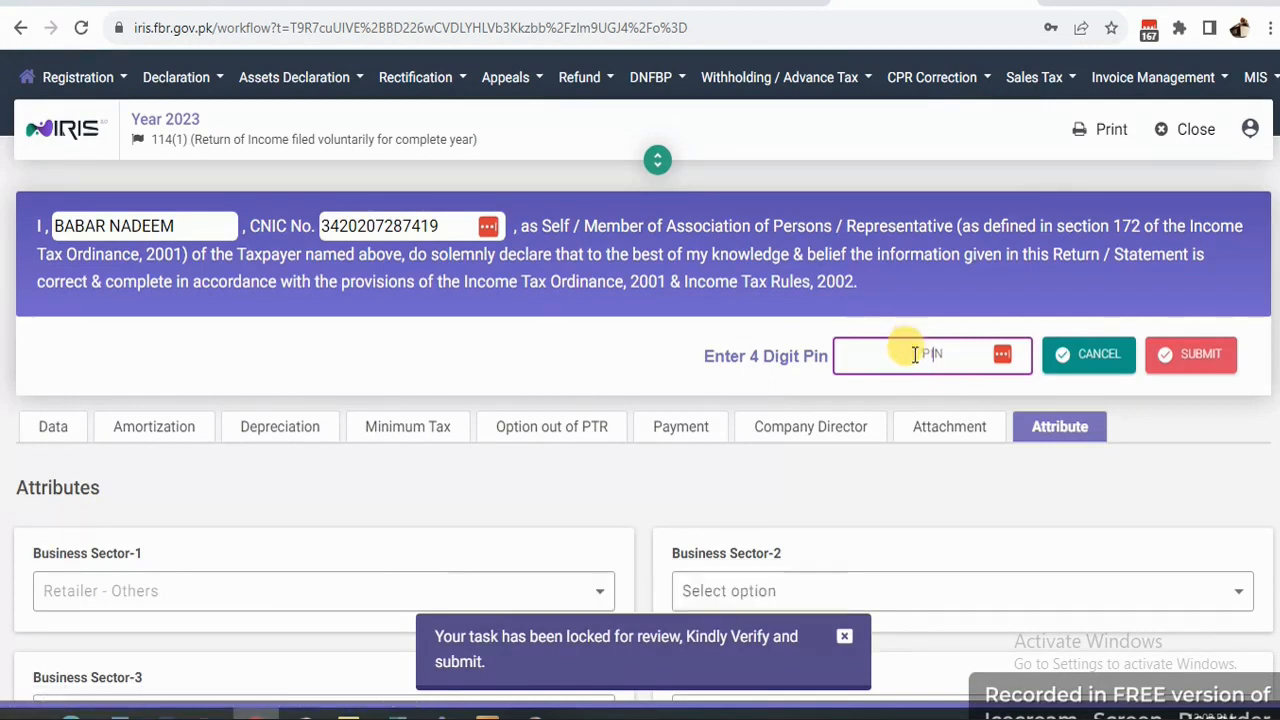
scroll(766, 309, down, 2)
scroll(766, 313, down, 2)
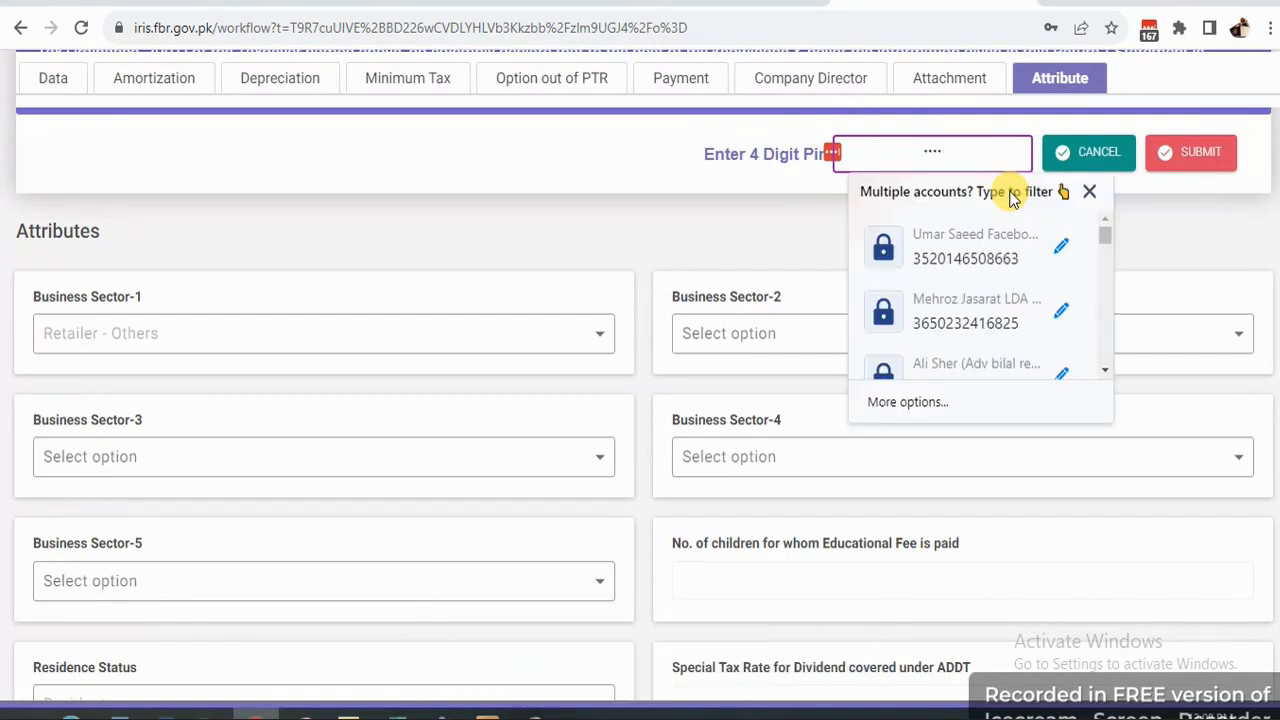
click(1171, 223)
click(1170, 168)
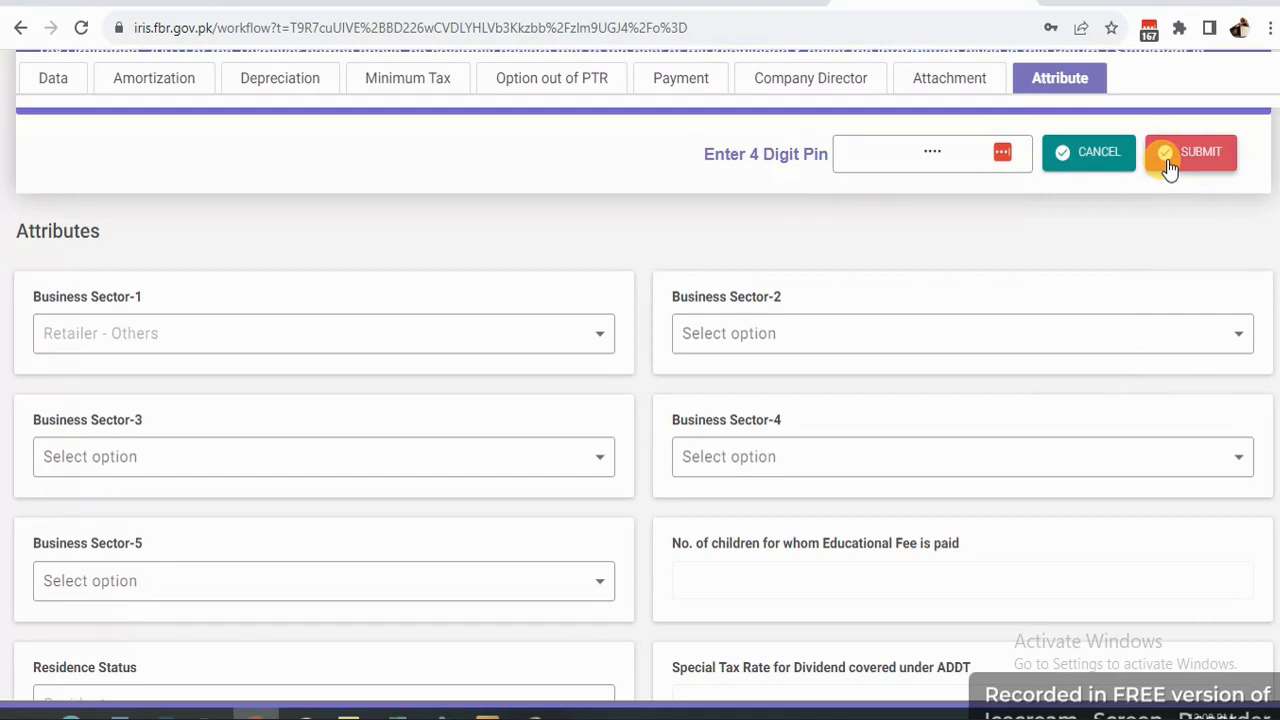